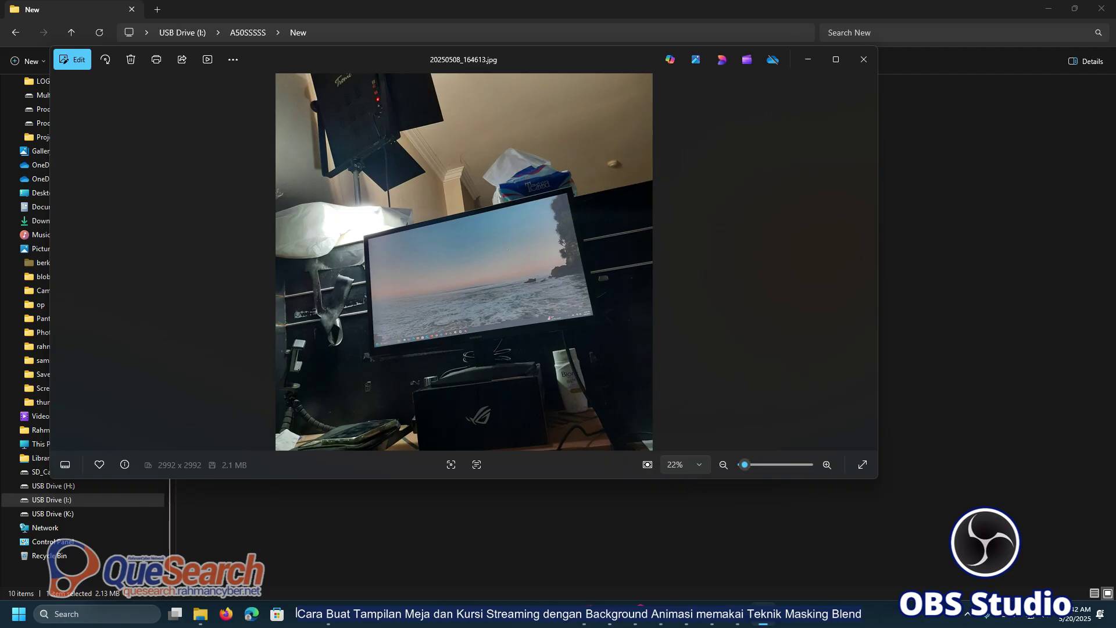
# Switch to Affinity Photo and create a new FHD 1080p document of 1920 × 1080 px at 72 DPI.
pyautogui.click(863, 59)
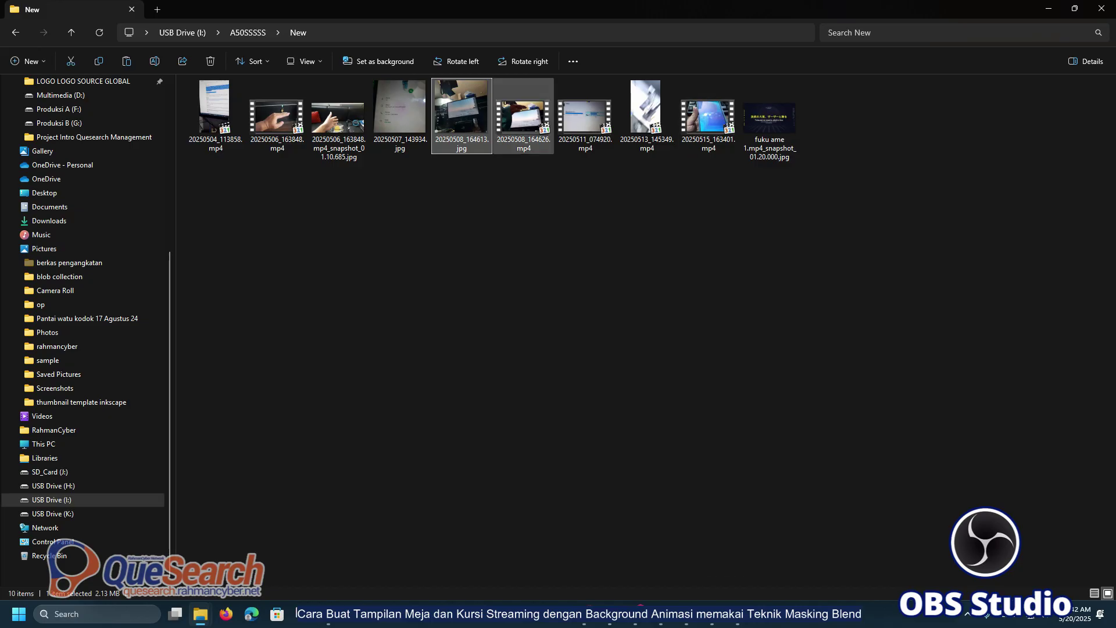
pyautogui.click(738, 614)
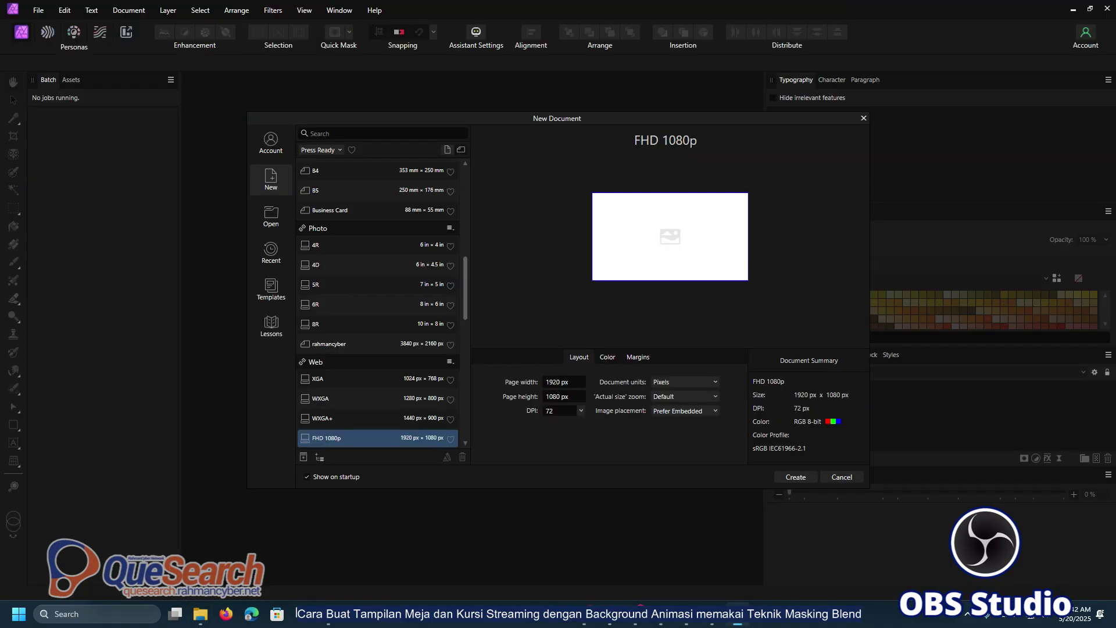
pyautogui.scroll(-3, 378, 303)
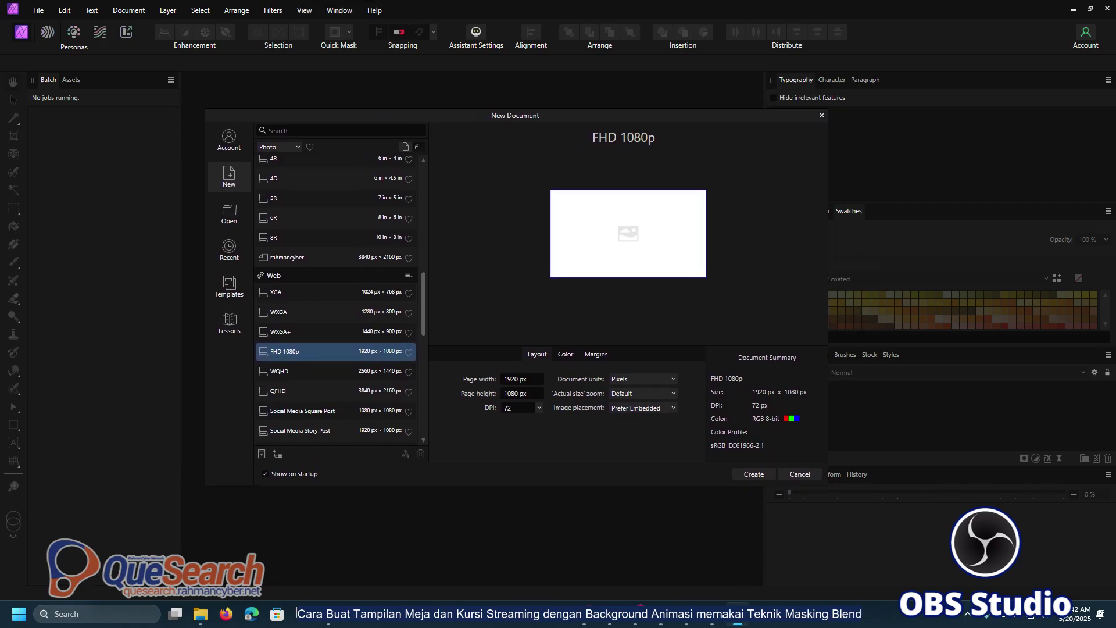
pyautogui.click(540, 407)
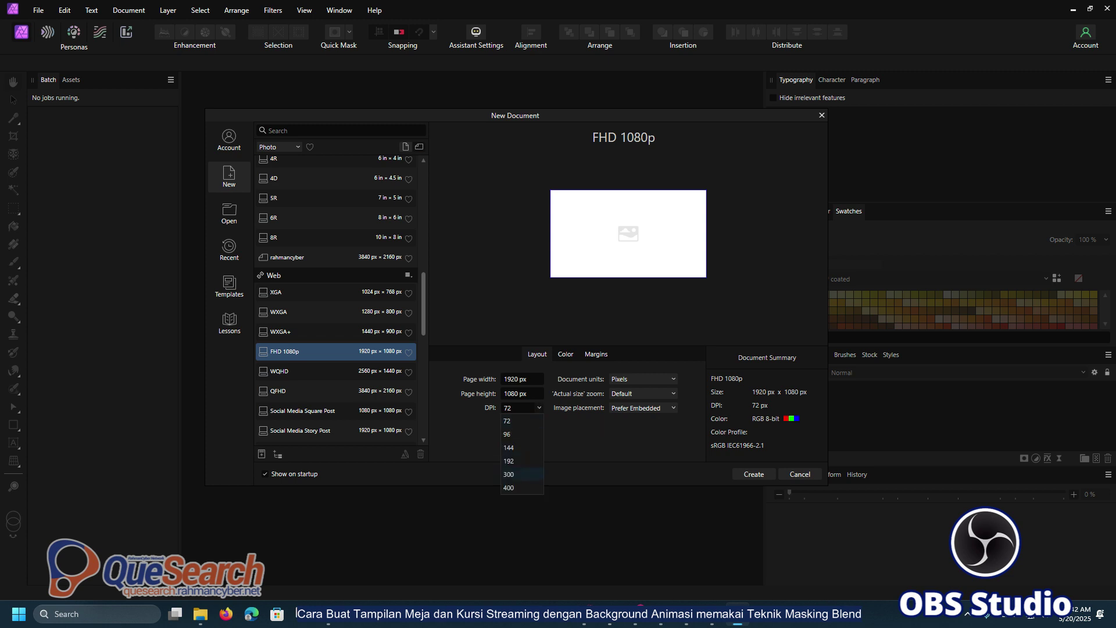
pyautogui.click(539, 407)
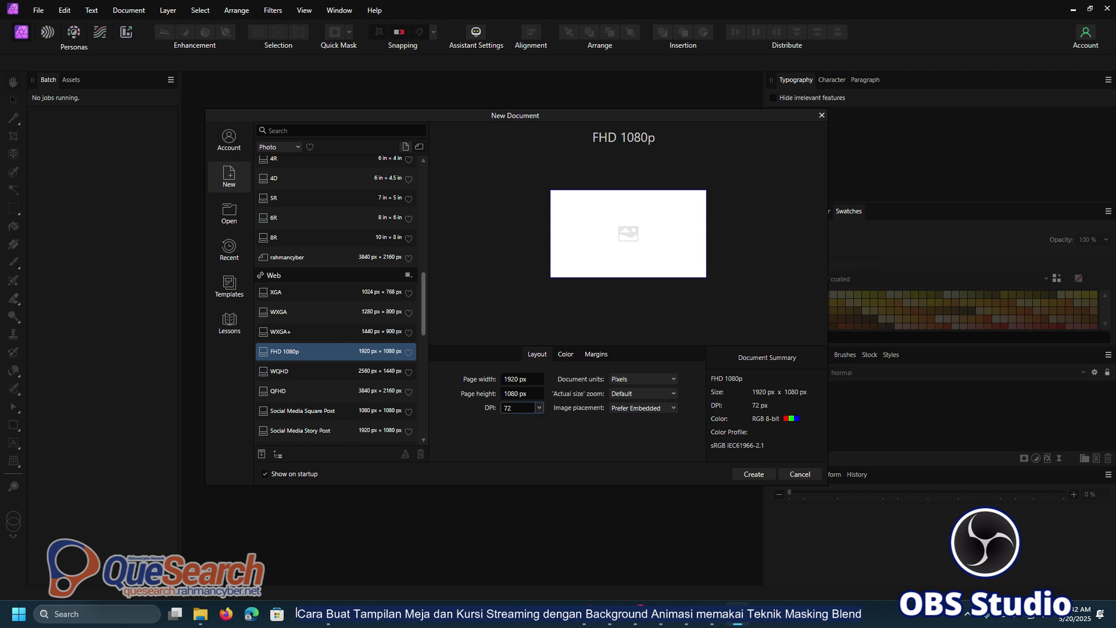
pyautogui.click(754, 474)
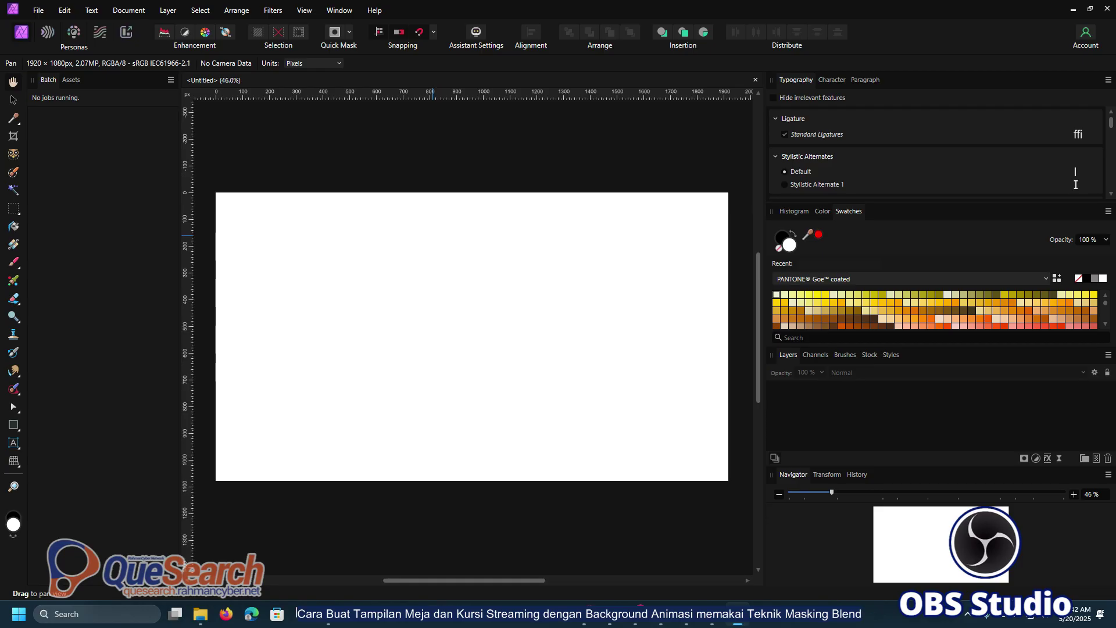
# Place the photo 20250508_164613.jpg from the New folder into the blank document.
pyautogui.moveTo(200, 614)
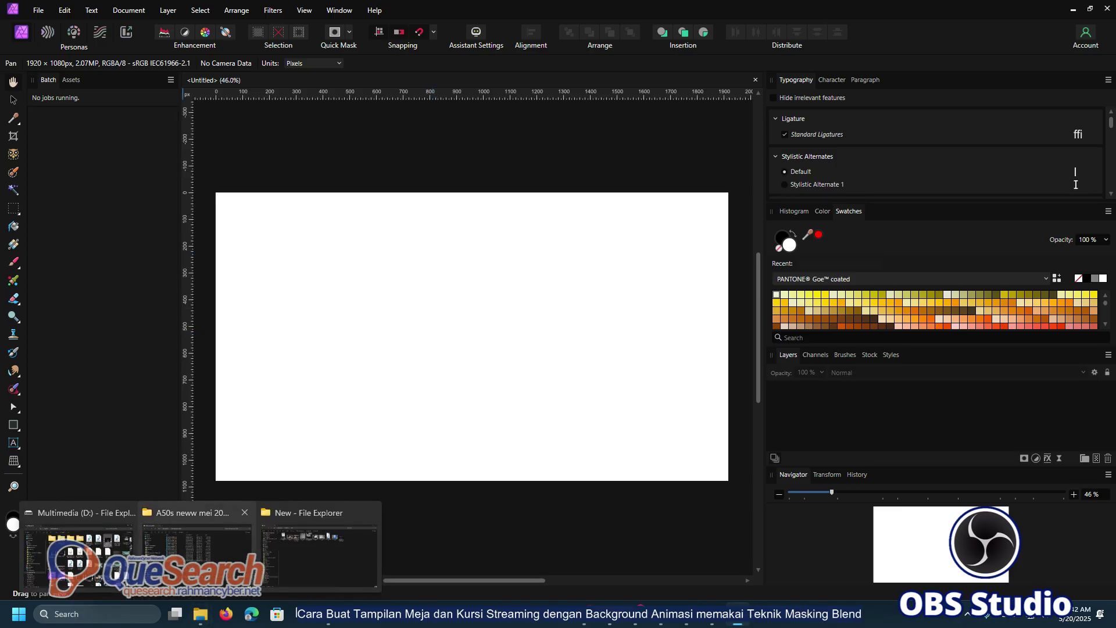
pyautogui.click(318, 555)
pyautogui.moveTo(461, 116); pyautogui.dragTo(1076, 185)
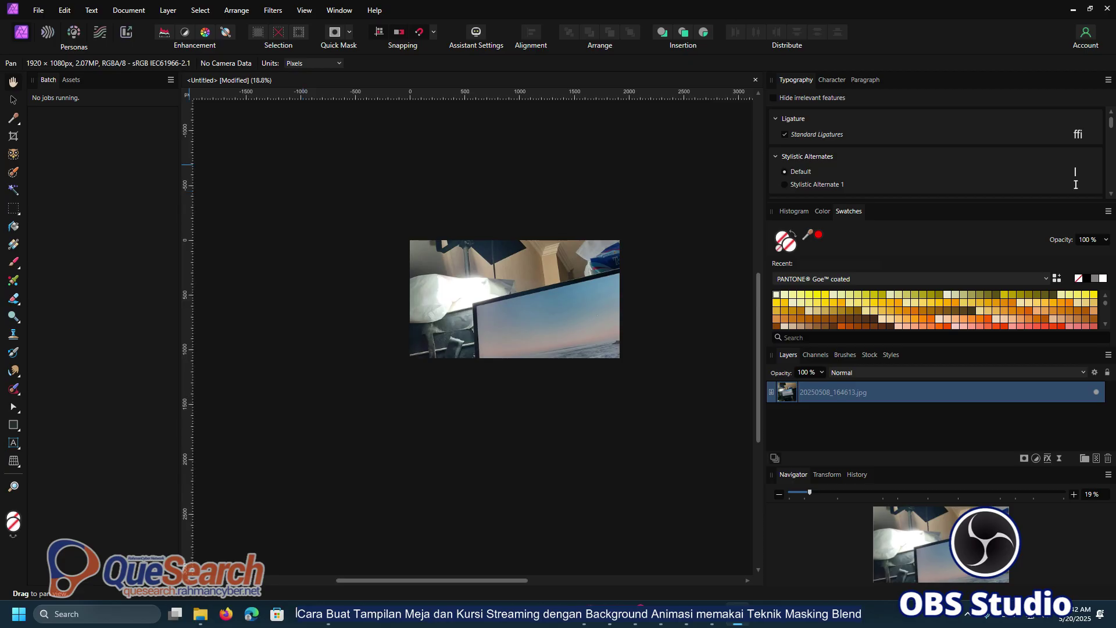
# Scale the placed photo down to about 790 px square and rest it on the canvas's lower edge near the centre.
pyautogui.scroll(-2, 617, 303)
pyautogui.scroll(2, 617, 303)
pyautogui.moveTo(617, 303); pyautogui.dragTo(715, 299)
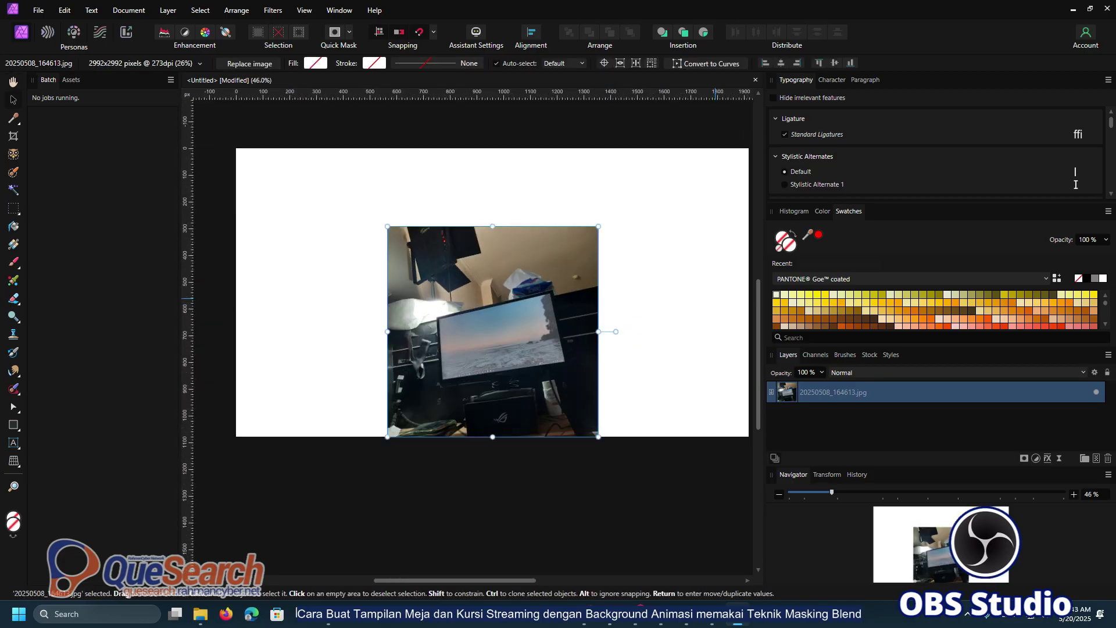
pyautogui.click(352, 322)
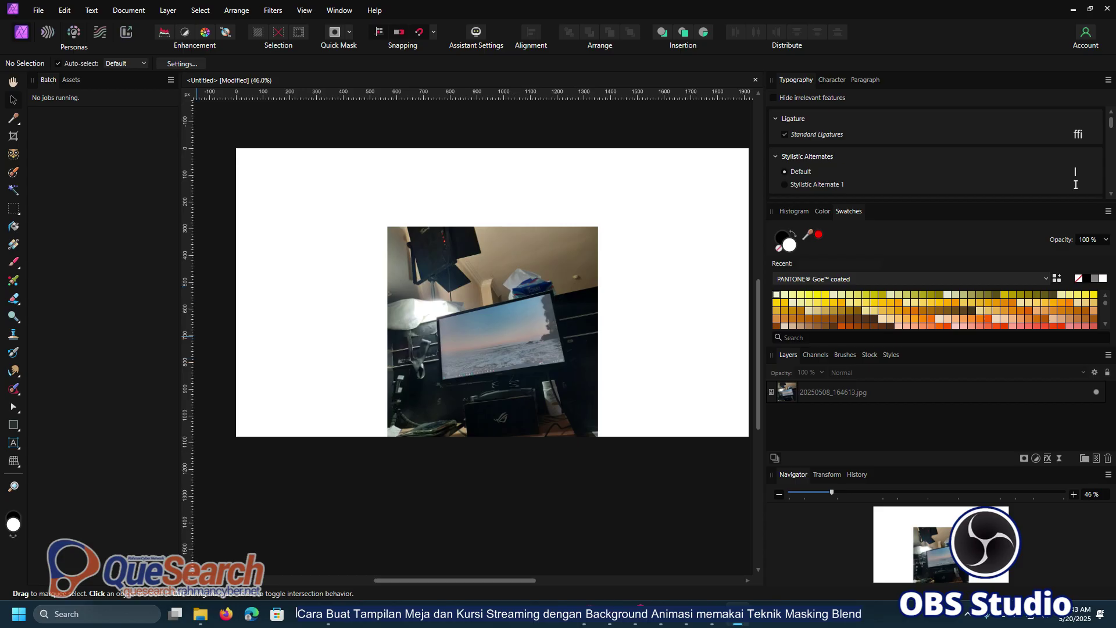
# With the Pen tool, start a path just outside the photo's left edge and run it to the monitor's upper-left corner.
pyautogui.click(13, 407)
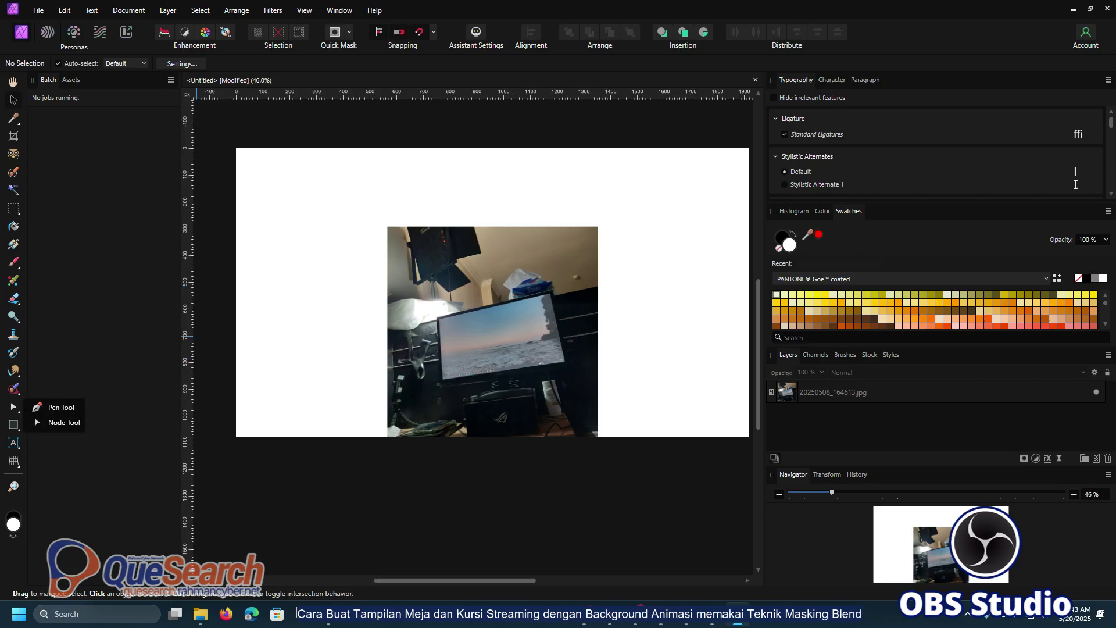
pyautogui.click(55, 423)
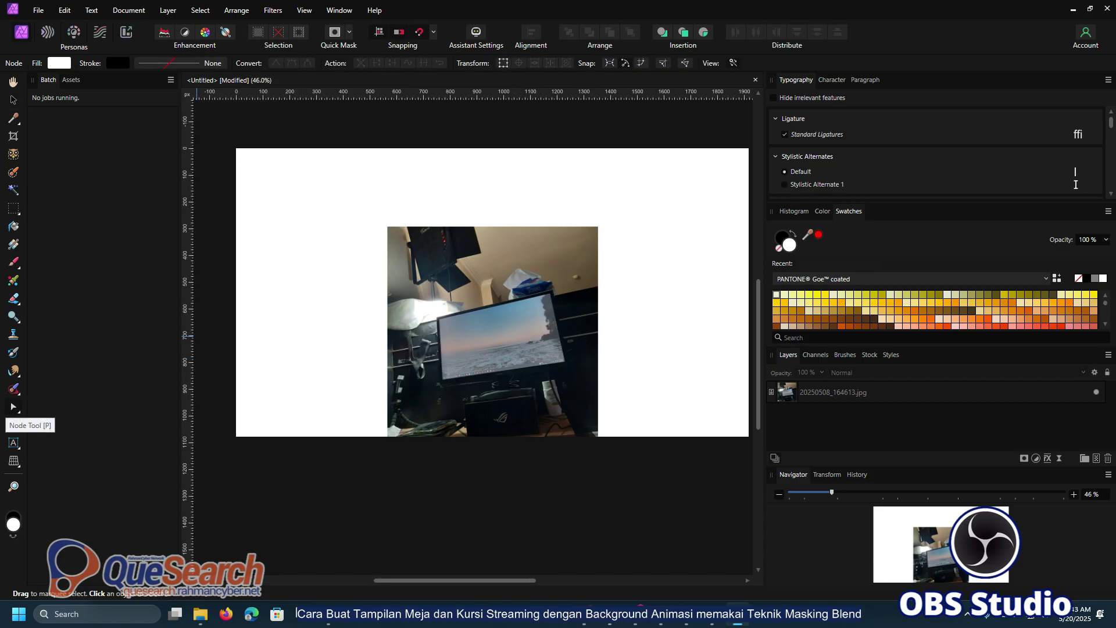
pyautogui.click(13, 407)
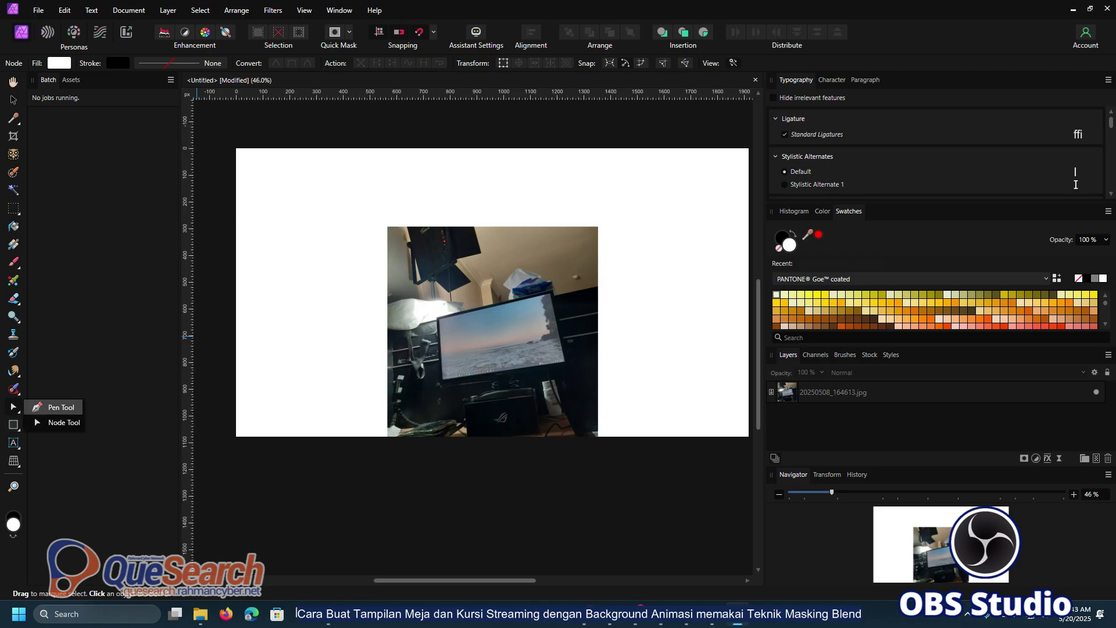
pyautogui.click(55, 407)
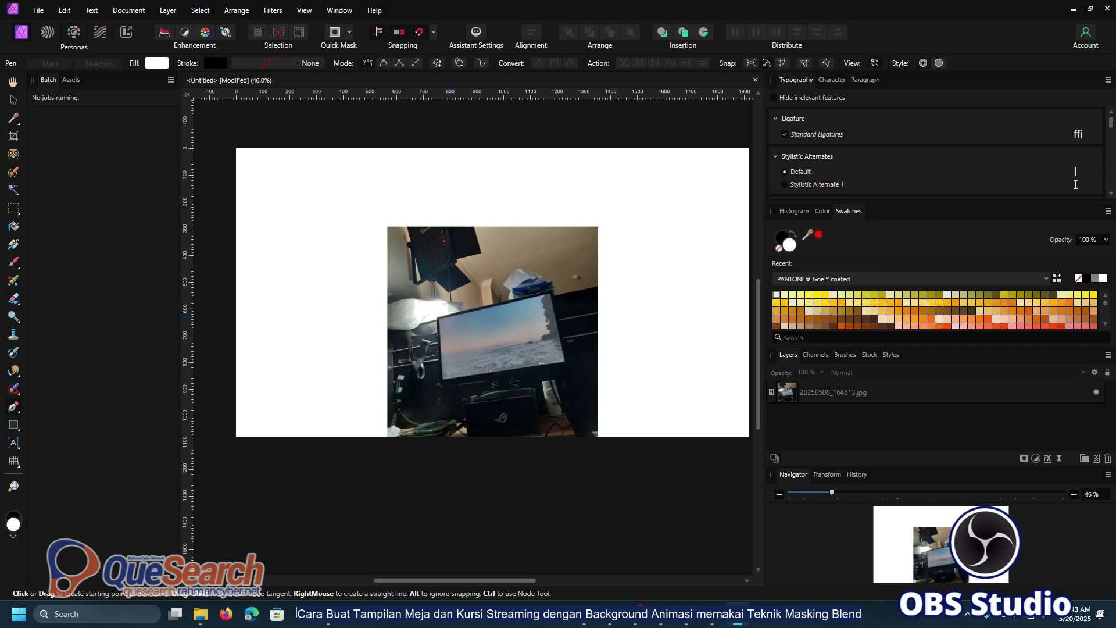
pyautogui.scroll(5, 436, 330)
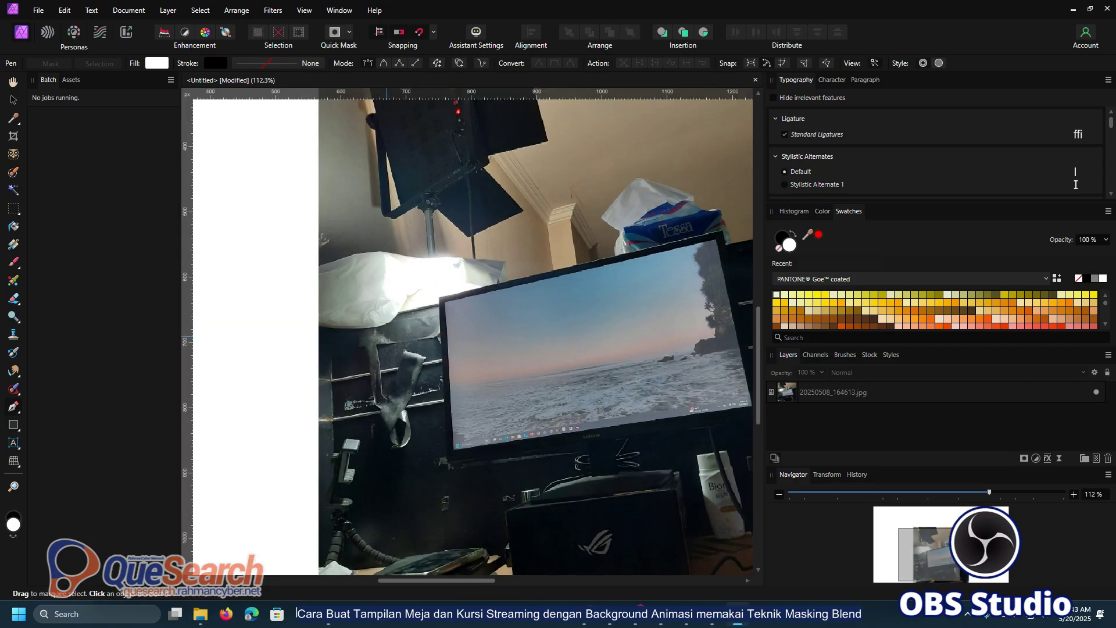
pyautogui.scroll(1, 449, 315)
pyautogui.scroll(-3, 449, 315)
pyautogui.scroll(3, 444, 307)
pyautogui.scroll(1, 445, 306)
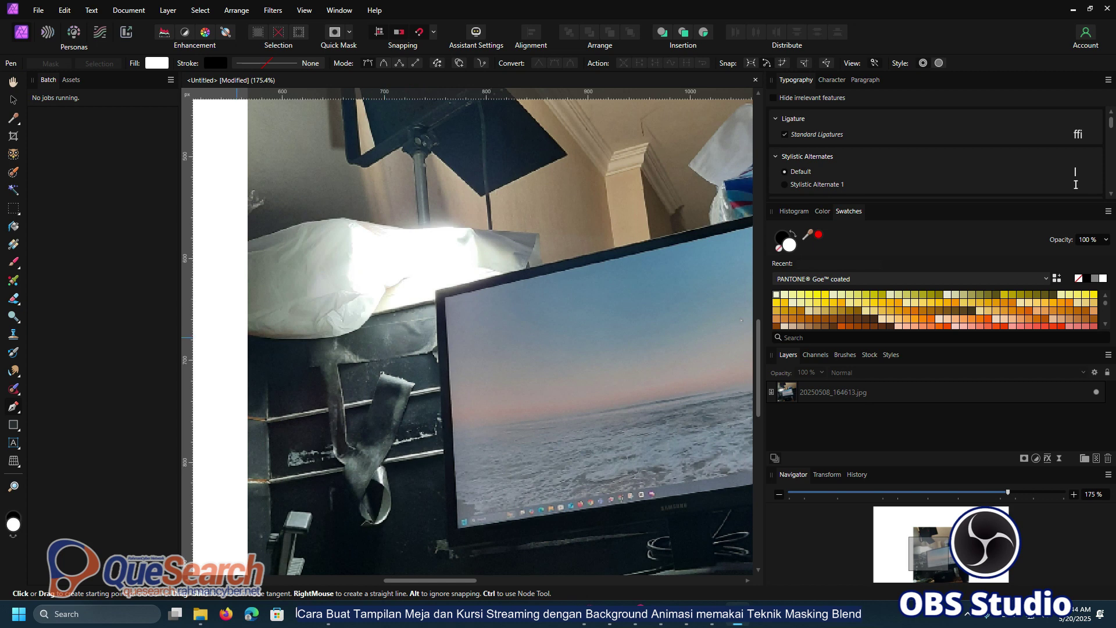
pyautogui.click(234, 337)
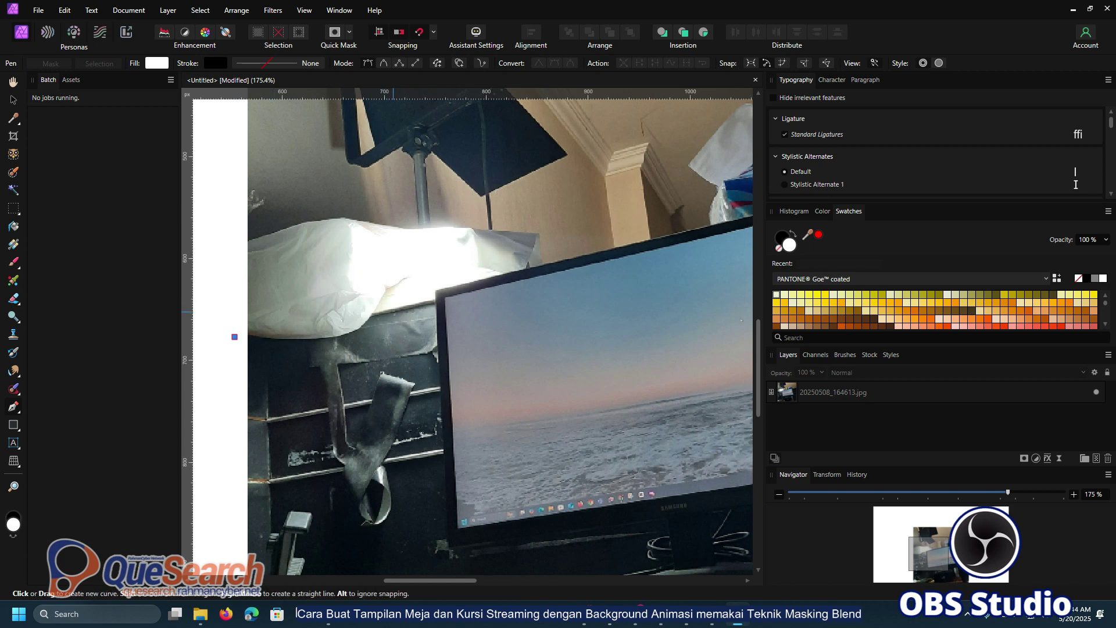
pyautogui.click(436, 300)
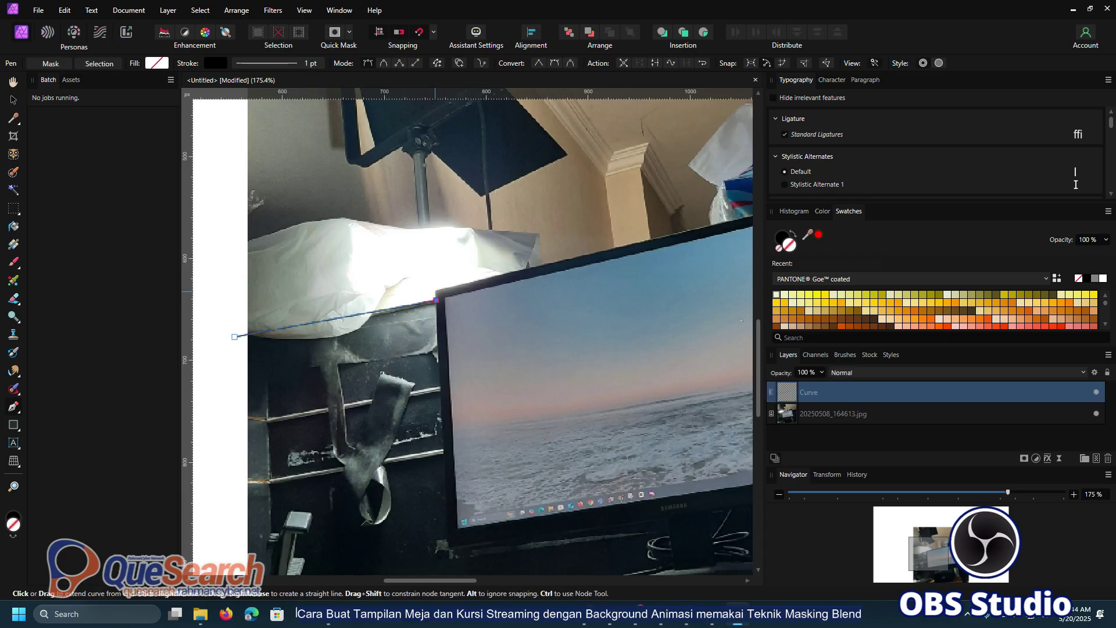
pyautogui.click(434, 291)
pyautogui.hotkey('ctrl', 'z')
# Continue the path along the monitor's top edge, around its upper-right corner and along the dark panel's edge to just beyond the photo's right side.
pyautogui.hscroll(2, 467, 331)
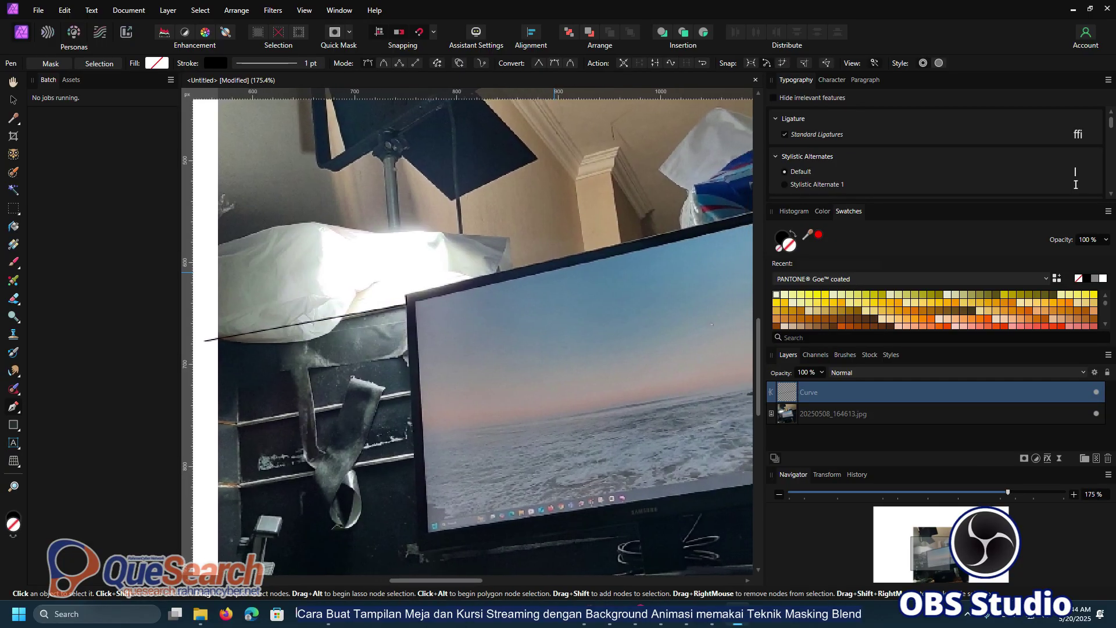
pyautogui.hscroll(4, 468, 331)
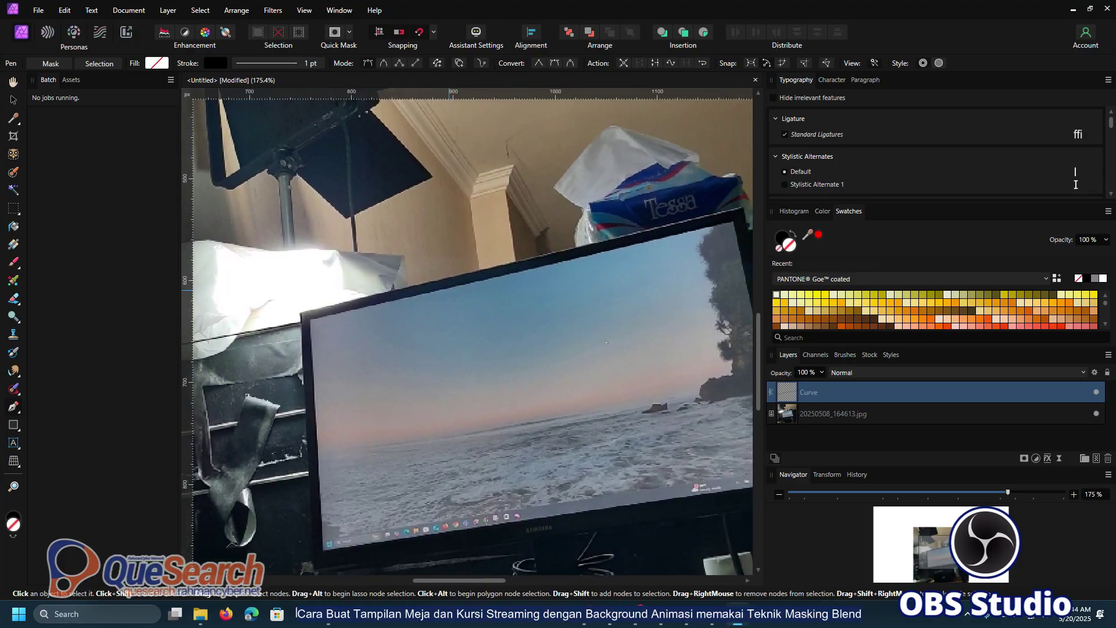
pyautogui.hscroll(1, 468, 331)
pyautogui.click(265, 322)
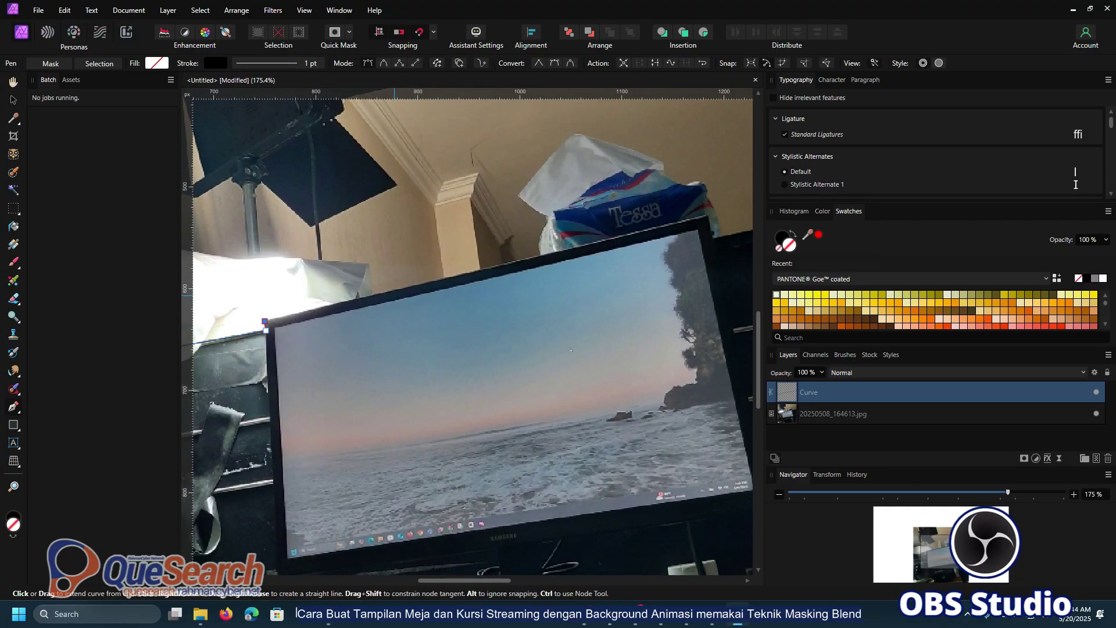
pyautogui.moveTo(571, 350); pyautogui.dragTo(238, 454)
pyautogui.click(375, 319)
pyautogui.click(382, 343)
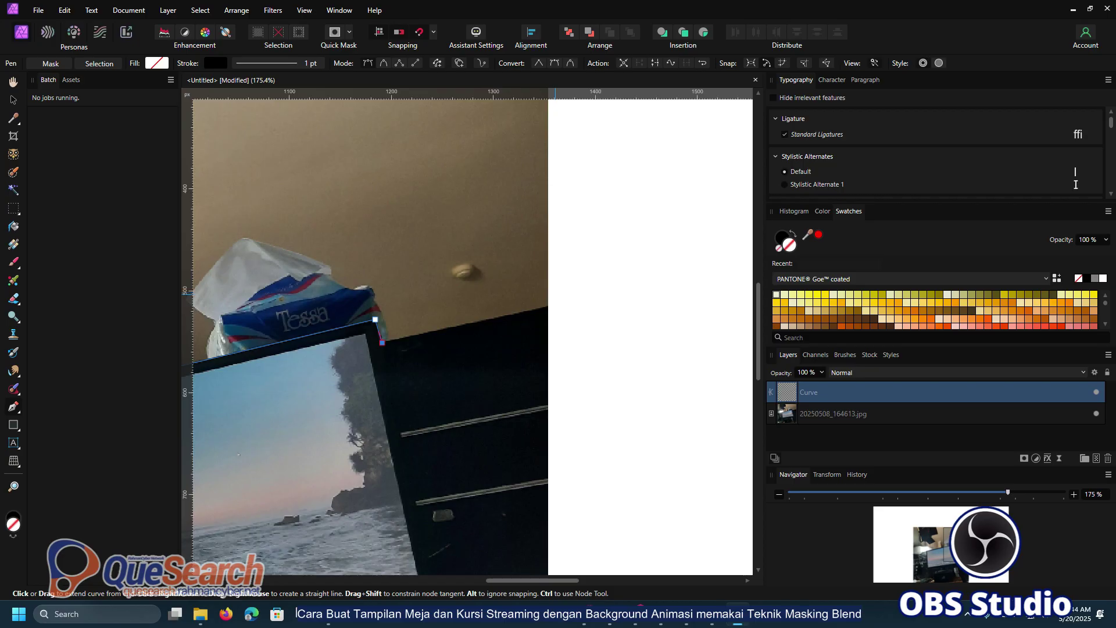
pyautogui.press('ctrl')
pyautogui.click(563, 301)
# Close the path around the desk area by routing it below both lower corners of the photo back to its start.
pyautogui.keyDown('ctrl'); pyautogui.scroll(-5, 587, 302); pyautogui.keyUp('ctrl')
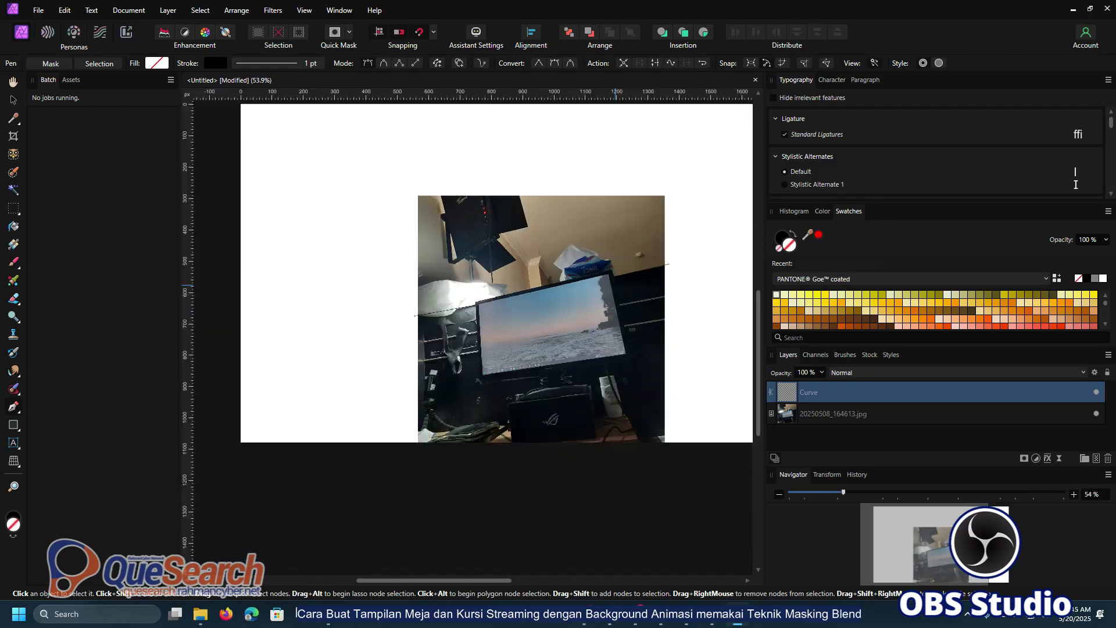
pyautogui.scroll(-2, 608, 294)
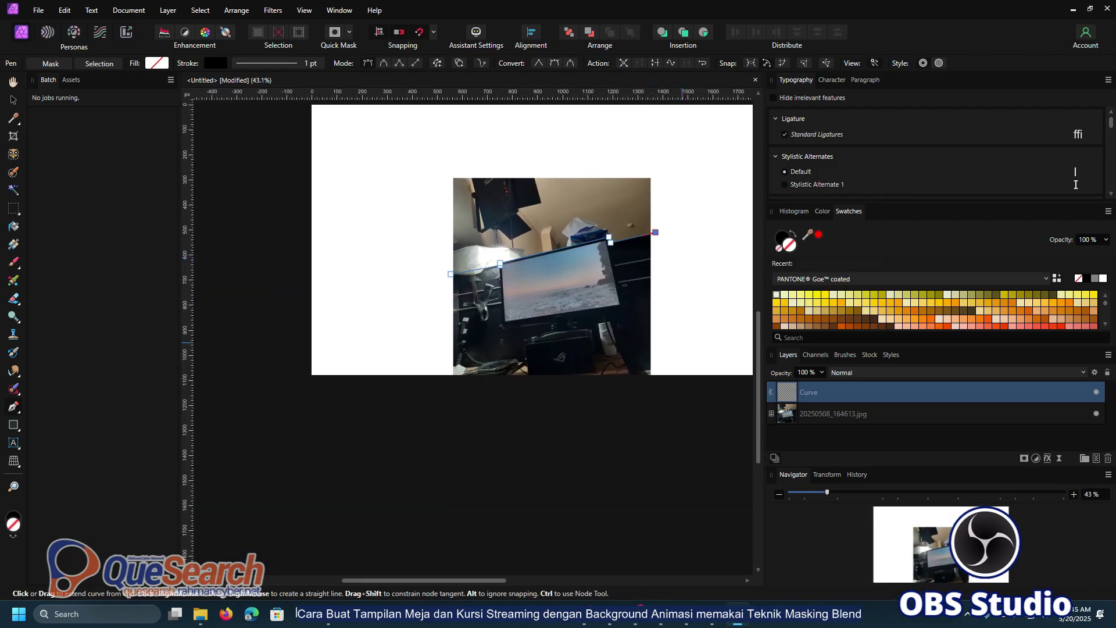
pyautogui.click(664, 390)
pyautogui.click(445, 385)
pyautogui.click(451, 274)
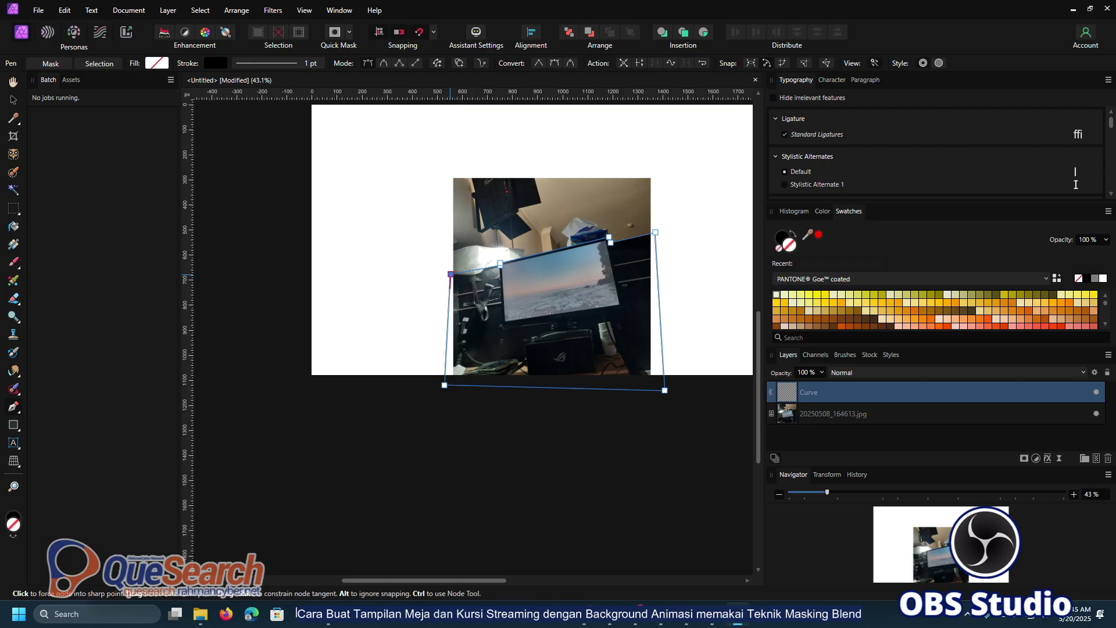
pyautogui.scroll(6, 651, 228)
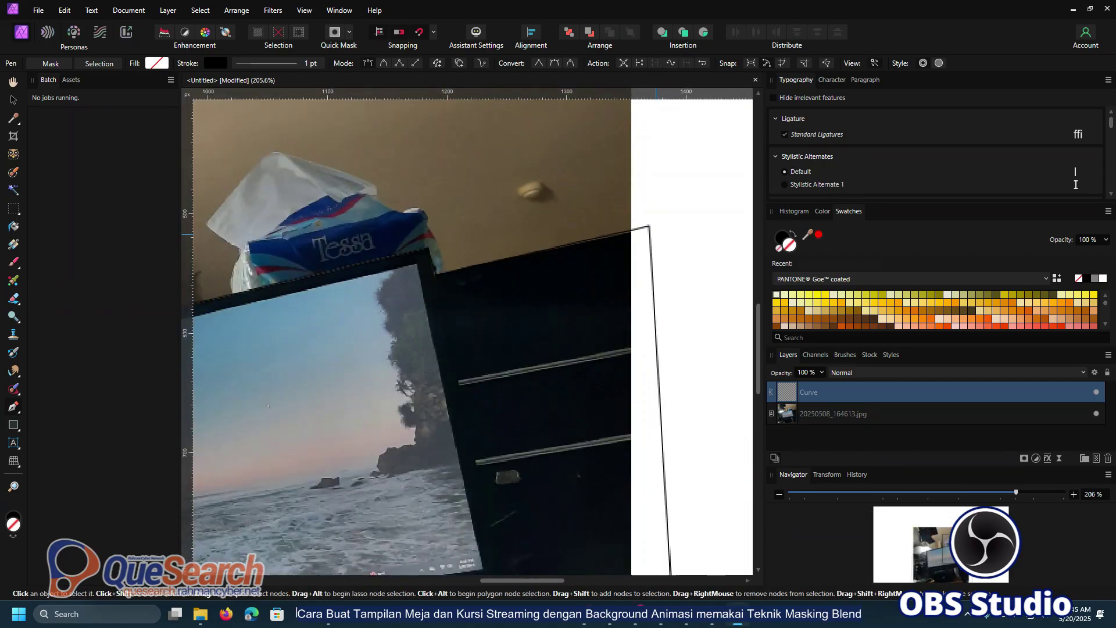
pyautogui.rightClick(647, 224)
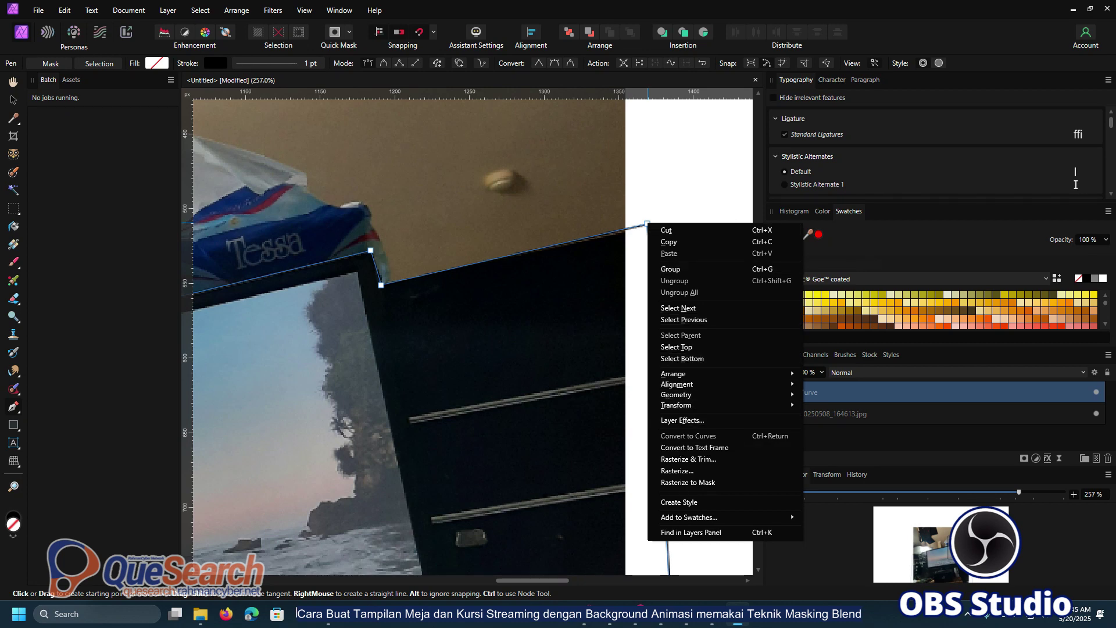
pyautogui.click(571, 344)
pyautogui.scroll(-7, 570, 346)
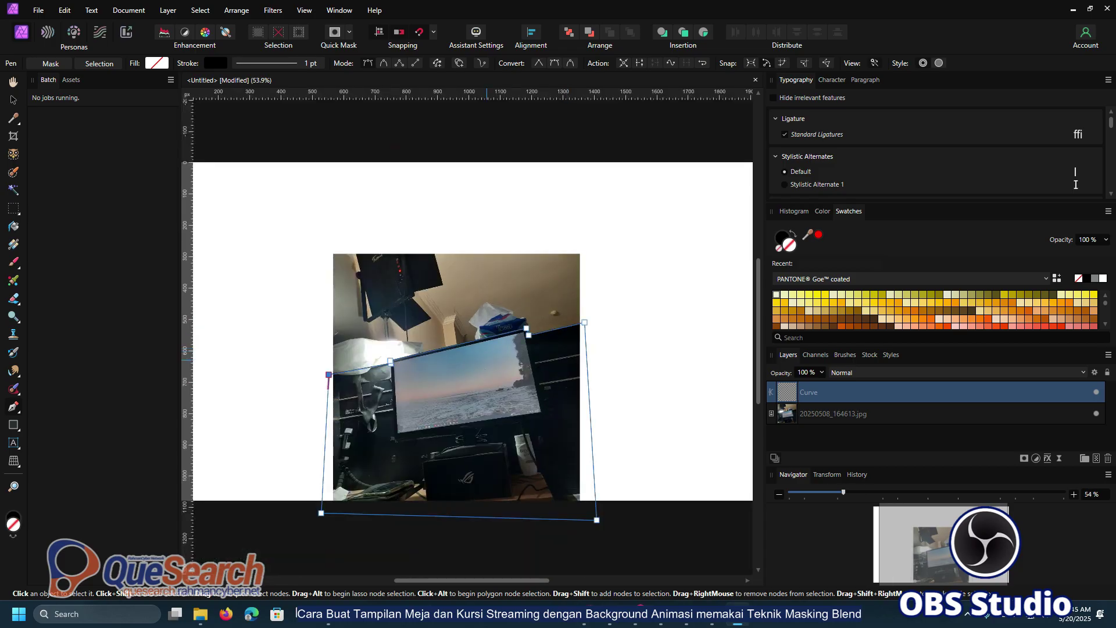
pyautogui.scroll(2, 459, 368)
pyautogui.scroll(-1, 444, 371)
pyautogui.press('p')
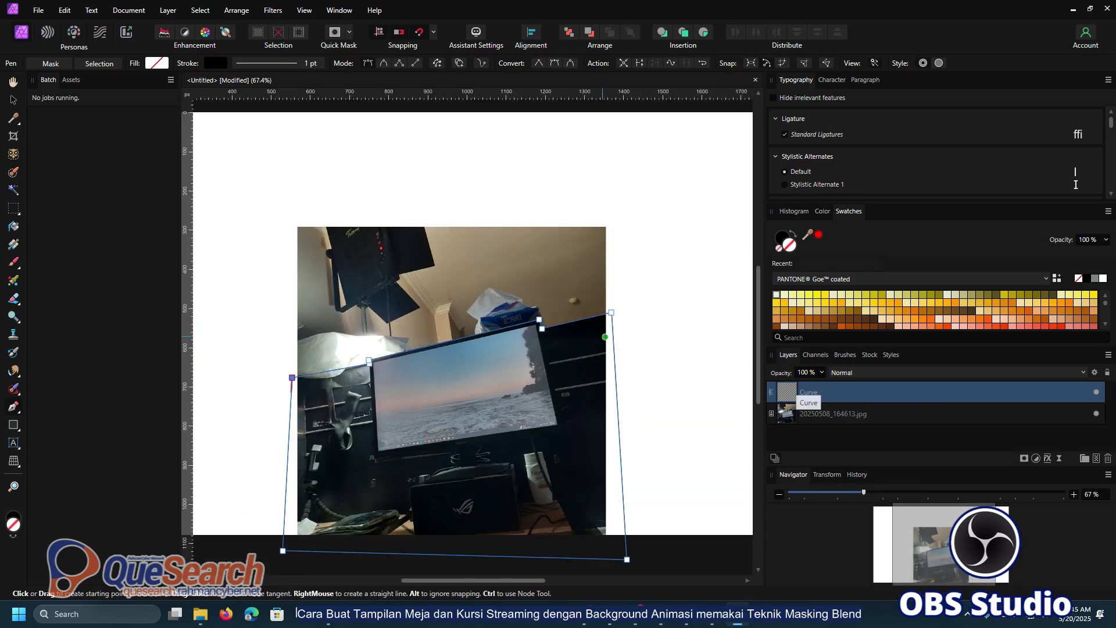
# Fill the closed curve over the desk area with white.
pyautogui.press('v')
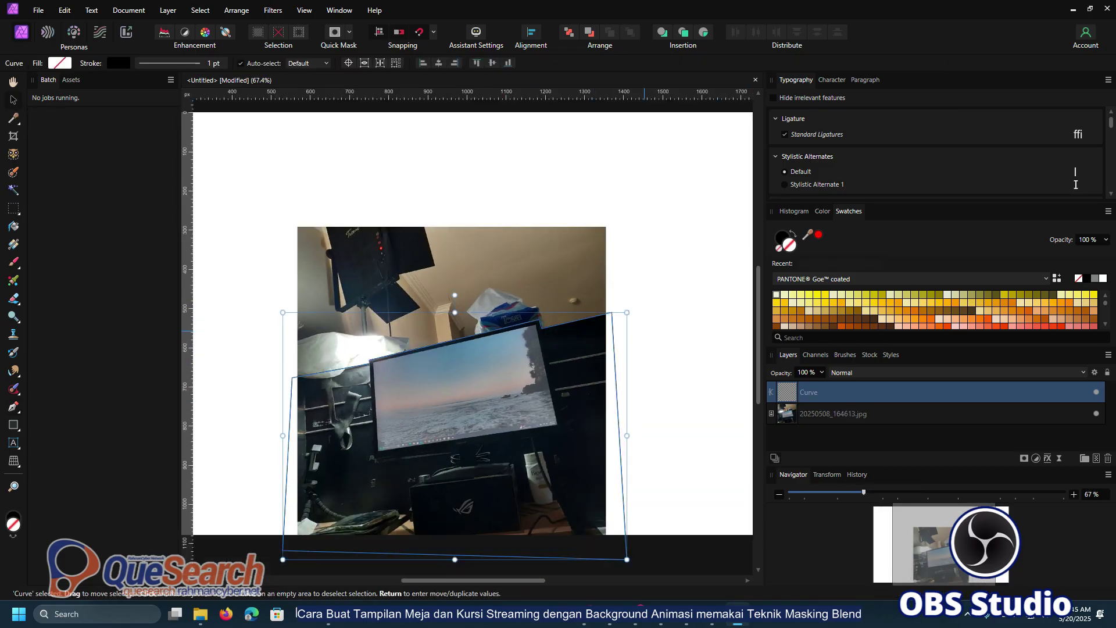
pyautogui.rightClick(614, 322)
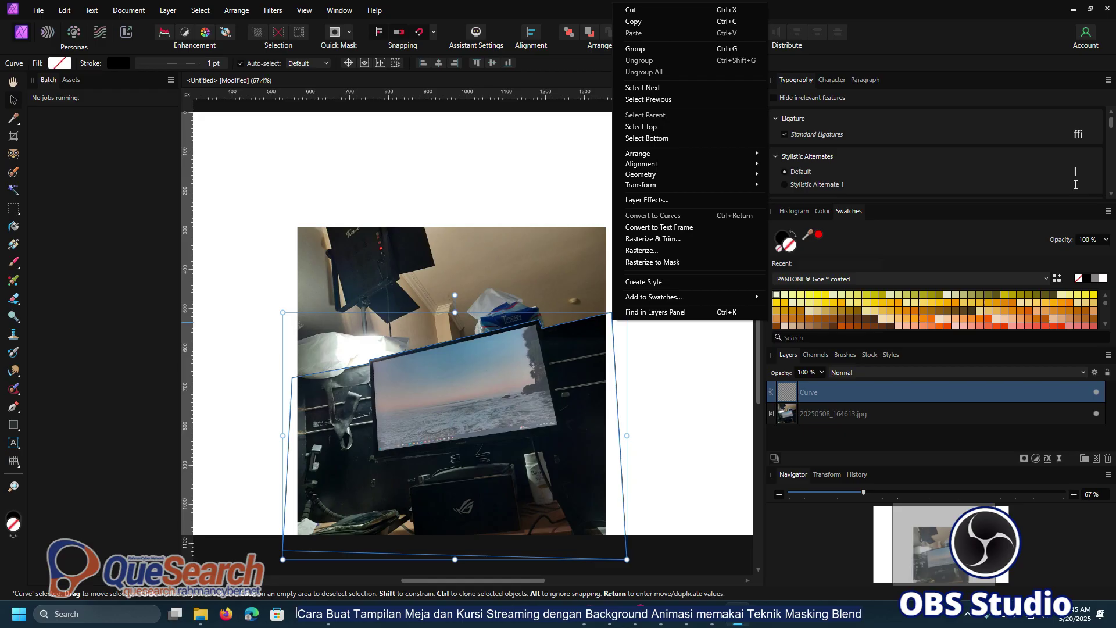
pyautogui.click(60, 63)
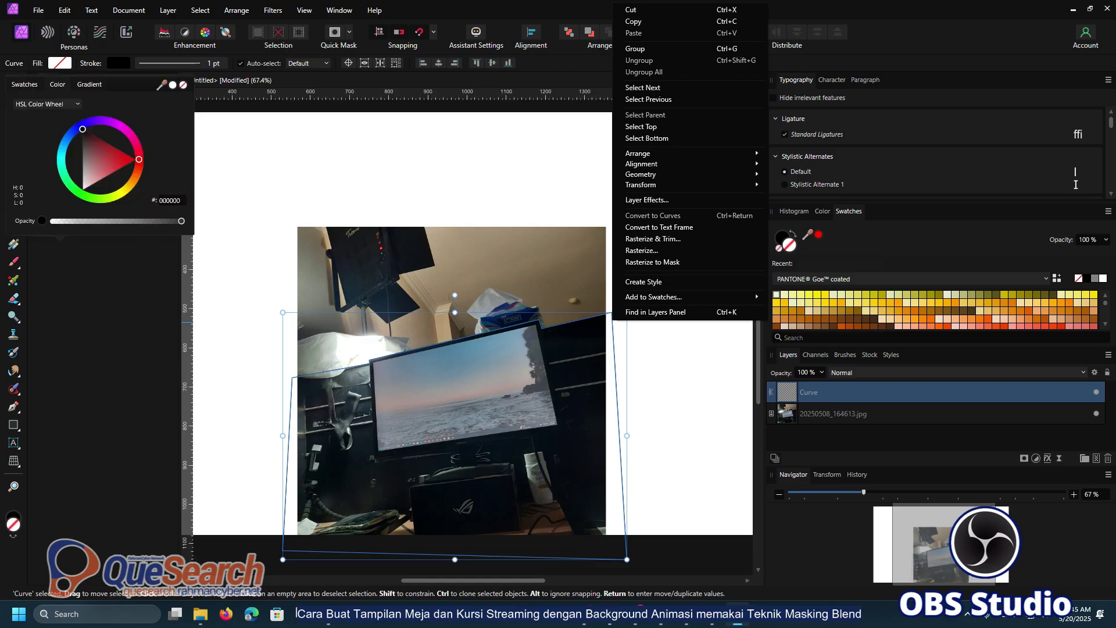
pyautogui.moveTo(86, 182)
pyautogui.mouseDown()
pyautogui.moveTo(116, 161)
pyautogui.moveTo(83, 189)
pyautogui.mouseUp()
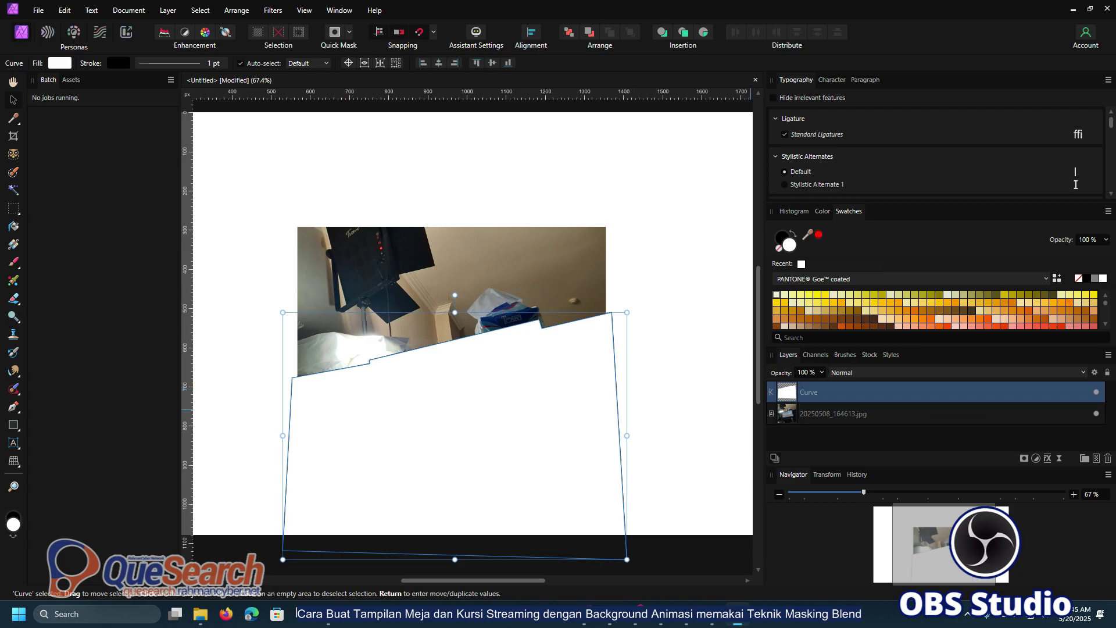
# Apply a black Color Overlay layer effect at 100 % opacity to the photo layer and deselect it.
pyautogui.click(838, 413)
pyautogui.rightClick(776, 404)
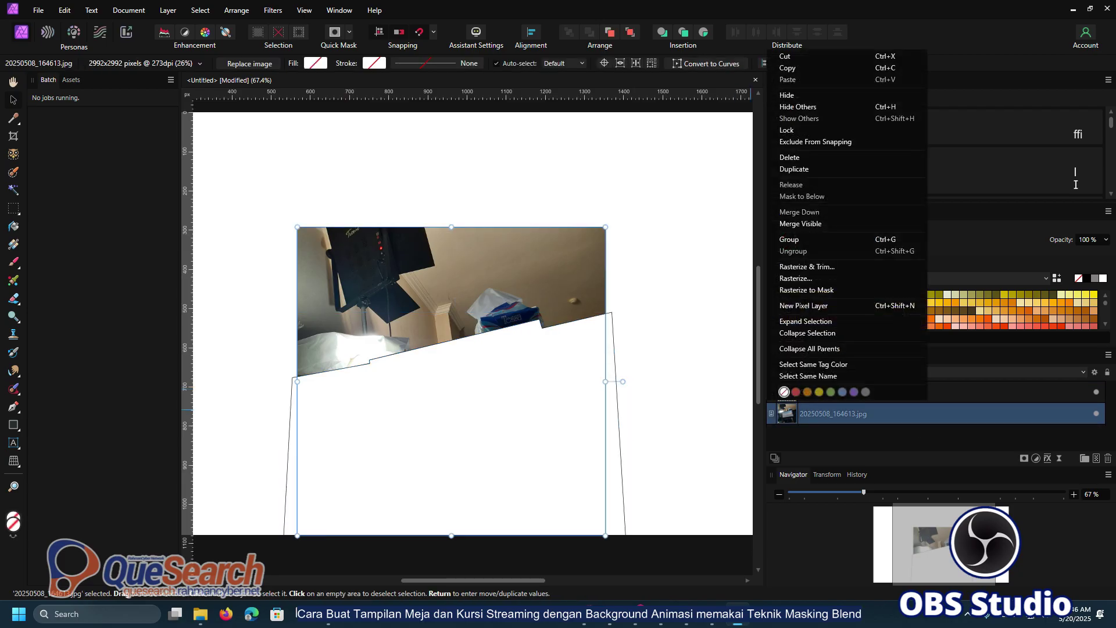
pyautogui.rightClick(435, 273)
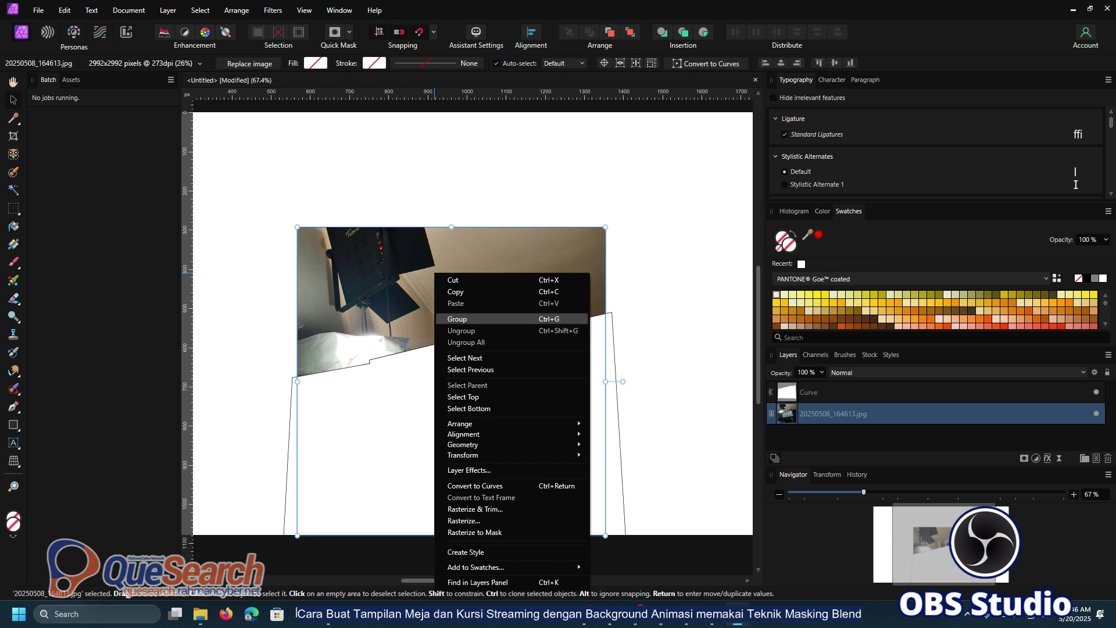
pyautogui.press('Escape')
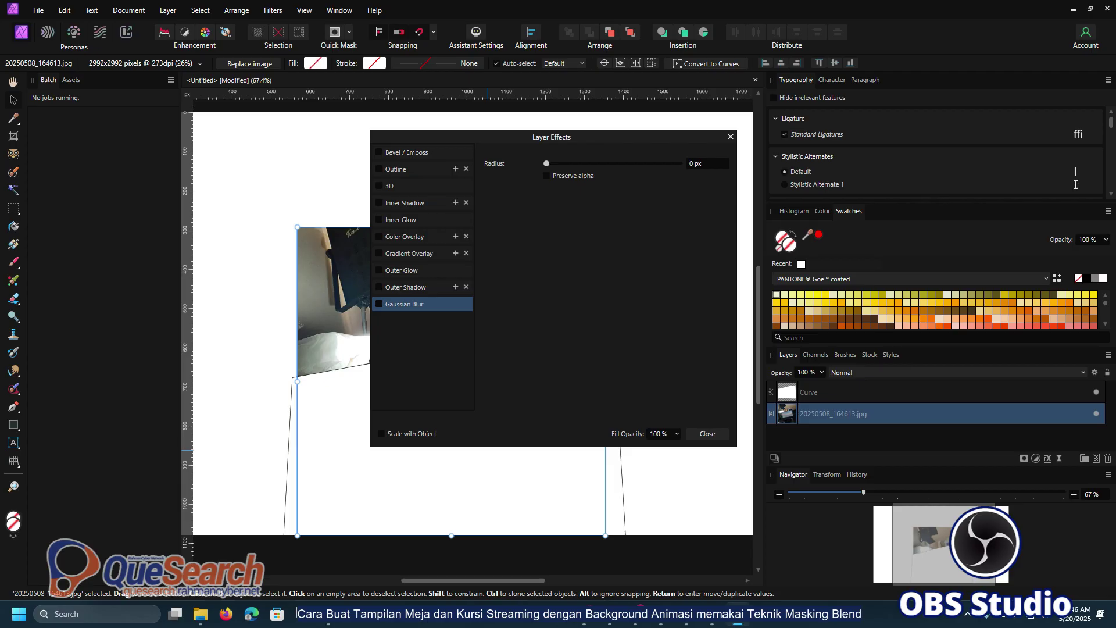
pyautogui.click(407, 237)
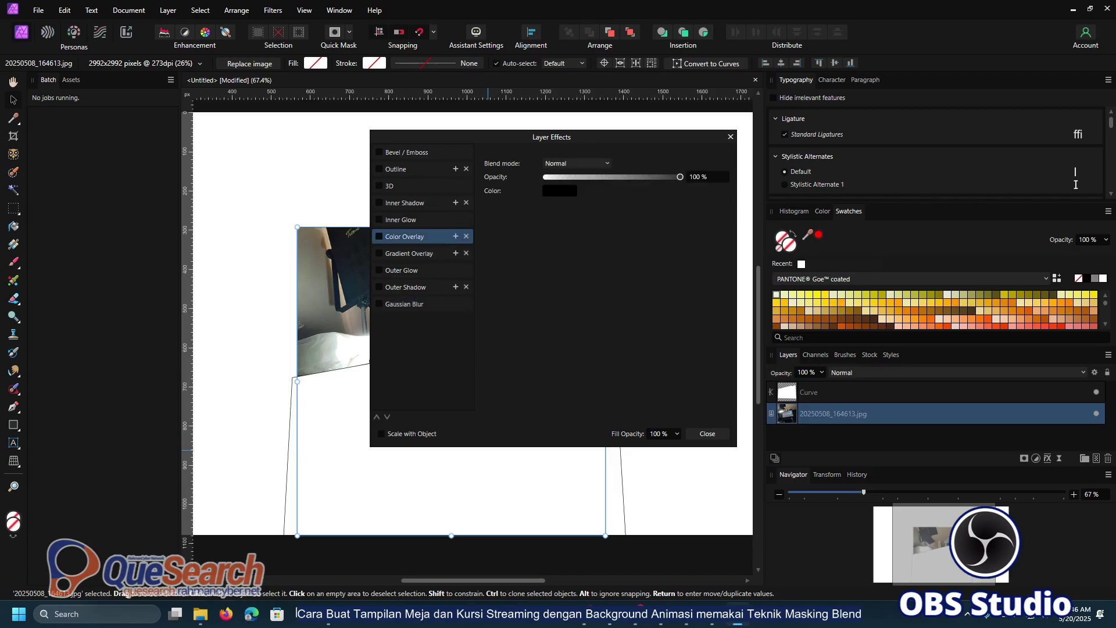
pyautogui.click(379, 237)
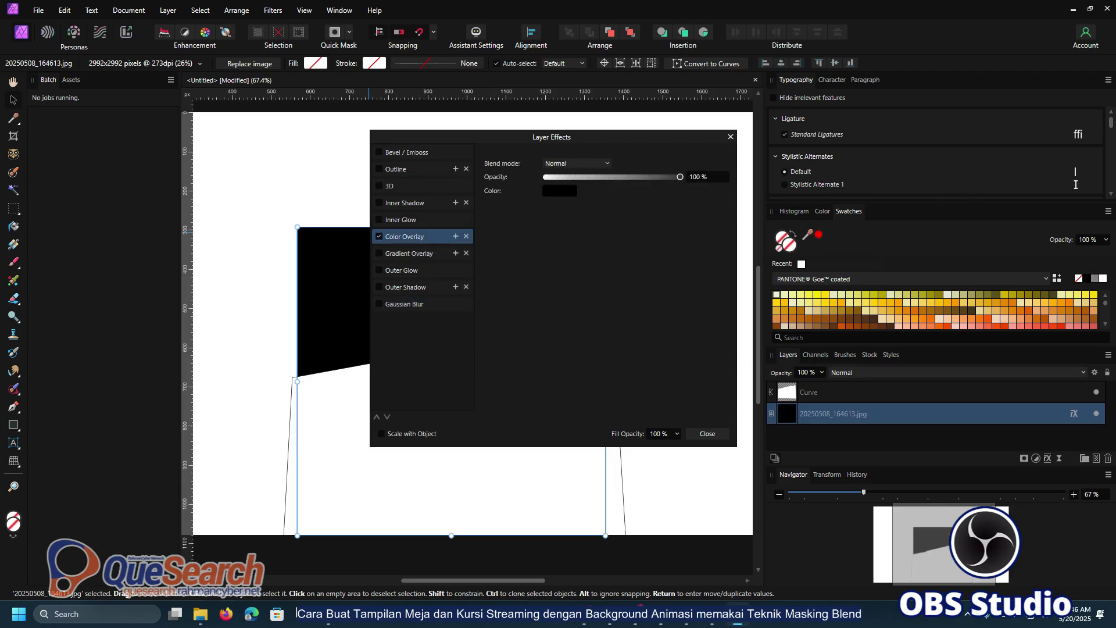
pyautogui.moveTo(549, 138); pyautogui.dragTo(586, 142)
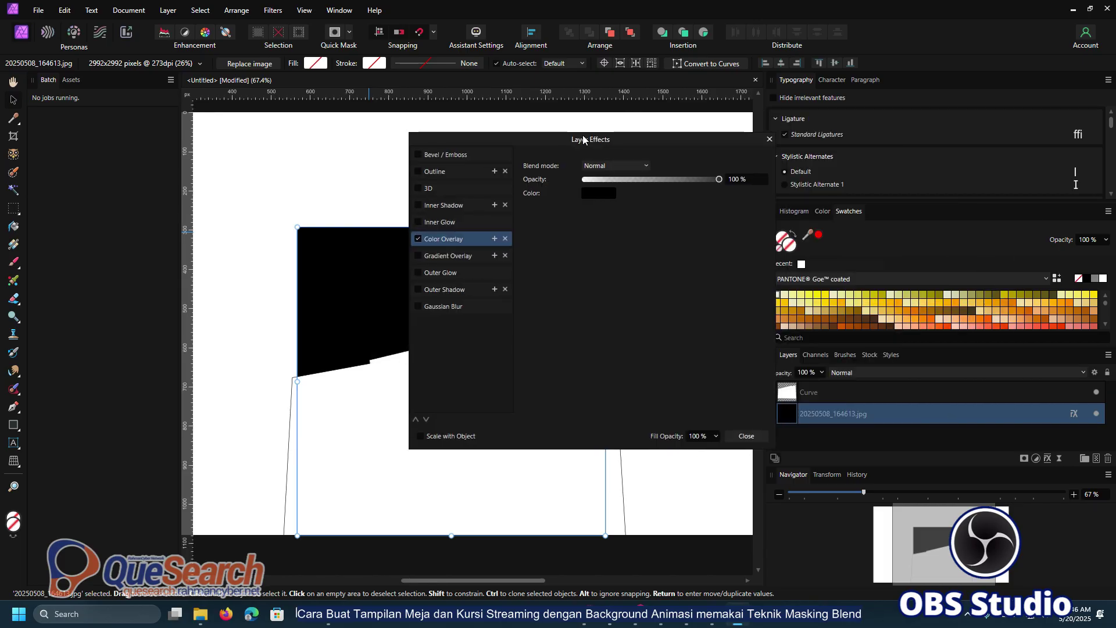
pyautogui.click(744, 433)
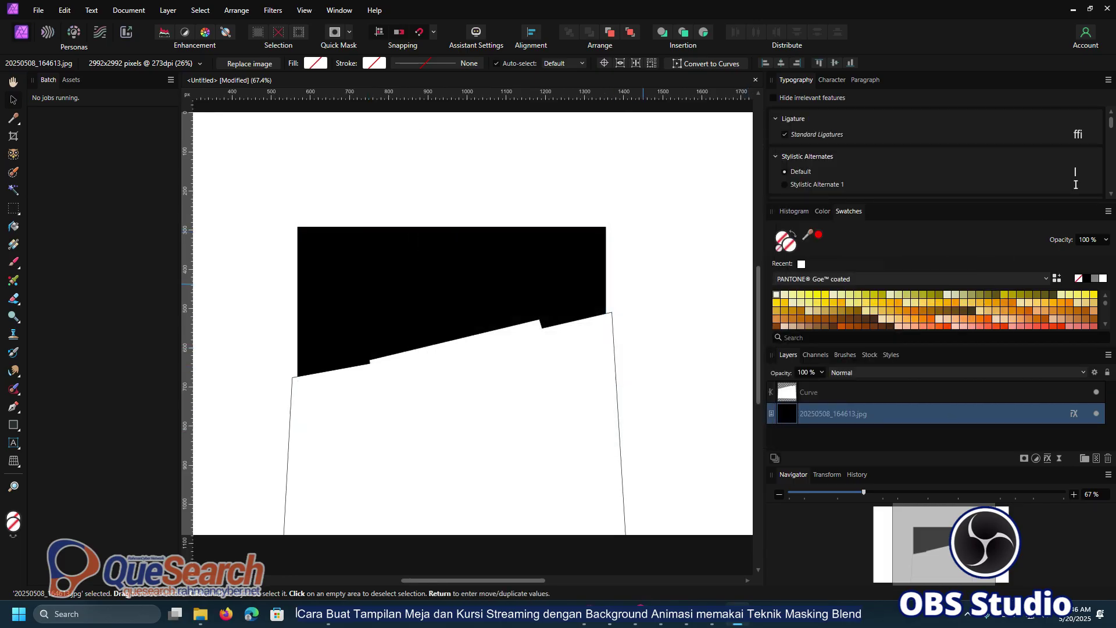
pyautogui.hotkey('ctrl', 'd')
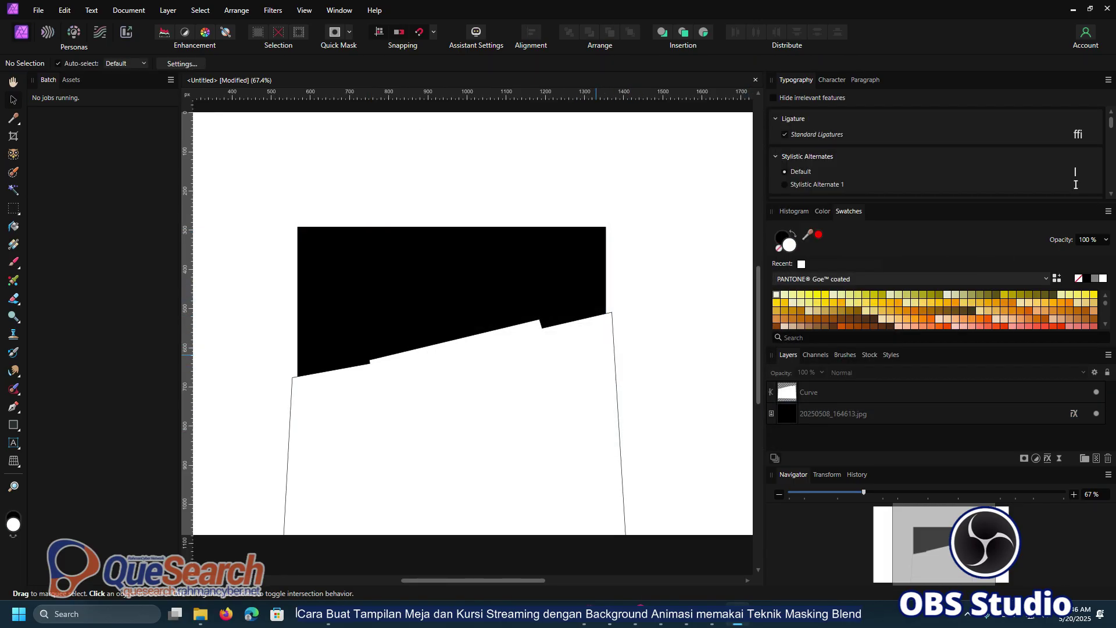
# Move and enlarge the white curve and the blackened photo together until they cover the whole canvas.
pyautogui.scroll(-3, 597, 354)
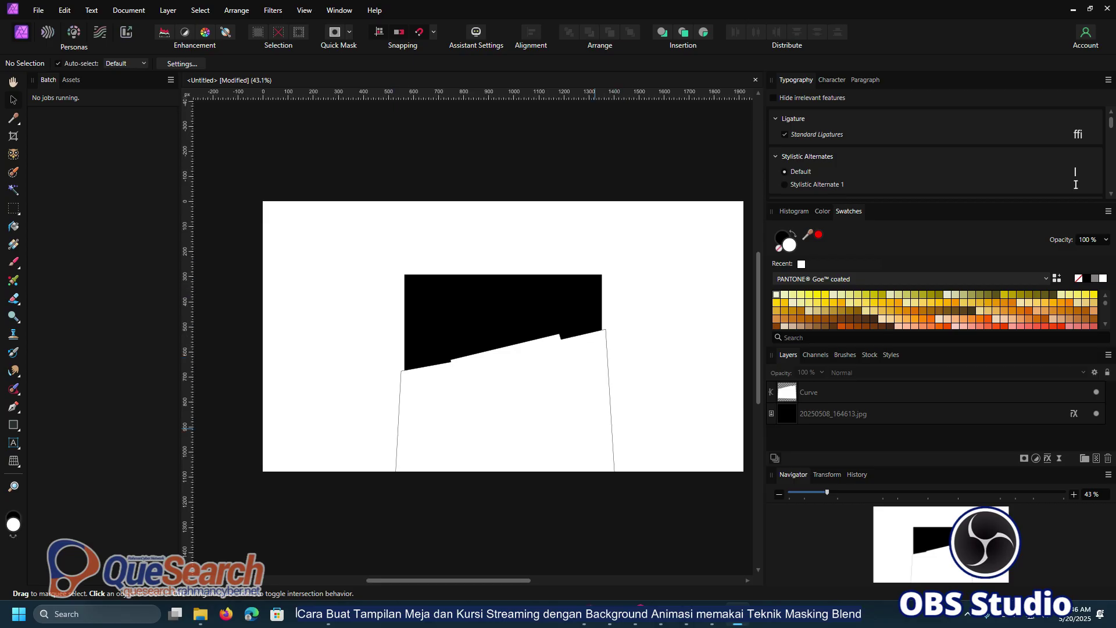
pyautogui.moveTo(200, 614)
pyautogui.moveTo(350, 178); pyautogui.dragTo(658, 558)
pyautogui.moveTo(535, 399); pyautogui.dragTo(391, 326)
pyautogui.moveTo(473, 414); pyautogui.dragTo(765, 584)
pyautogui.hscroll(-5, 474, 332)
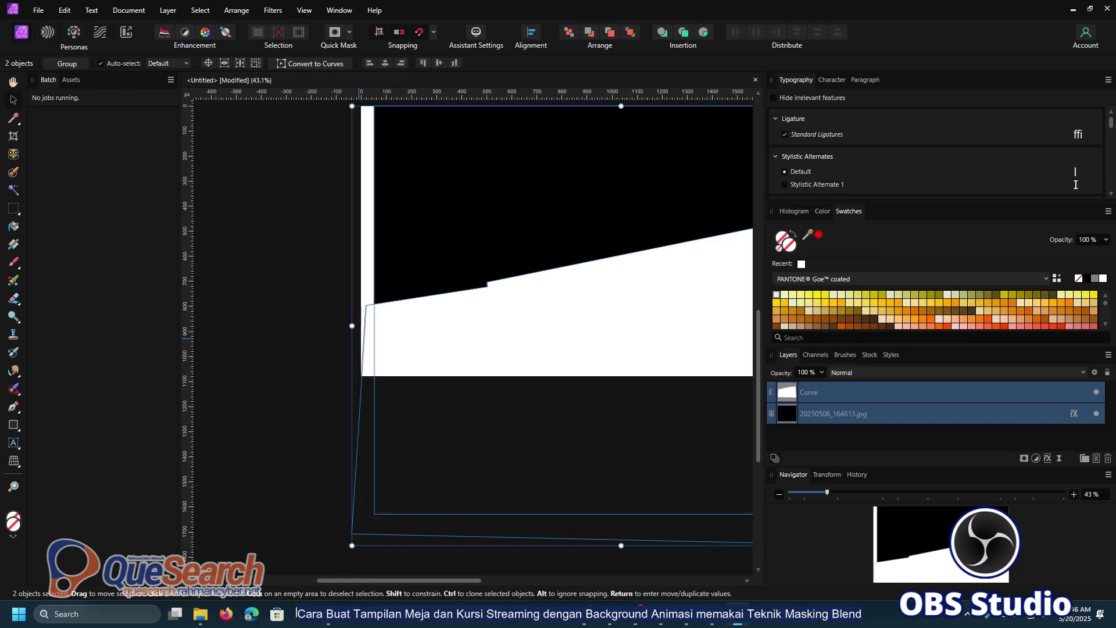
pyautogui.scroll(3, 473, 331)
pyautogui.moveTo(352, 193); pyautogui.dragTo(327, 180)
pyautogui.hotkey('ctrl', 'd')
pyautogui.scroll(-4, 473, 327)
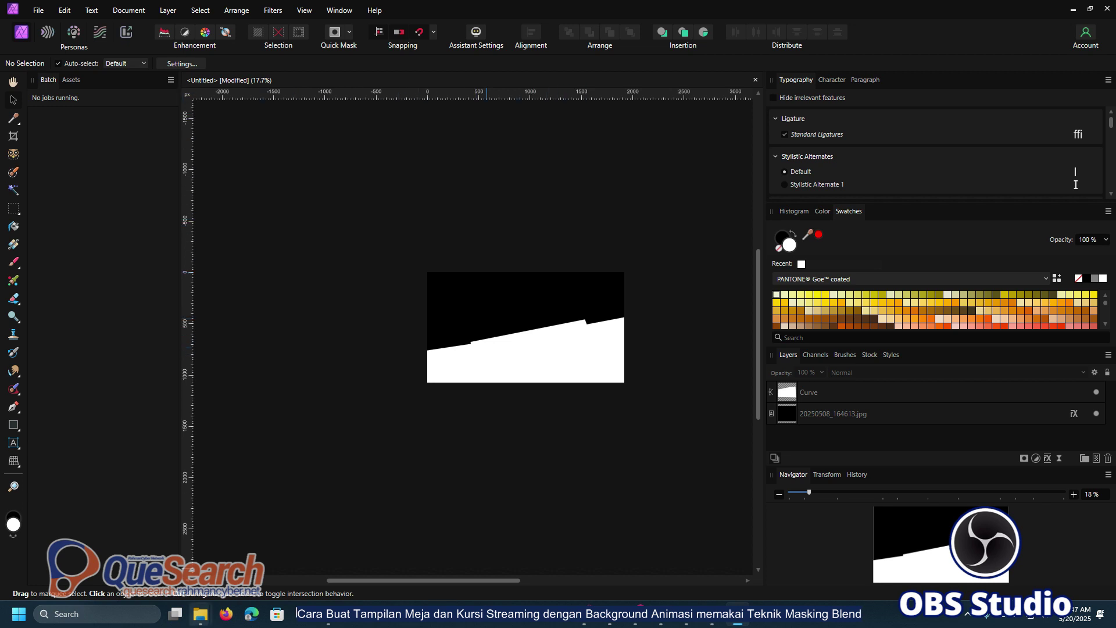
# Switch to the video 20250506_163848.mp4 in the media player and pause it on the sofa and table view at about 00:25.
pyautogui.moveTo(200, 614)
pyautogui.click(326, 549)
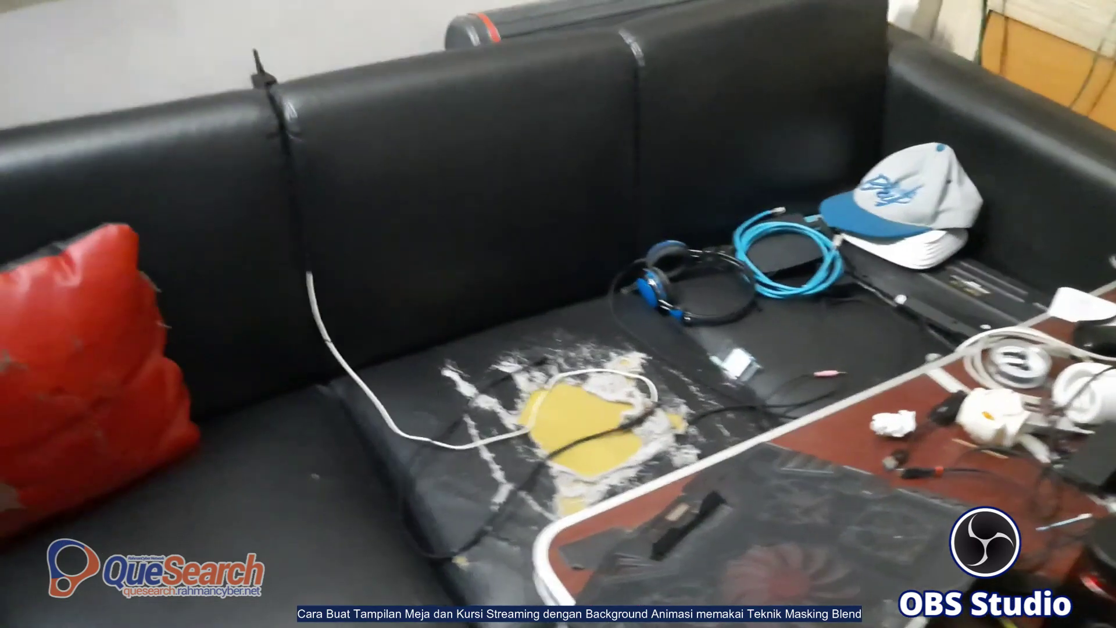
pyautogui.press('space')
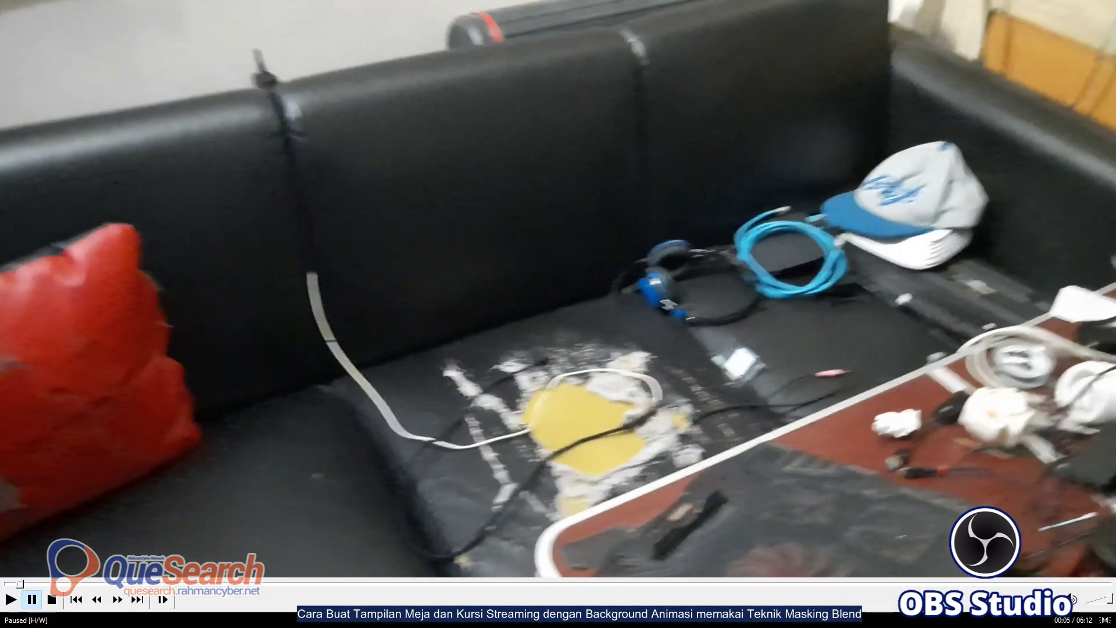
pyautogui.click(53, 584)
pyautogui.moveTo(51, 584)
pyautogui.mouseDown()
pyautogui.moveTo(92, 583)
pyautogui.moveTo(79, 584)
pyautogui.mouseUp()
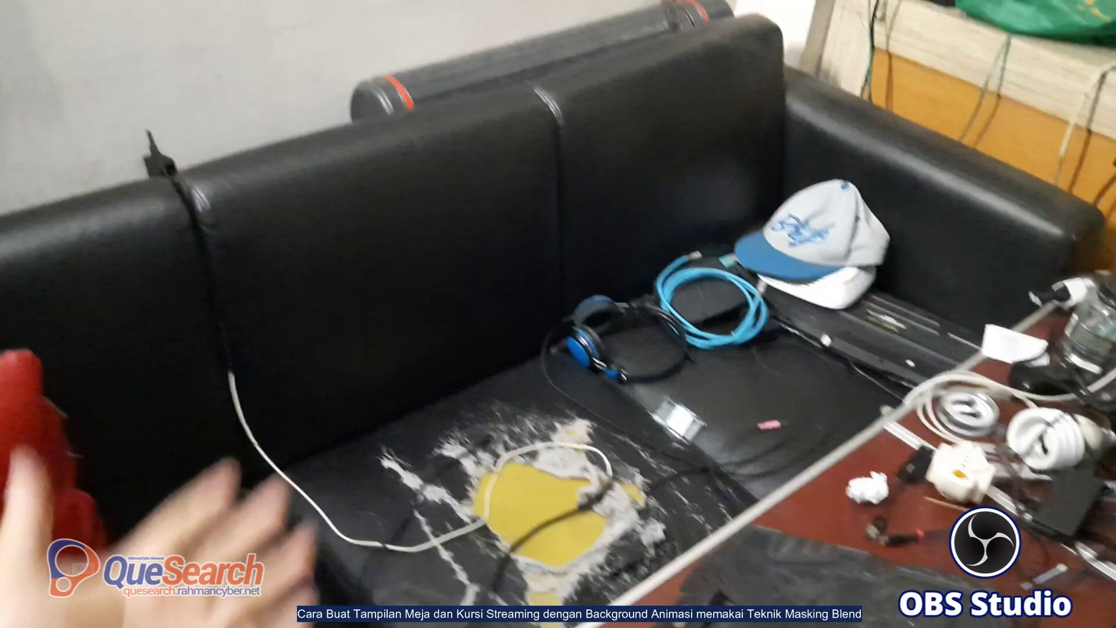
pyautogui.press('space')
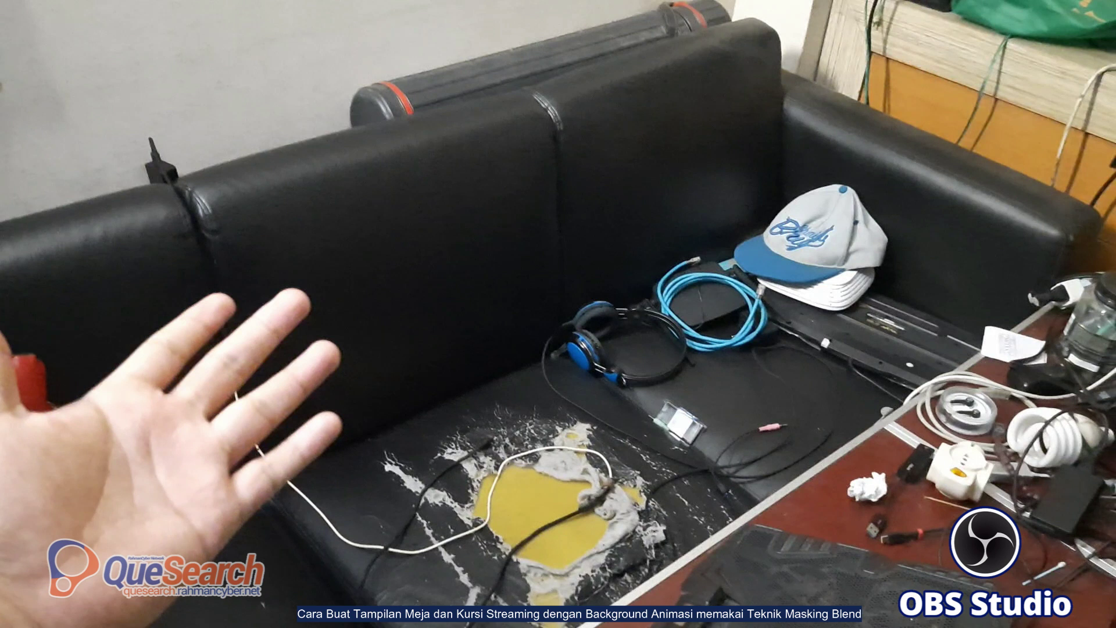
# Save the paused frame as the JPG image 20250506_163848.mp4_snapshot_00.25.657.jpg in the New folder.
pyautogui.rightClick(451, 247)
pyautogui.moveTo(482, 253)
pyautogui.press('Escape')
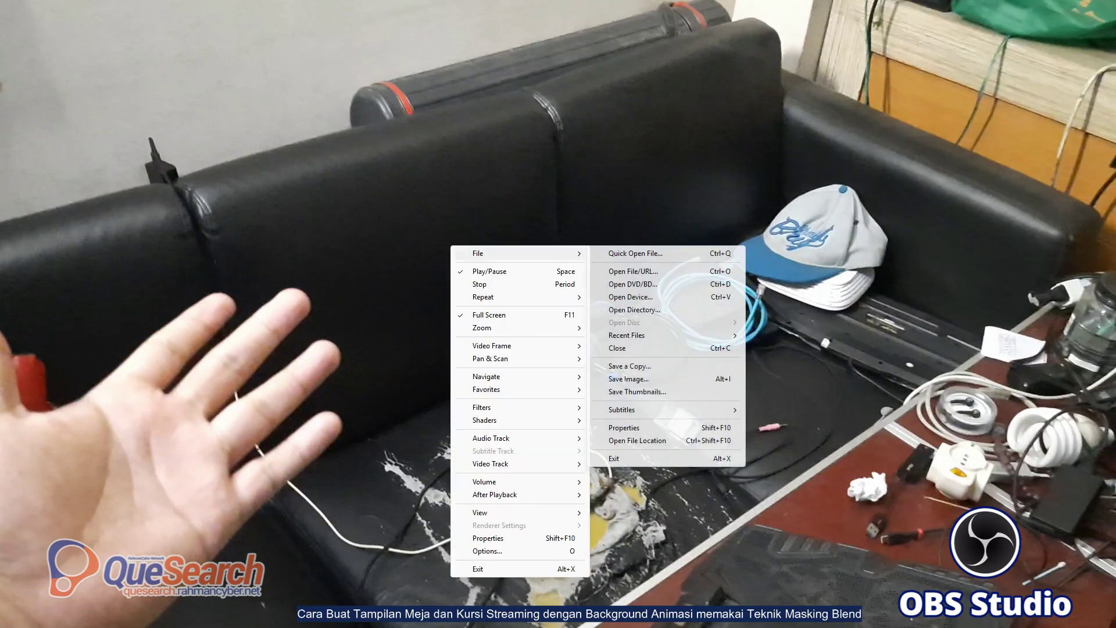
pyautogui.click(627, 378)
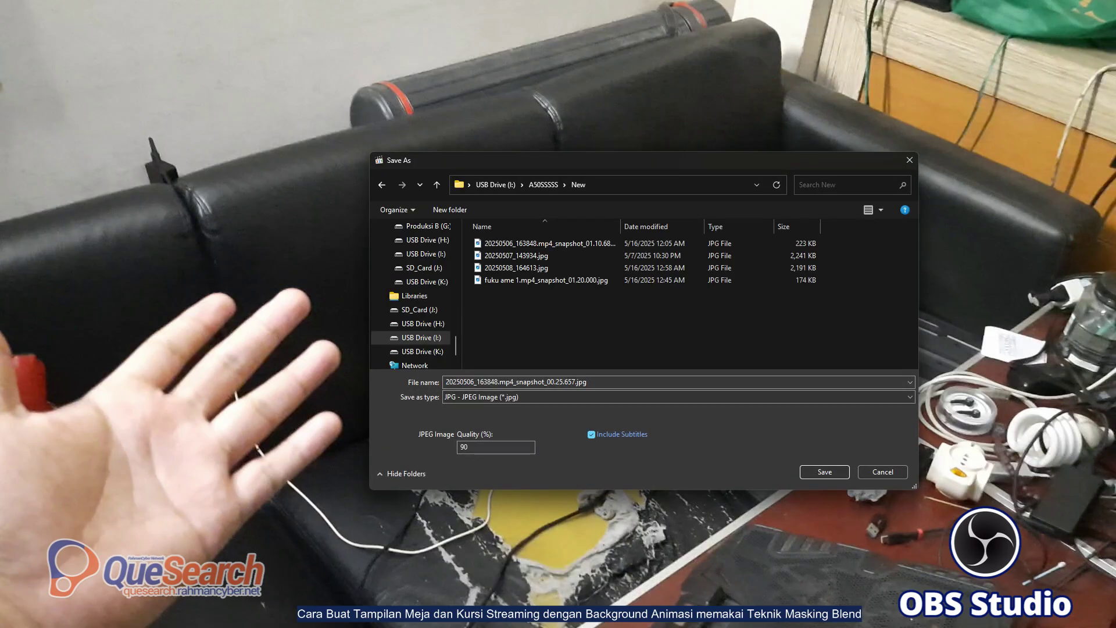
pyautogui.press('Return')
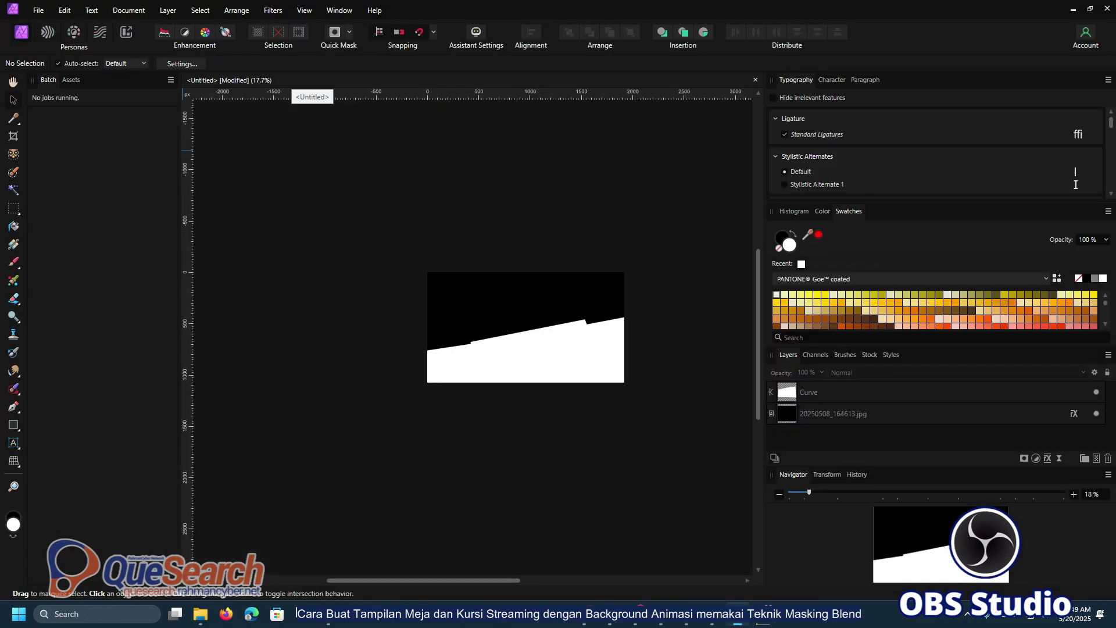
# Close the open mask document in Affinity Photo and create a new FHD 1080p document of 1920 x 1080 px.
pyautogui.click(755, 80)
pyautogui.click(547, 316)
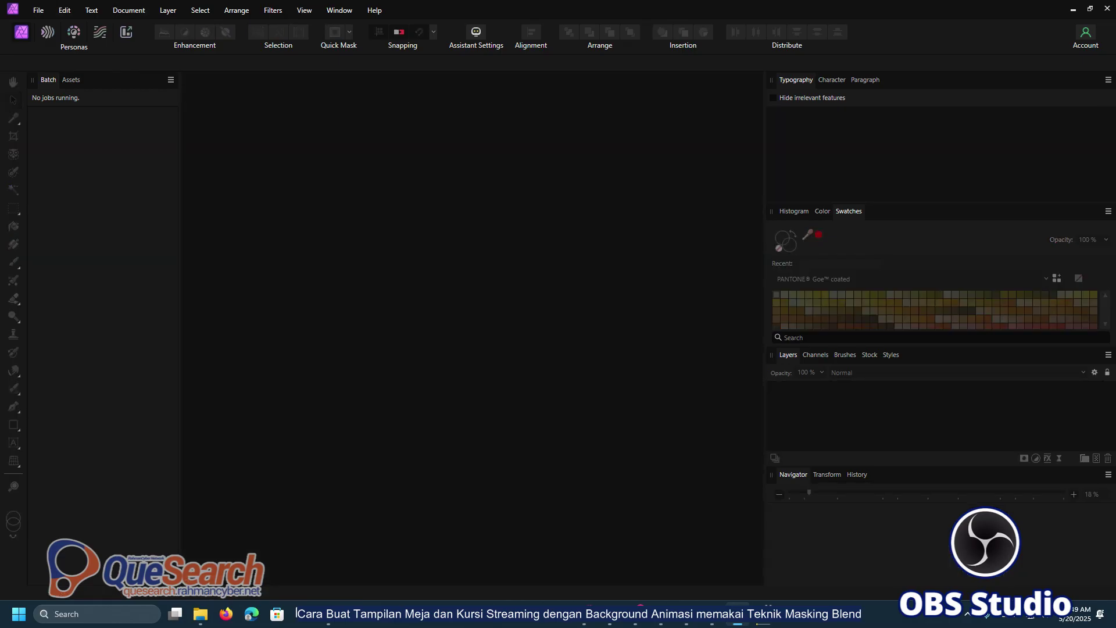
pyautogui.hotkey('ctrl', 'n')
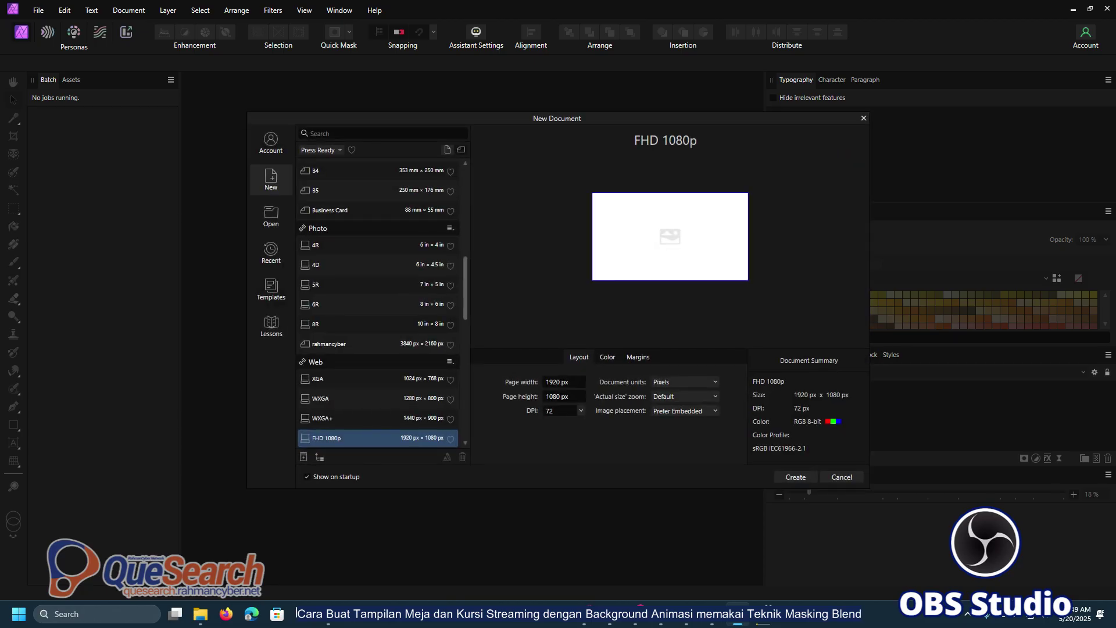
pyautogui.press('Return')
# Check the pixel dimensions of 20250506_163848.mp4_snapshot_00.25.657.jpg in its file properties in File Explorer.
pyautogui.click(200, 614)
pyautogui.click(320, 549)
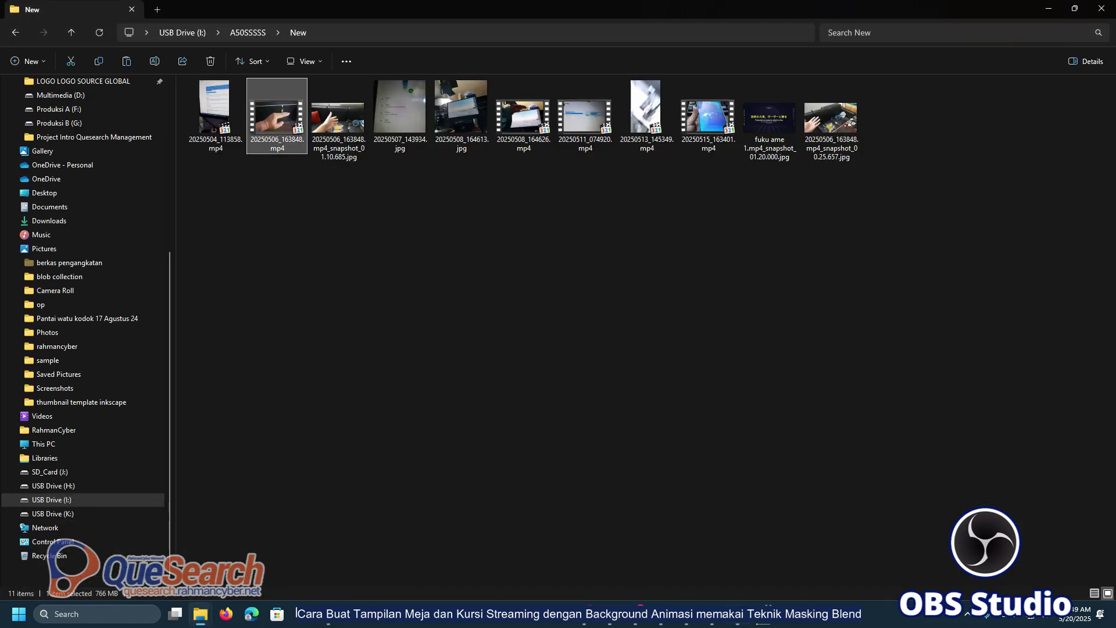
pyautogui.click(832, 119)
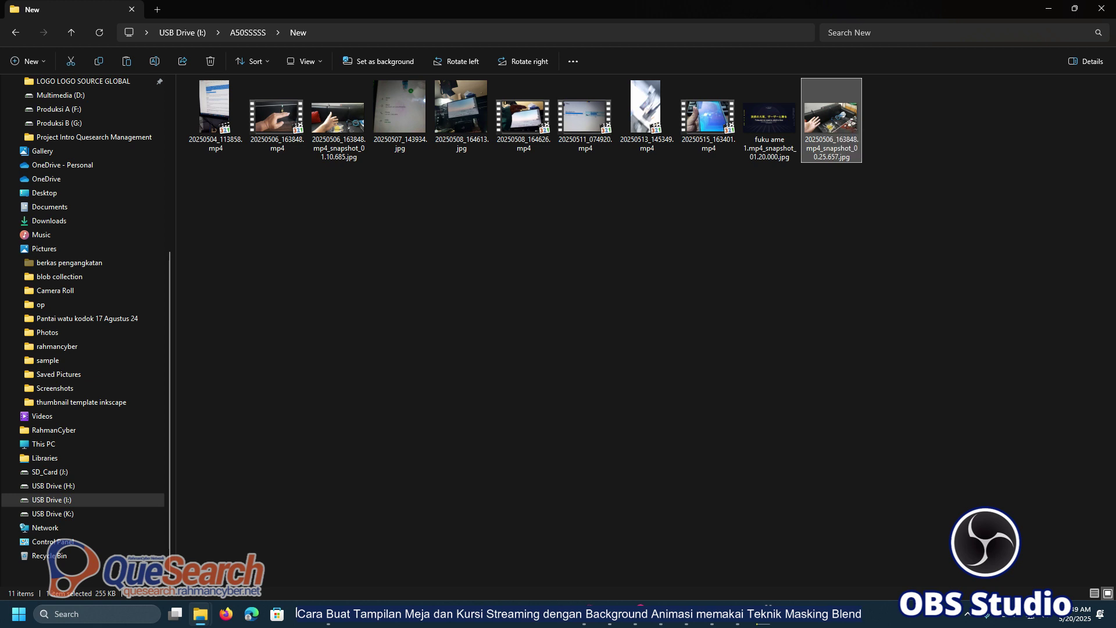
pyautogui.rightClick(830, 120)
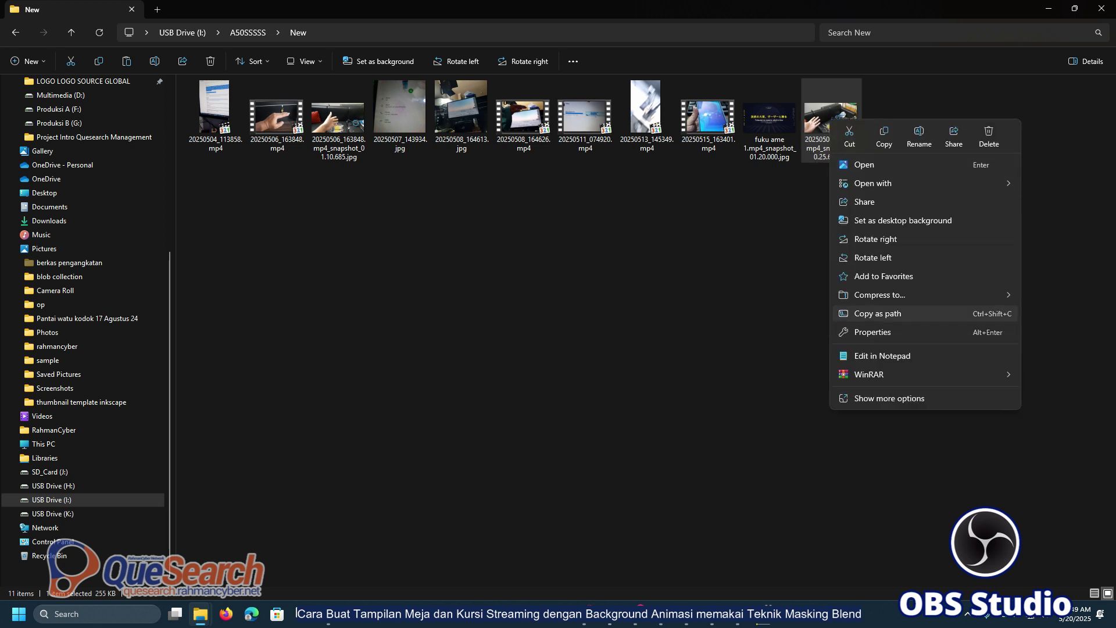
pyautogui.click(873, 332)
pyautogui.click(935, 147)
pyautogui.moveTo(989, 127); pyautogui.dragTo(798, 143)
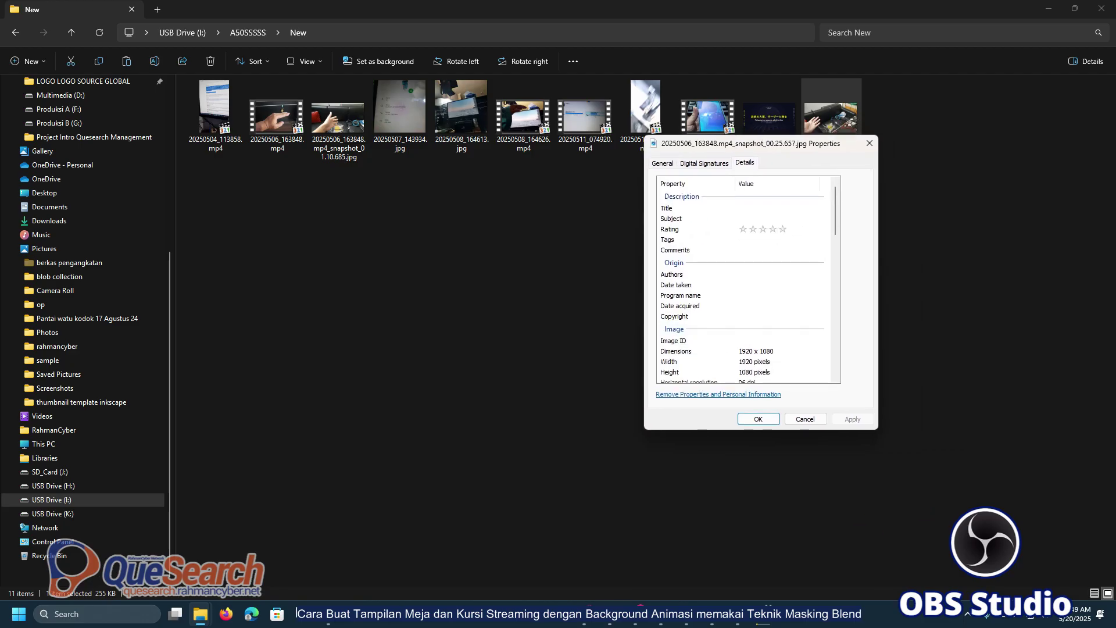
pyautogui.click(870, 143)
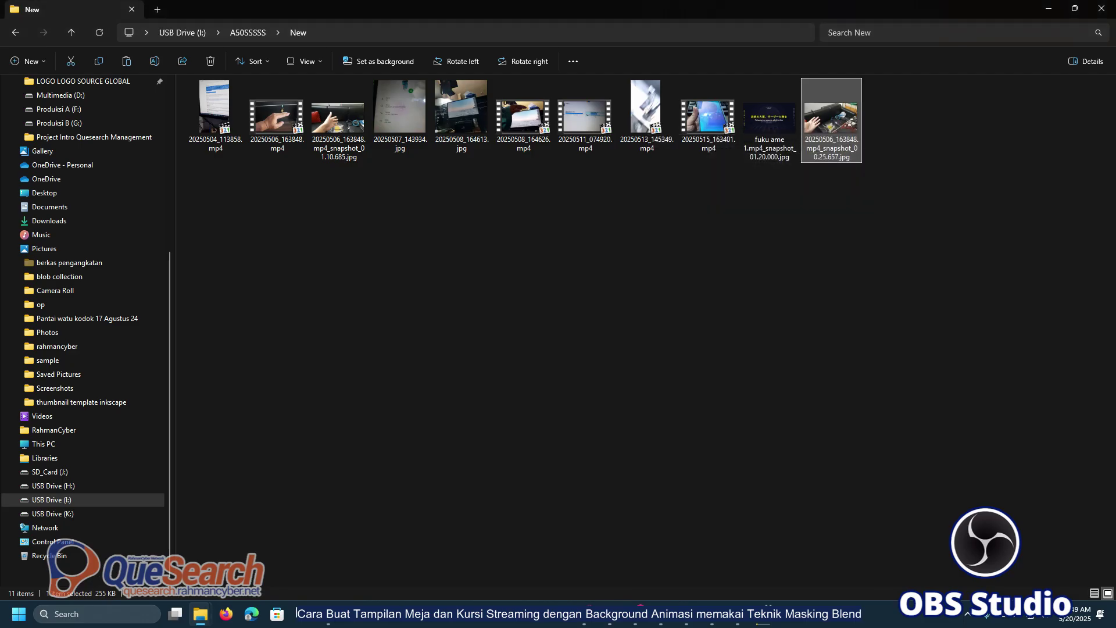
# Place the snapshot image in the new Affinity Photo document and align it to the canvas edges.
pyautogui.moveTo(831, 117); pyautogui.dragTo(485, 268)
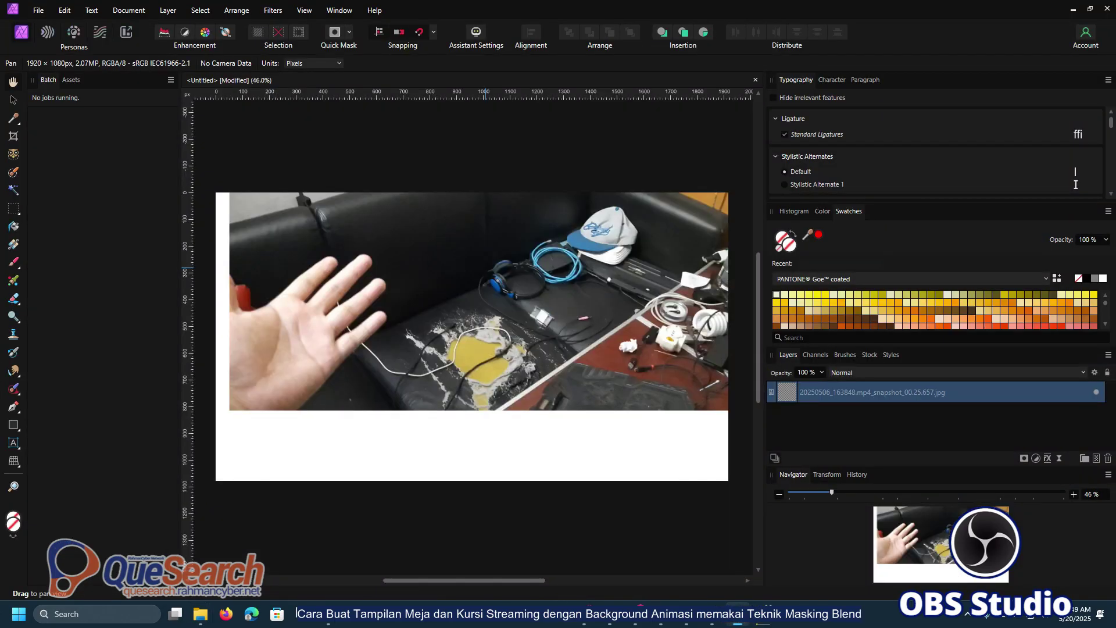
pyautogui.click(13, 99)
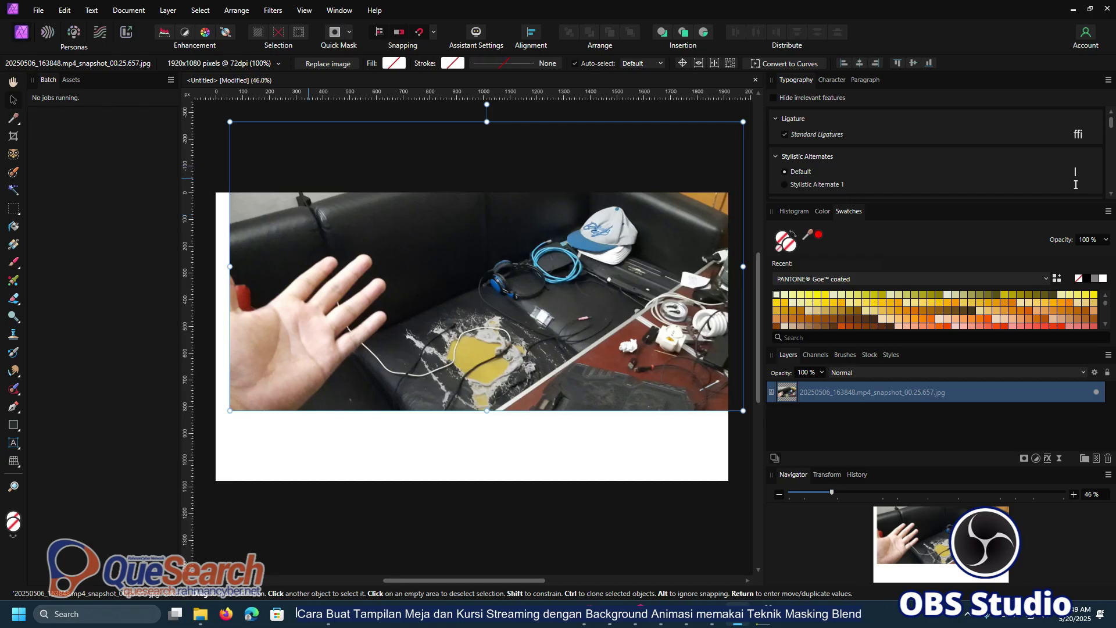
pyautogui.moveTo(486, 266); pyautogui.dragTo(473, 337)
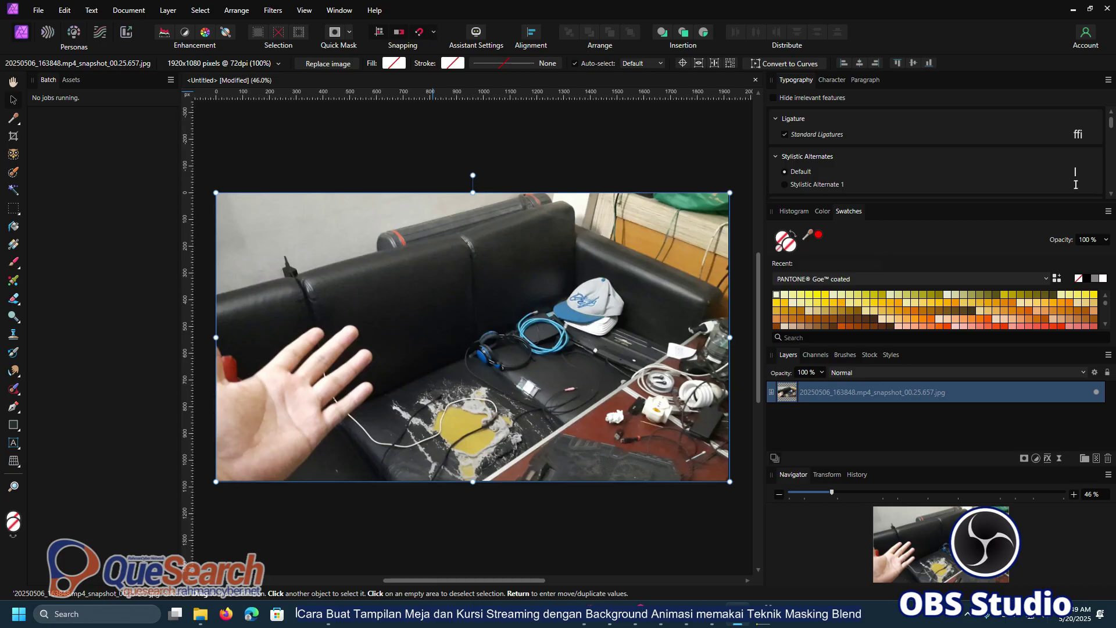
# Review the snapping options that let the photo align to the spread, guides and bounding boxes.
pyautogui.click(433, 32)
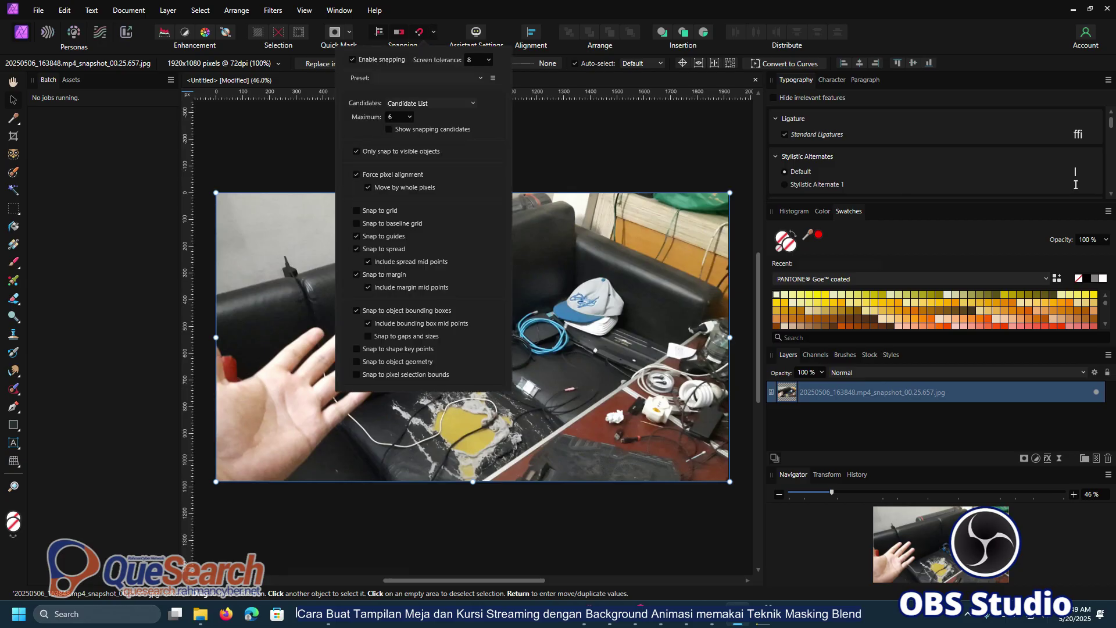
pyautogui.click(581, 142)
pyautogui.click(581, 143)
pyautogui.click(483, 314)
pyautogui.moveTo(483, 314)
pyautogui.mouseDown()
pyautogui.moveTo(505, 292)
pyautogui.moveTo(503, 309)
pyautogui.moveTo(483, 313)
pyautogui.mouseUp()
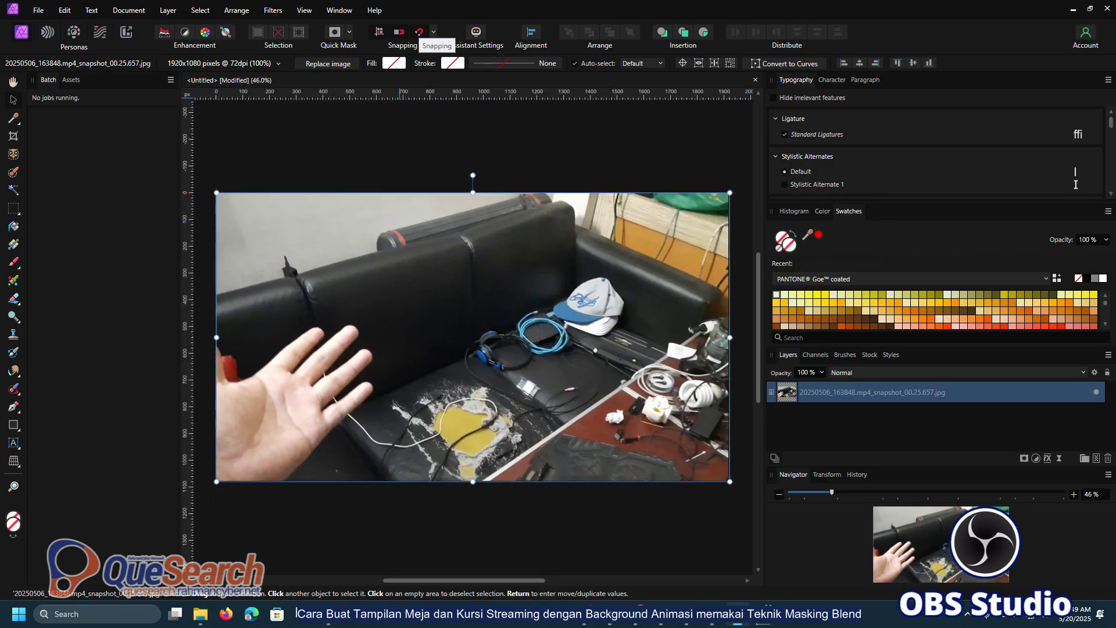
pyautogui.click(433, 32)
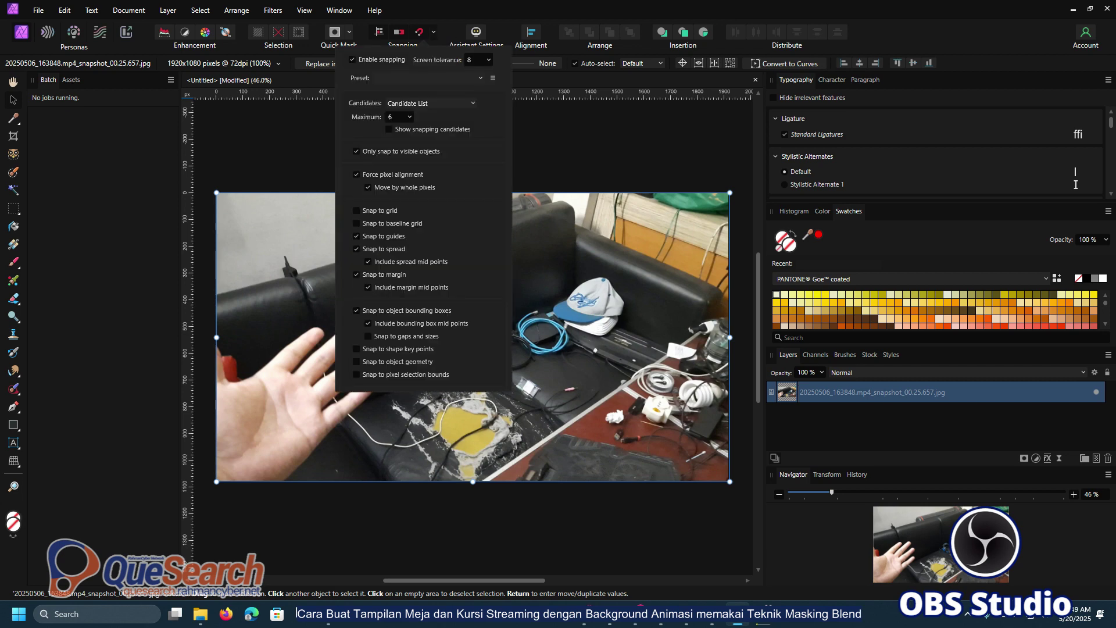
pyautogui.press('Escape')
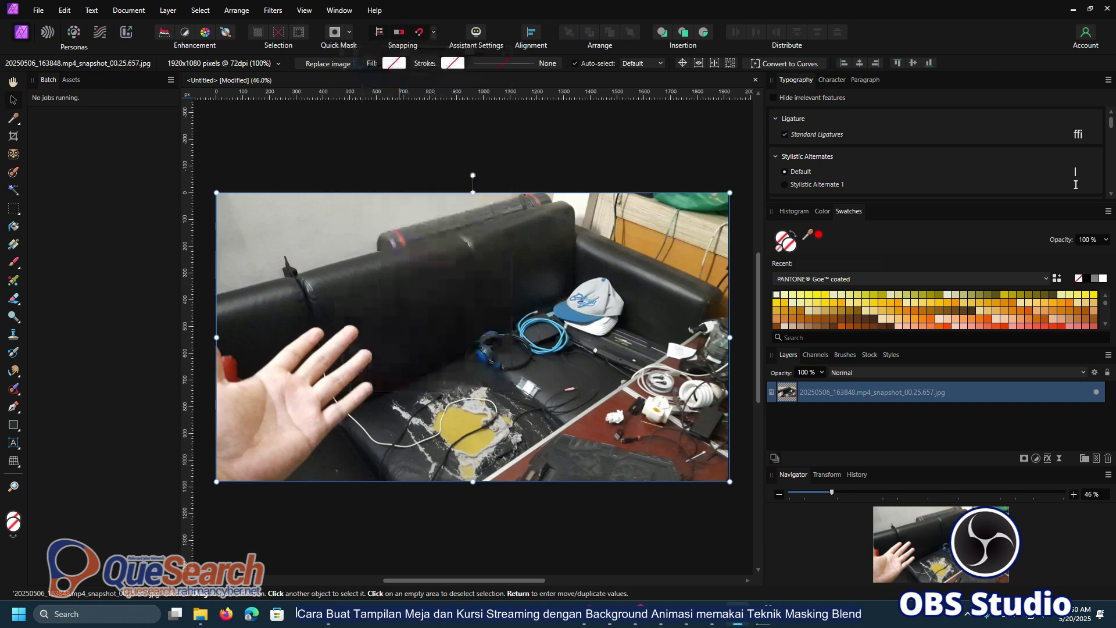
# Deselect the placed snapshot photo.
pyautogui.hotkey('ctrl', 'd')
pyautogui.hotkey('ctrl', 'a')
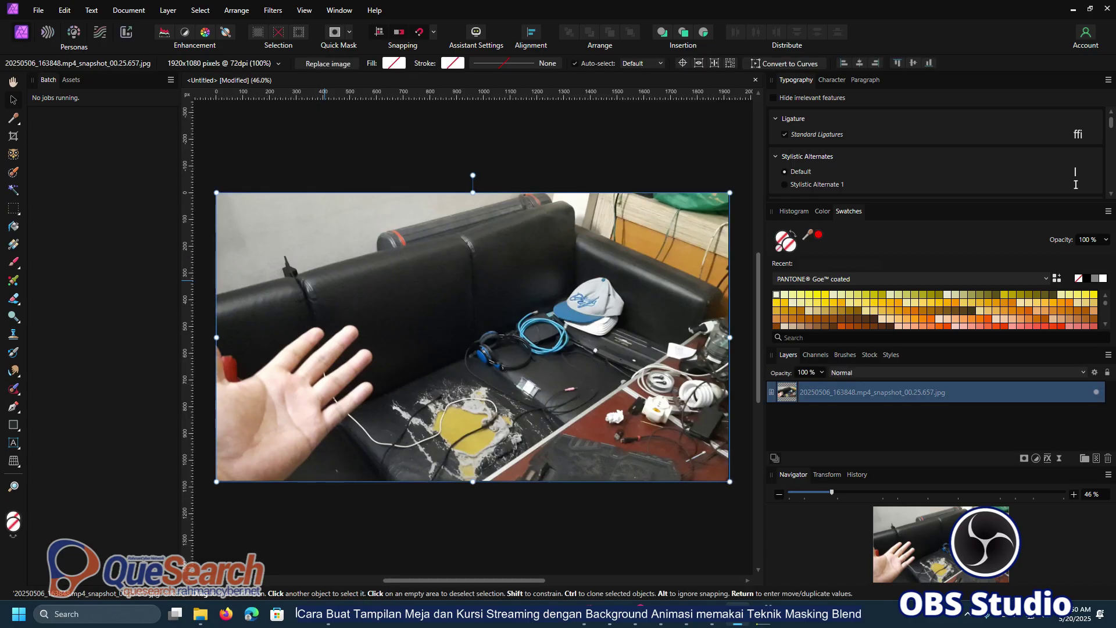
pyautogui.hotkey('ctrl', 'd')
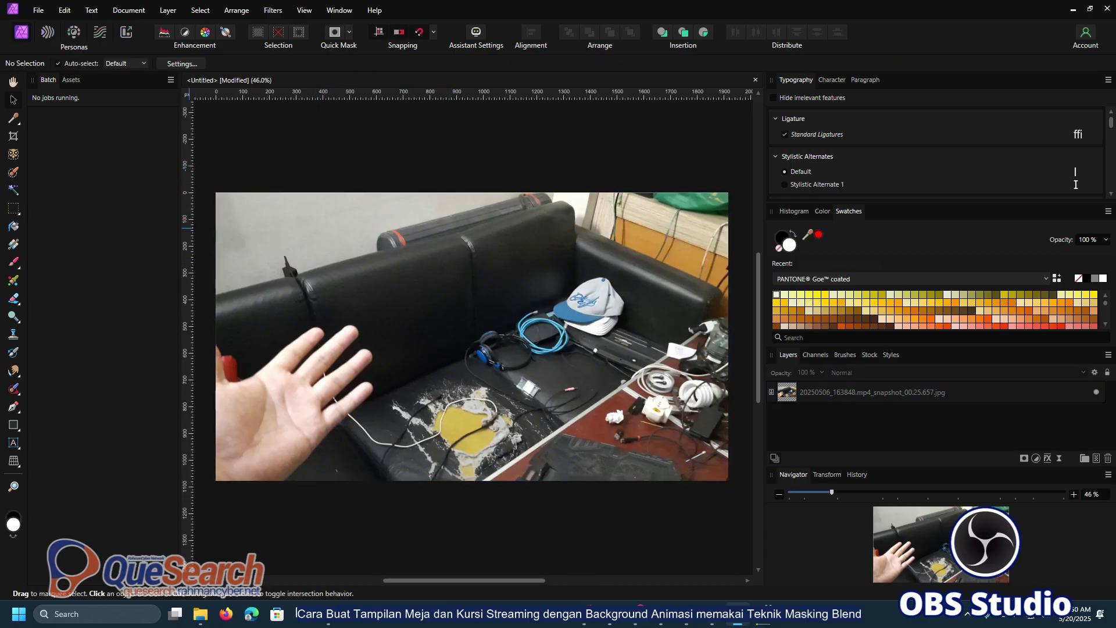
pyautogui.moveTo(419, 581); pyautogui.dragTo(396, 580)
pyautogui.scroll(-3, 468, 326)
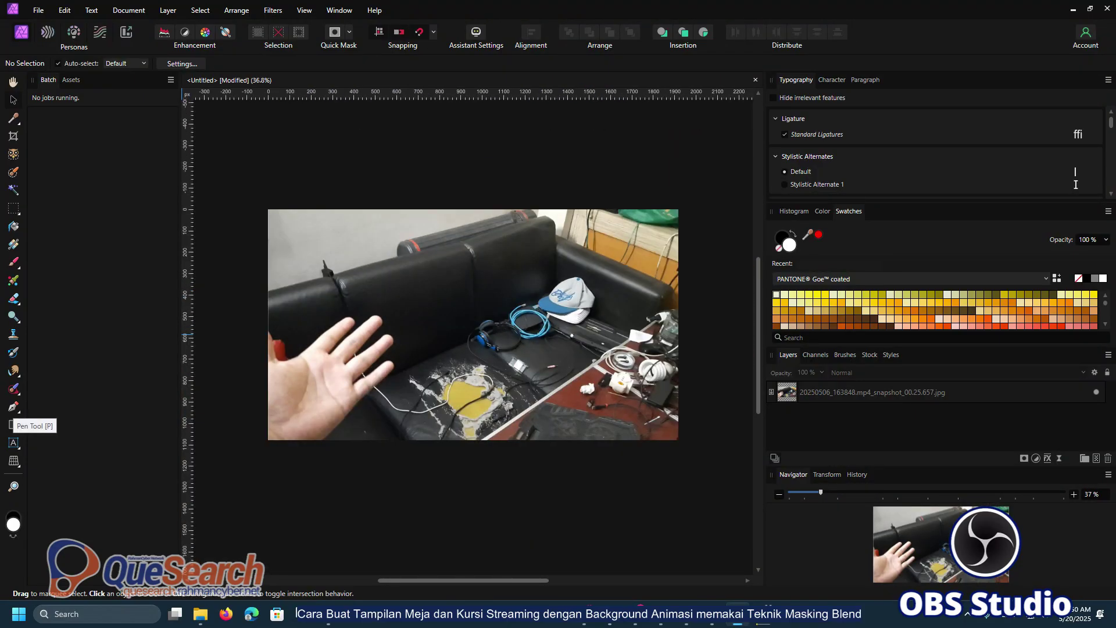
# Activate the Pen tool and look over the full set of tools offered for customizing the tools panel.
pyautogui.click(13, 406)
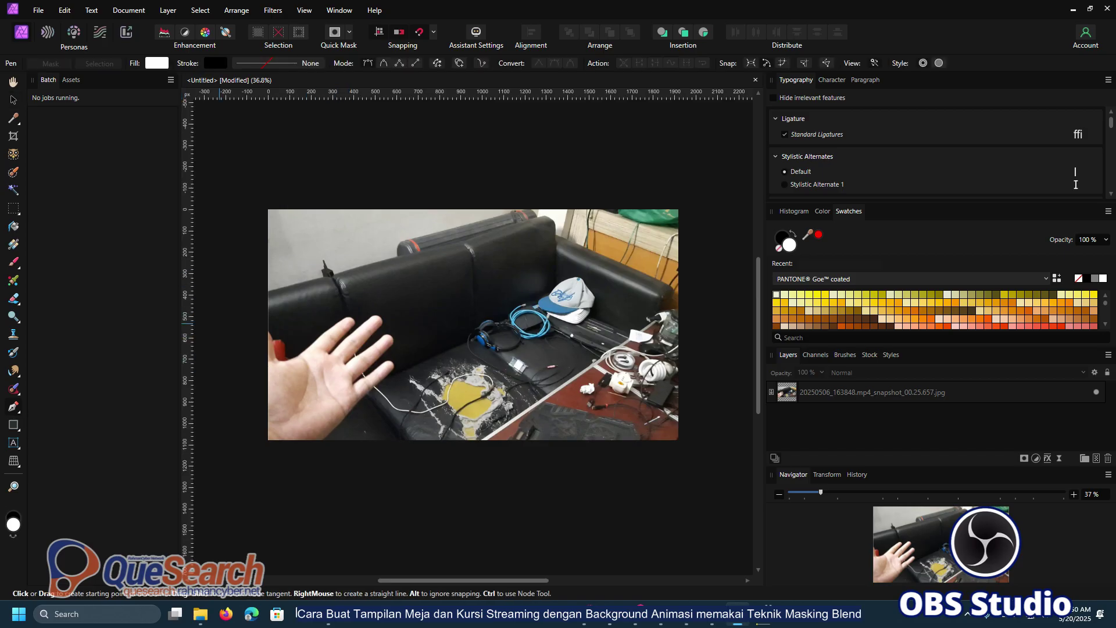
pyautogui.hotkey('alt', 'v')
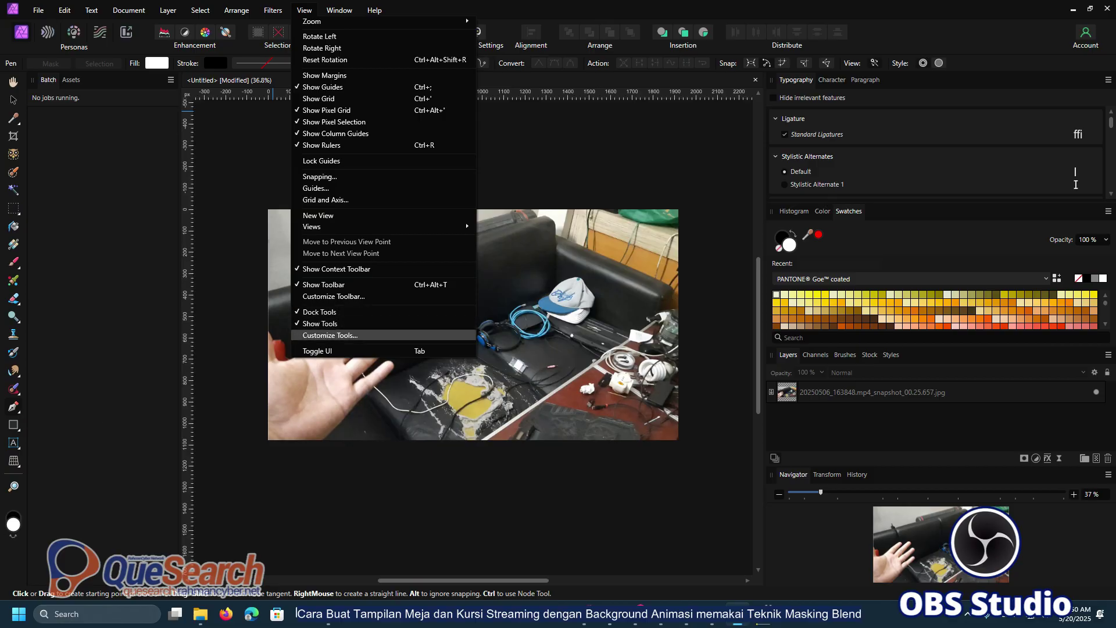
pyautogui.click(330, 336)
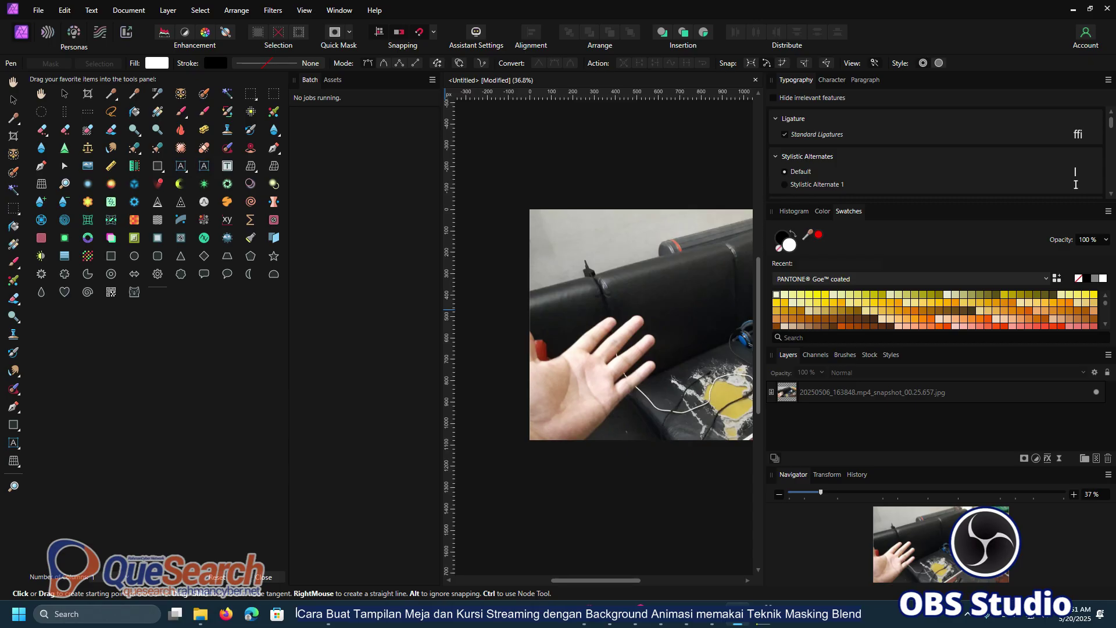
pyautogui.click(304, 10)
pyautogui.click(338, 334)
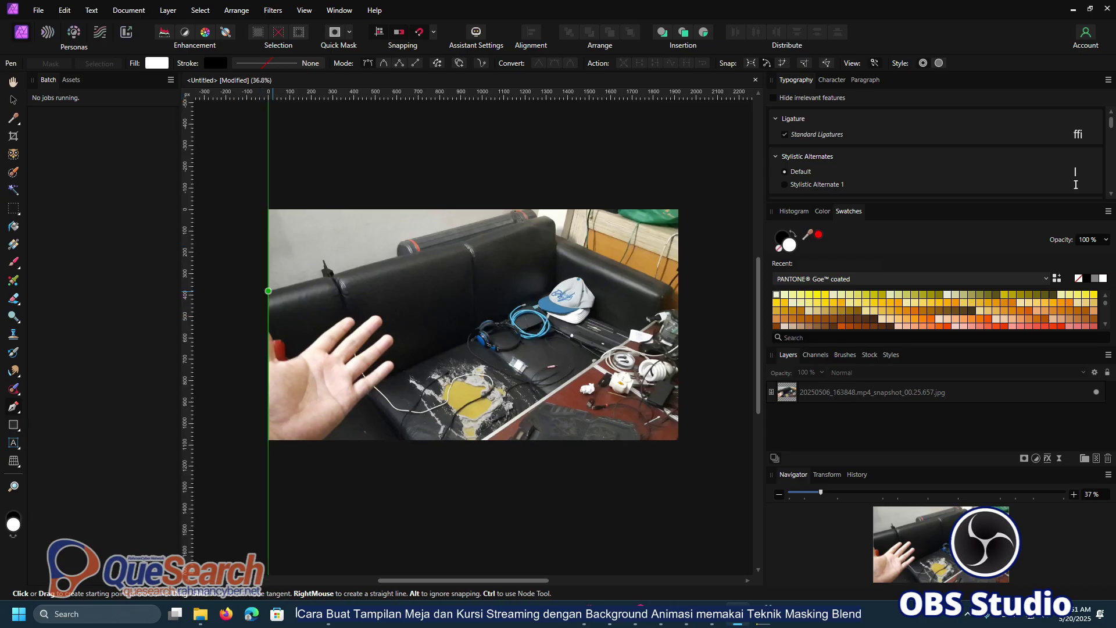
# Trace the sofa backrest's upper edge with a Pen curve, starting just outside the photo's left edge and continuing past the base of the cable plug.
pyautogui.scroll(5, 293, 294)
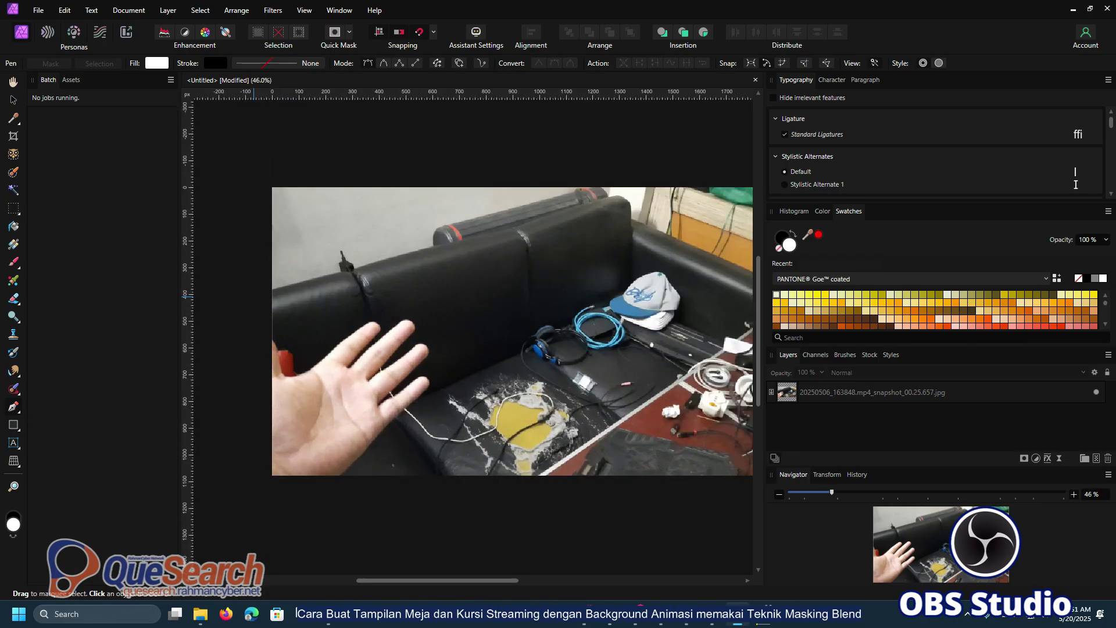
pyautogui.click(278, 285)
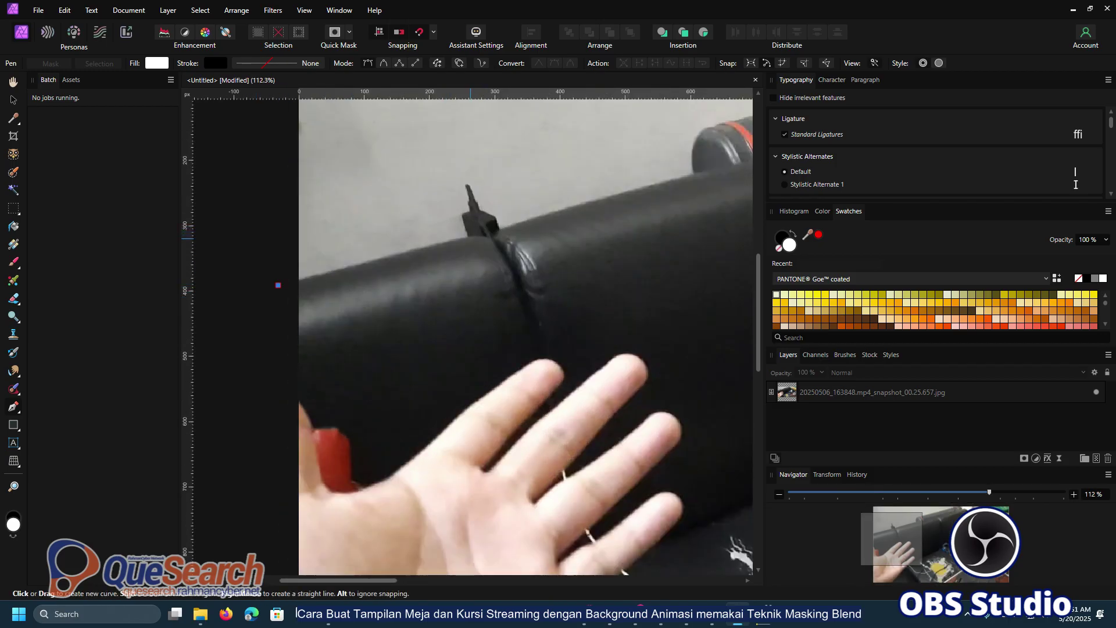
pyautogui.click(470, 236)
pyautogui.moveTo(476, 240); pyautogui.dragTo(365, 290)
pyautogui.scroll(8, 365, 283)
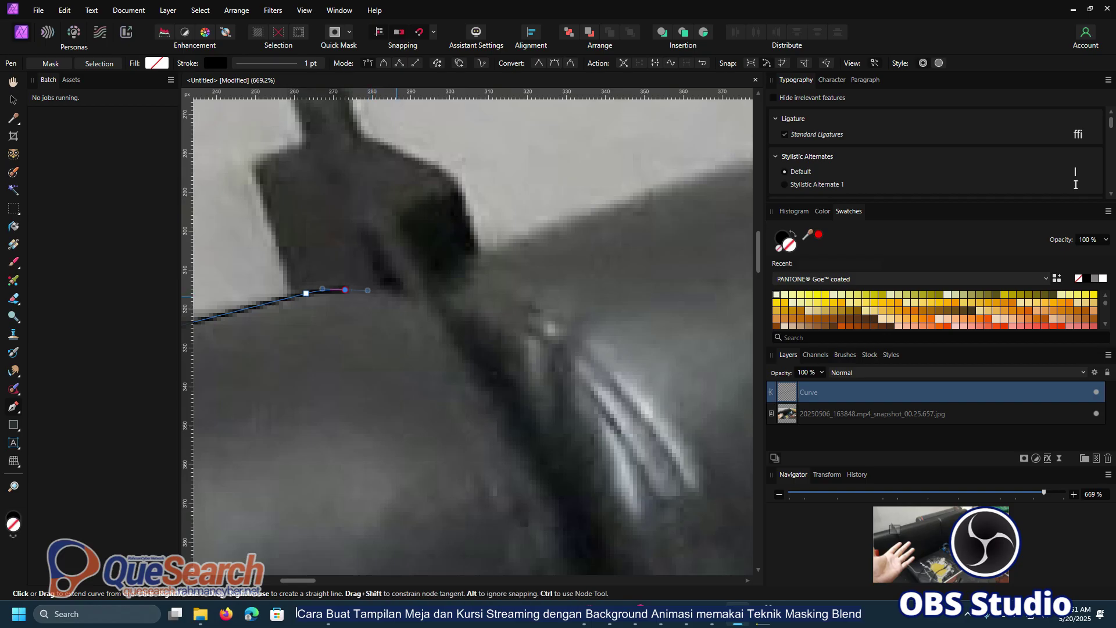
pyautogui.click(398, 297)
pyautogui.click(426, 297)
pyautogui.moveTo(453, 270); pyautogui.dragTo(466, 261)
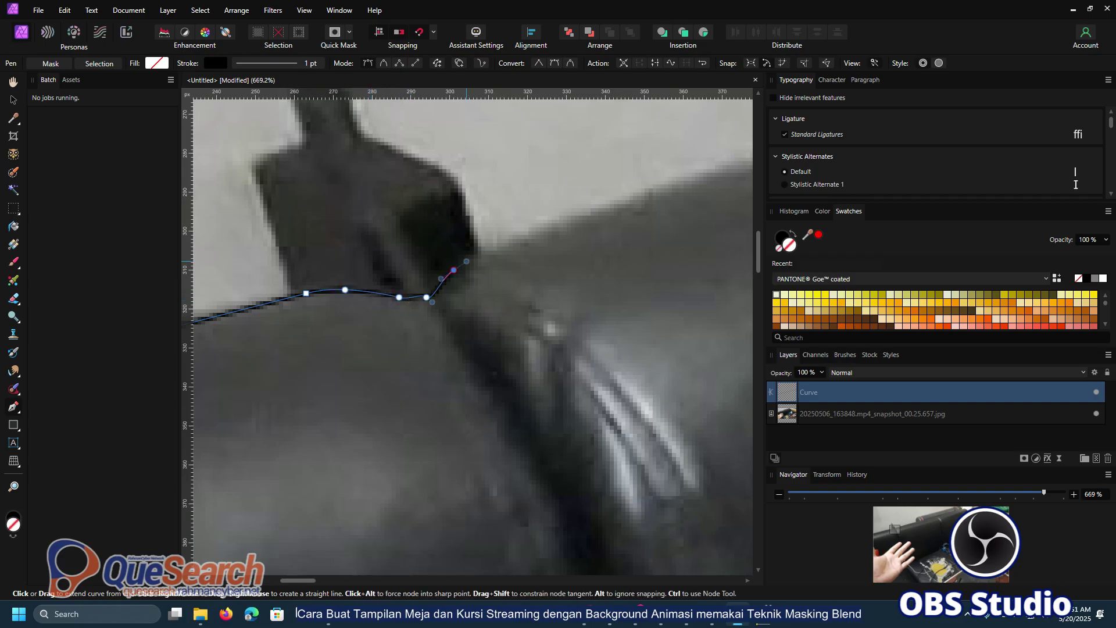
pyautogui.click(497, 246)
pyautogui.click(643, 192)
# Extend the curve along the backrest and around the rounded end of the case behind it, up to the red stripe.
pyautogui.scroll(-8, 227, 378)
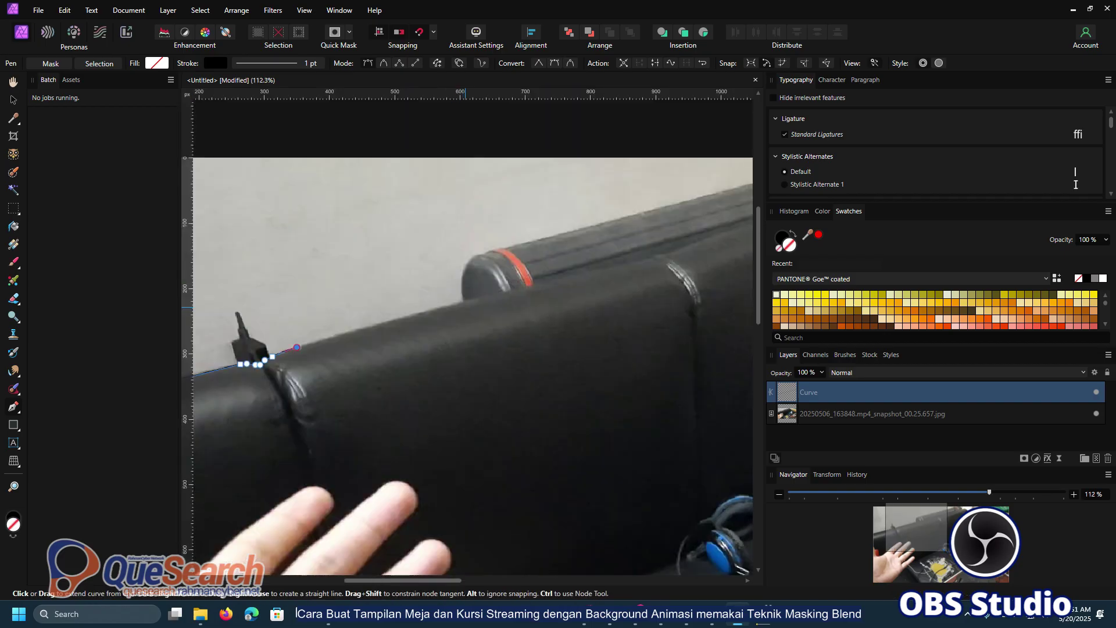
pyautogui.scroll(7, 465, 300)
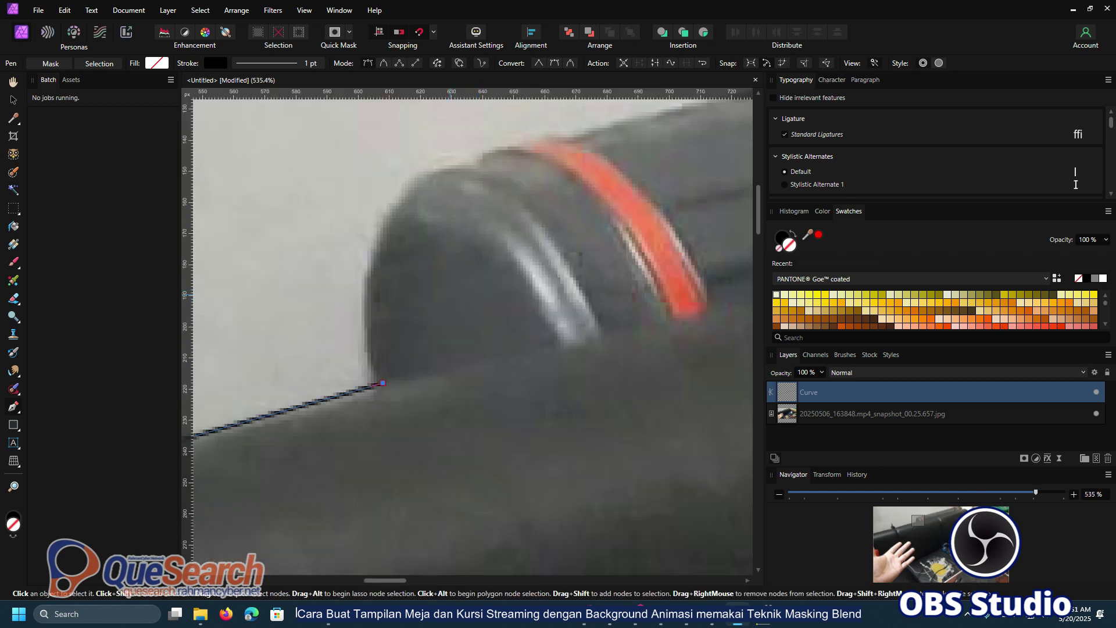
pyautogui.moveTo(366, 328); pyautogui.dragTo(361, 304)
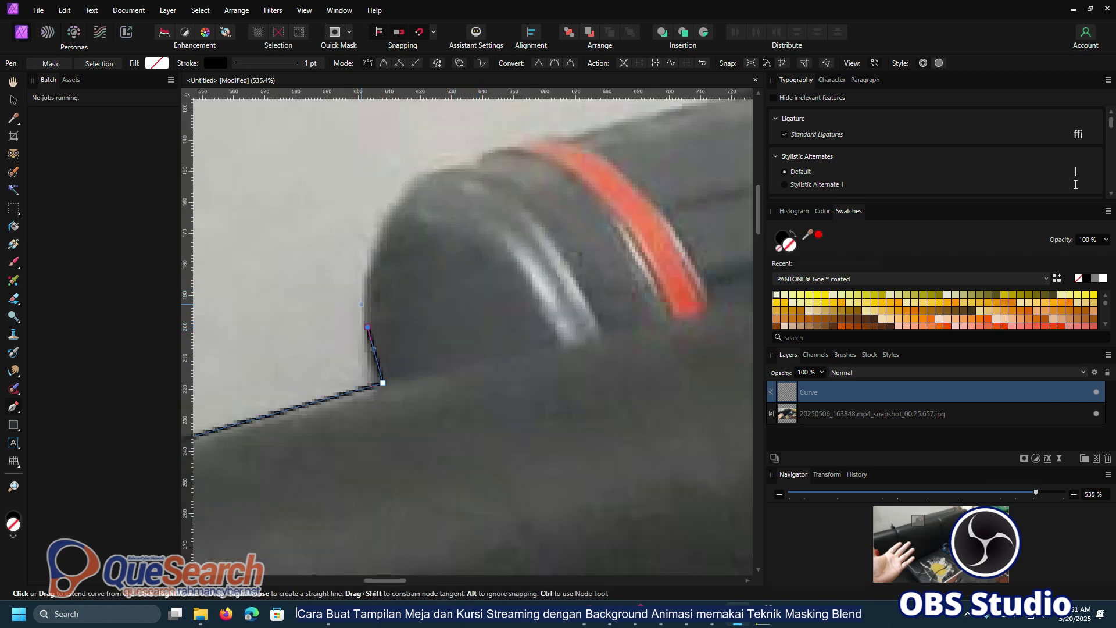
pyautogui.moveTo(370, 261); pyautogui.dragTo(375, 246)
pyautogui.moveTo(399, 193); pyautogui.dragTo(474, 157)
pyautogui.moveTo(563, 138); pyautogui.dragTo(397, 262)
pyautogui.click(397, 262)
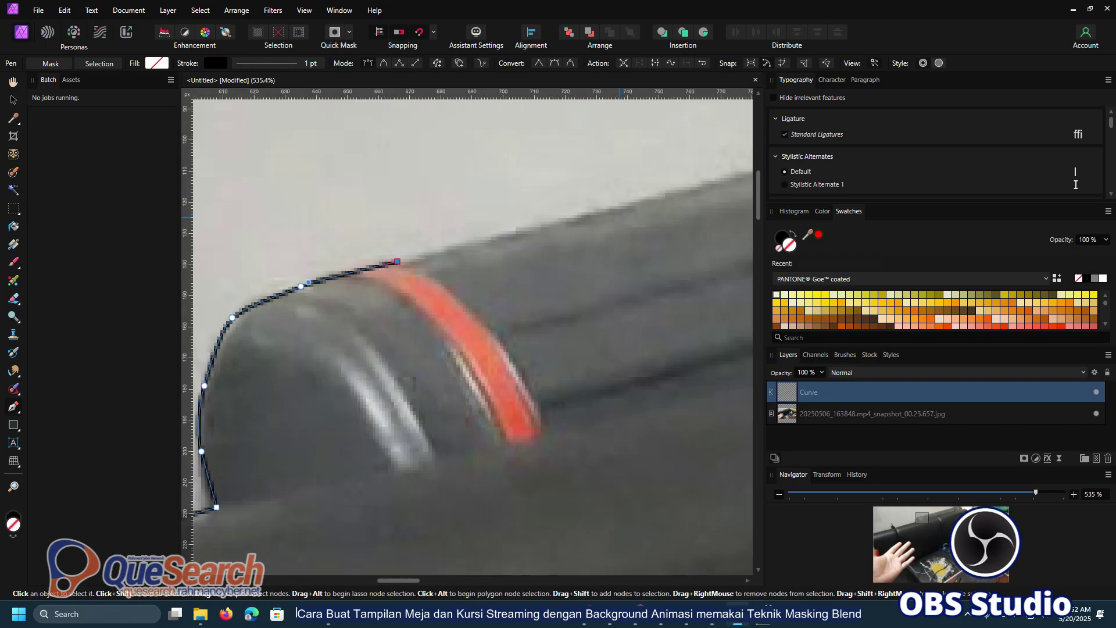
pyautogui.scroll(-5, 612, 219)
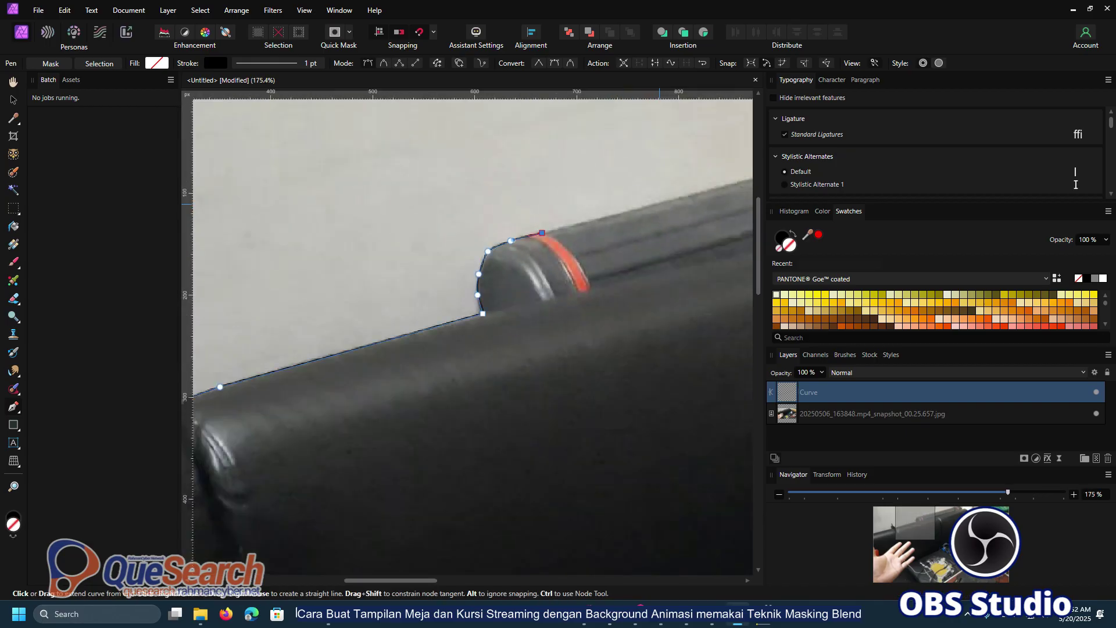
pyautogui.moveTo(667, 195); pyautogui.dragTo(567, 245)
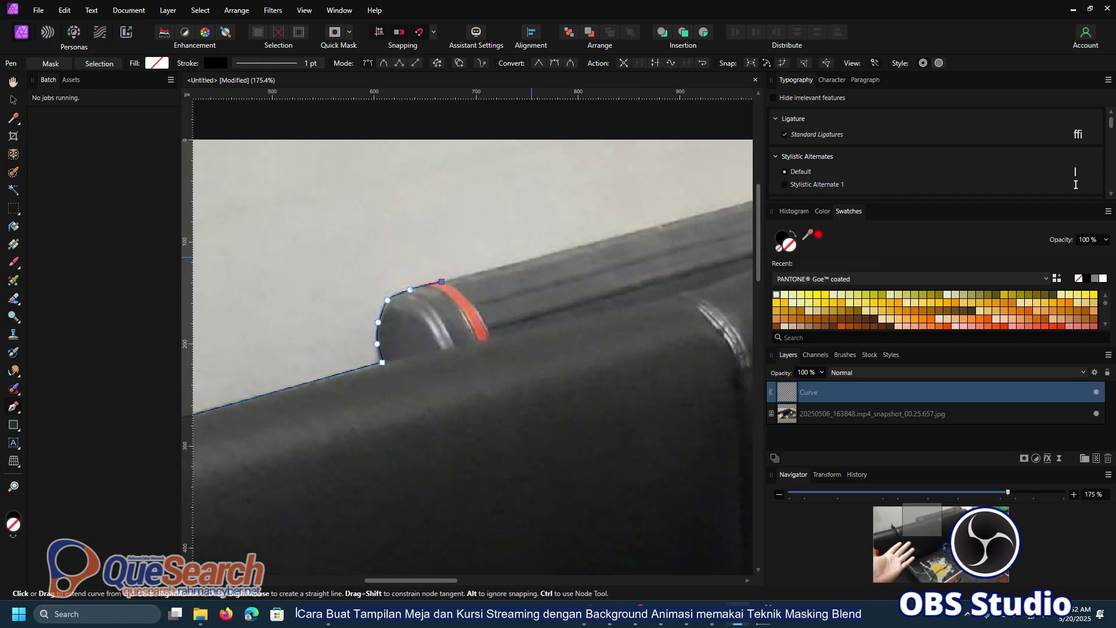
pyautogui.scroll(-1, 506, 265)
pyautogui.scroll(3, 506, 265)
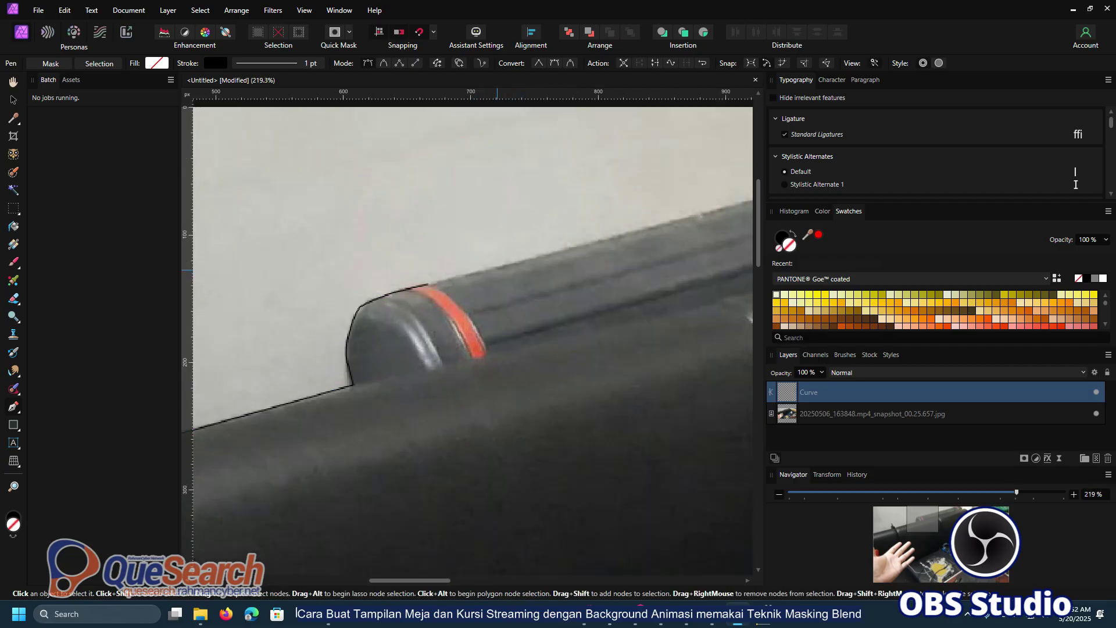
pyautogui.scroll(-2, 506, 265)
pyautogui.moveTo(510, 266); pyautogui.dragTo(552, 229)
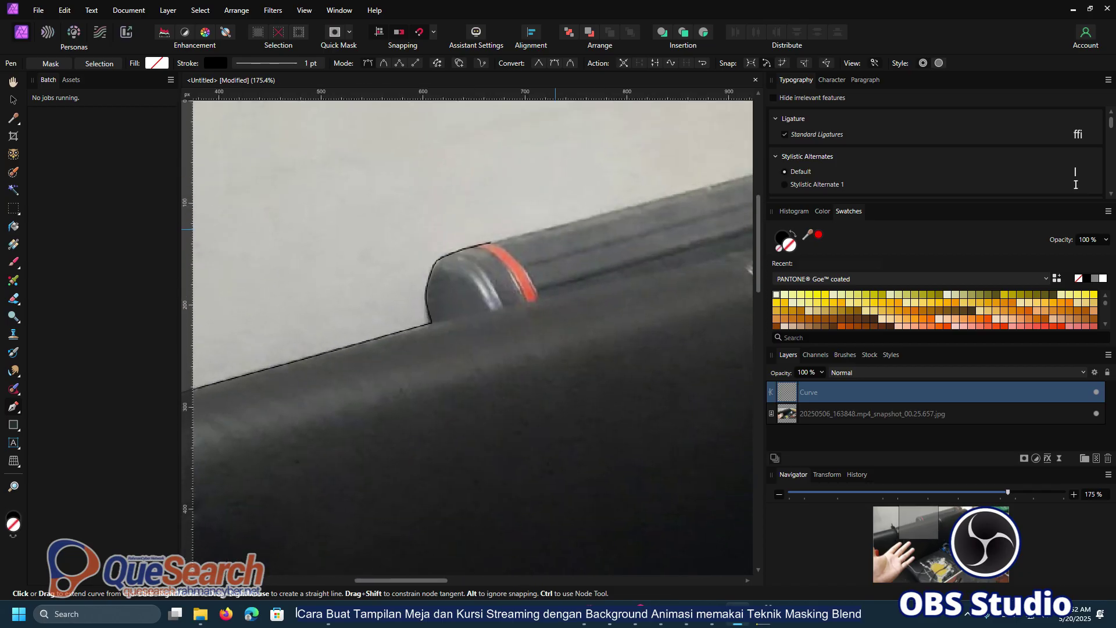
pyautogui.keyDown('ctrl'); pyautogui.scroll(4, 549, 229); pyautogui.keyUp('ctrl')
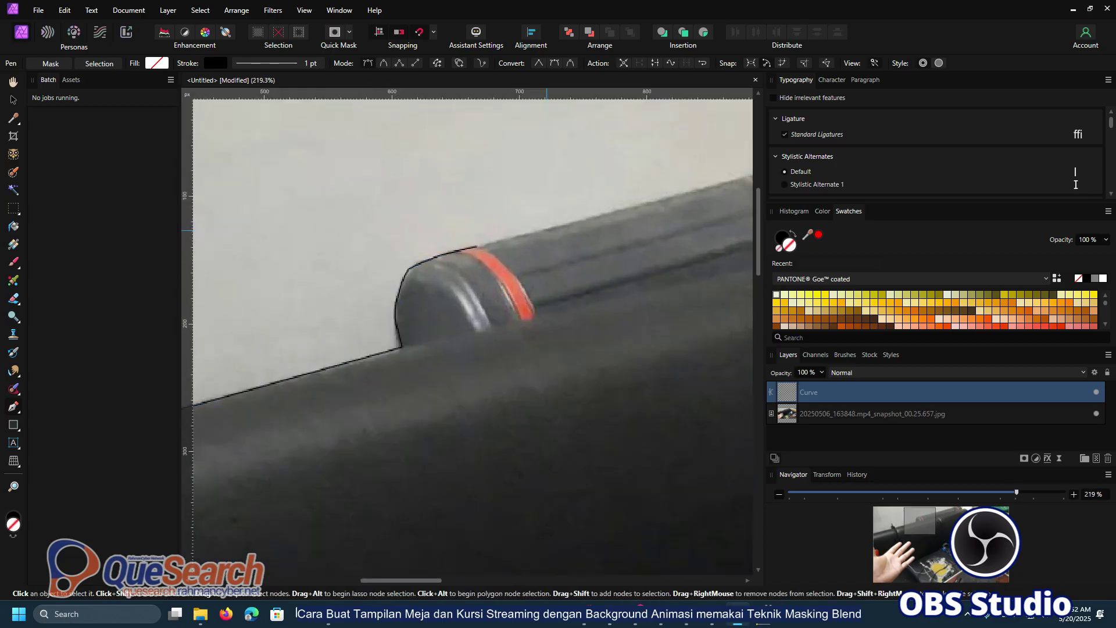
pyautogui.keyDown('ctrl'); pyautogui.scroll(-3, 546, 231); pyautogui.keyUp('ctrl')
pyautogui.keyDown('ctrl'); pyautogui.scroll(3, 545, 231); pyautogui.keyUp('ctrl')
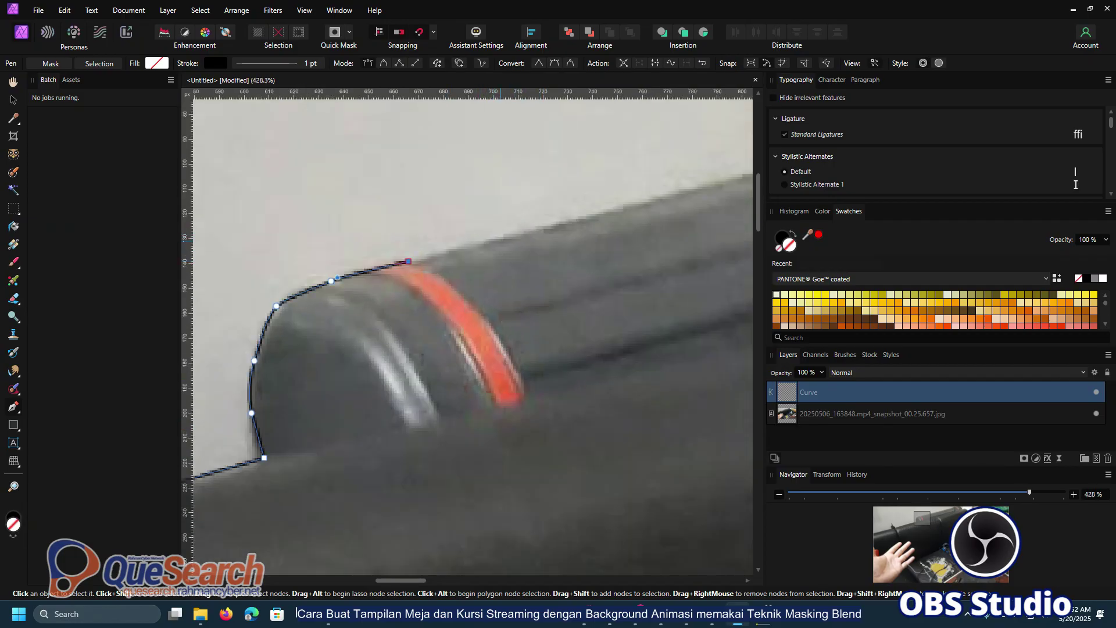
pyautogui.moveTo(515, 232); pyautogui.dragTo(423, 274)
pyautogui.keyDown('ctrl'); pyautogui.click(612, 234); pyautogui.keyUp('ctrl')
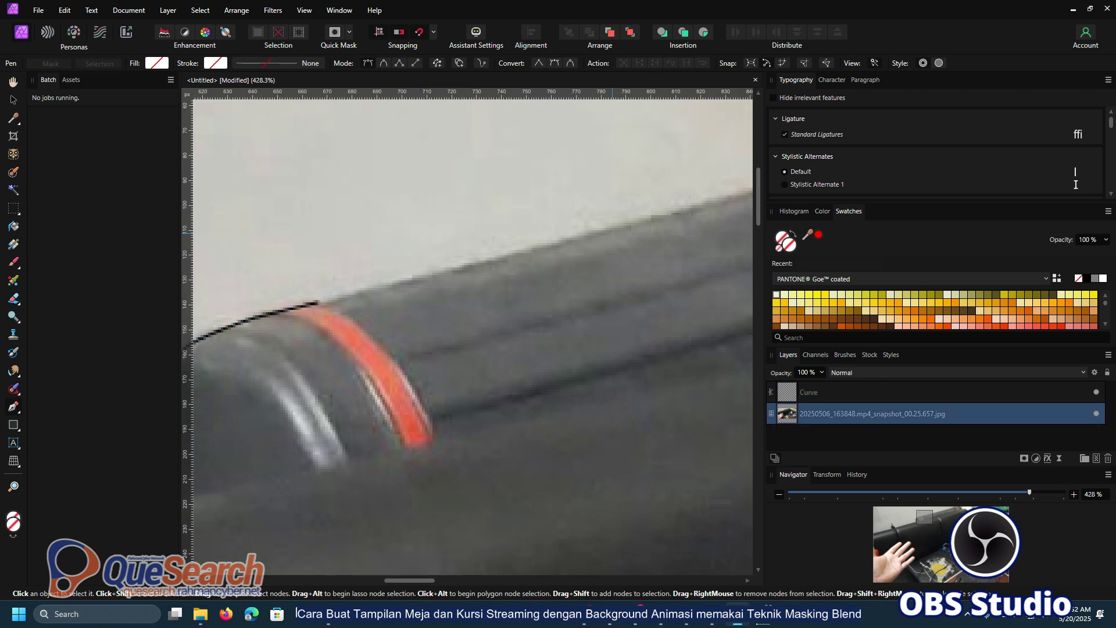
pyautogui.scroll(-10, 410, 293)
pyautogui.scroll(4, 463, 251)
pyautogui.hotkey('ctrl', 'z')
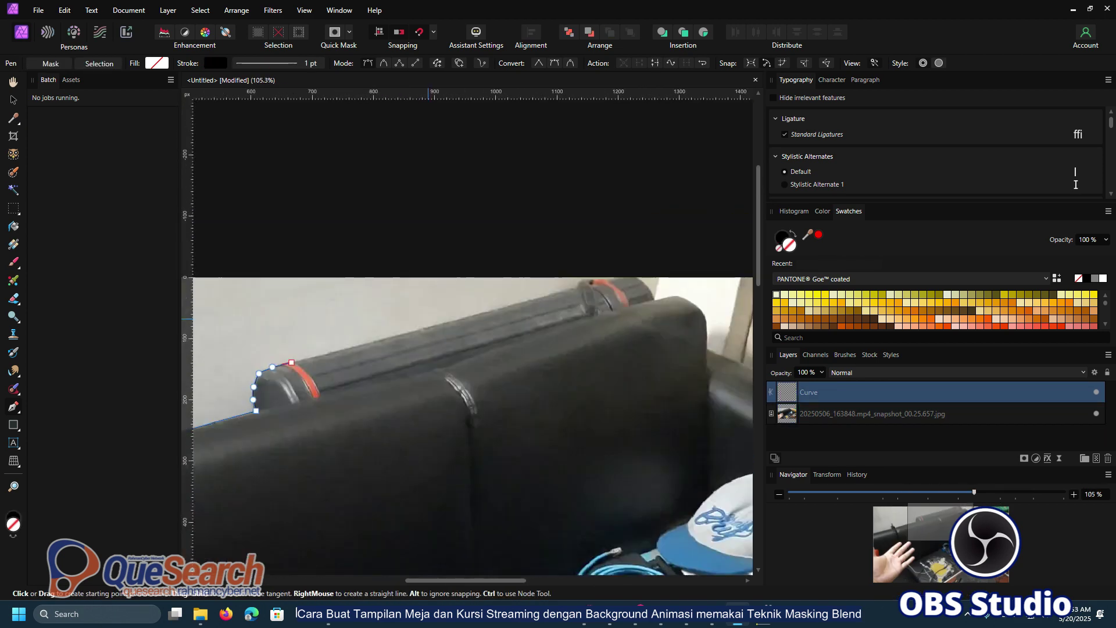
pyautogui.press('Escape')
pyautogui.scroll(-1, 486, 345)
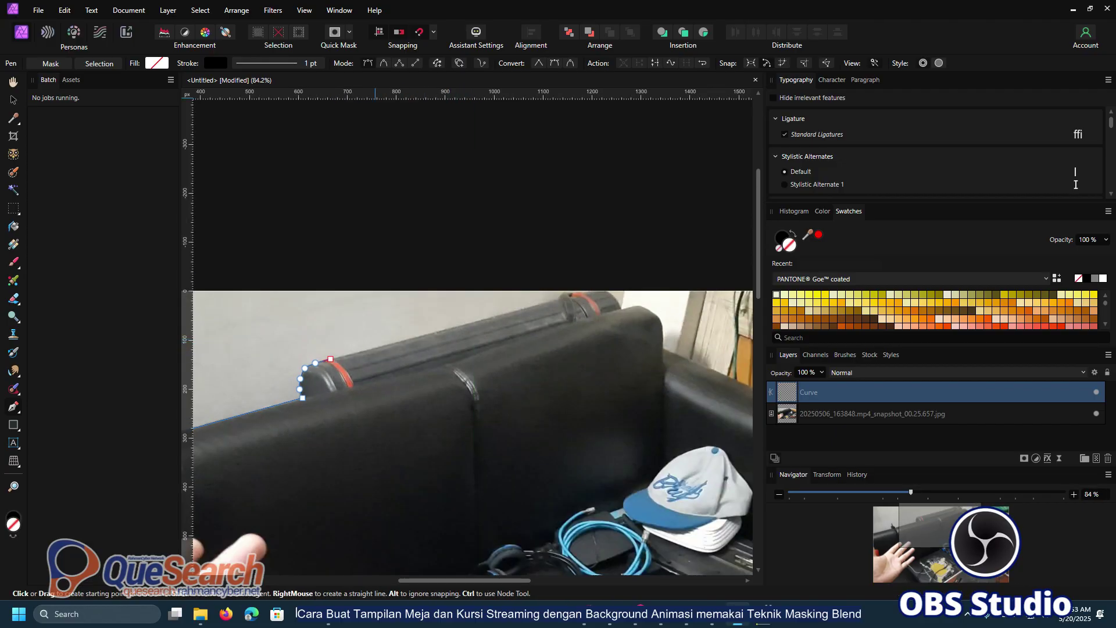
pyautogui.moveTo(434, 466); pyautogui.dragTo(548, 474)
pyautogui.moveTo(491, 355); pyautogui.dragTo(520, 353)
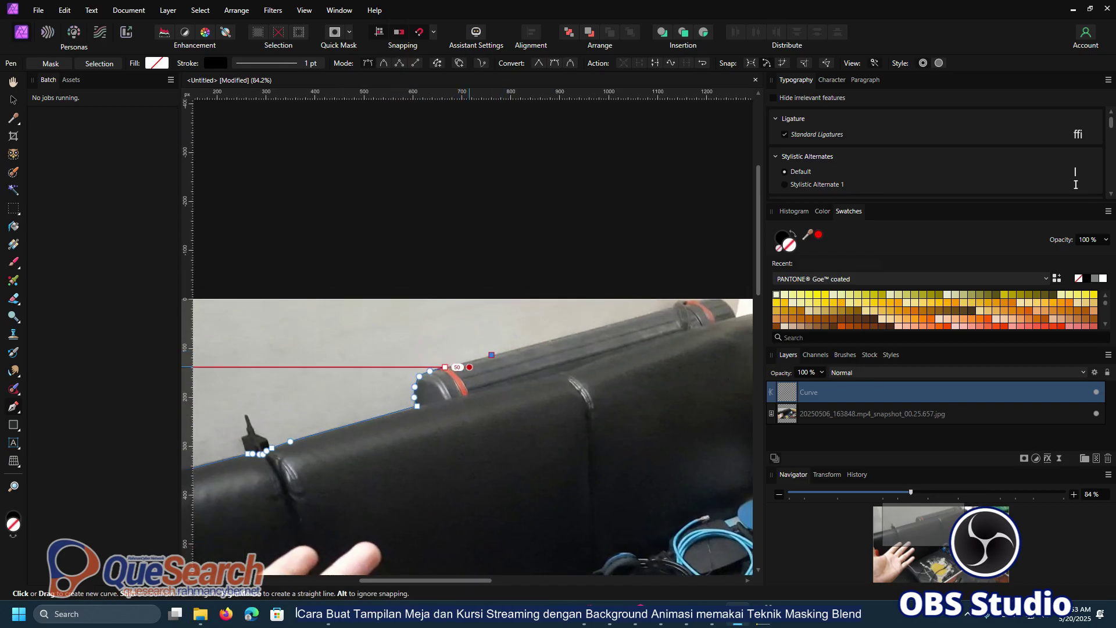
# Trace a second curve from outside the photo's right edge along the armrest, backrest corner and case, ending at the first curve's end by the red stripe.
pyautogui.scroll(-1, 532, 378)
pyautogui.moveTo(532, 378); pyautogui.dragTo(198, 404)
pyautogui.moveTo(567, 432); pyautogui.dragTo(448, 376)
pyautogui.click(594, 433)
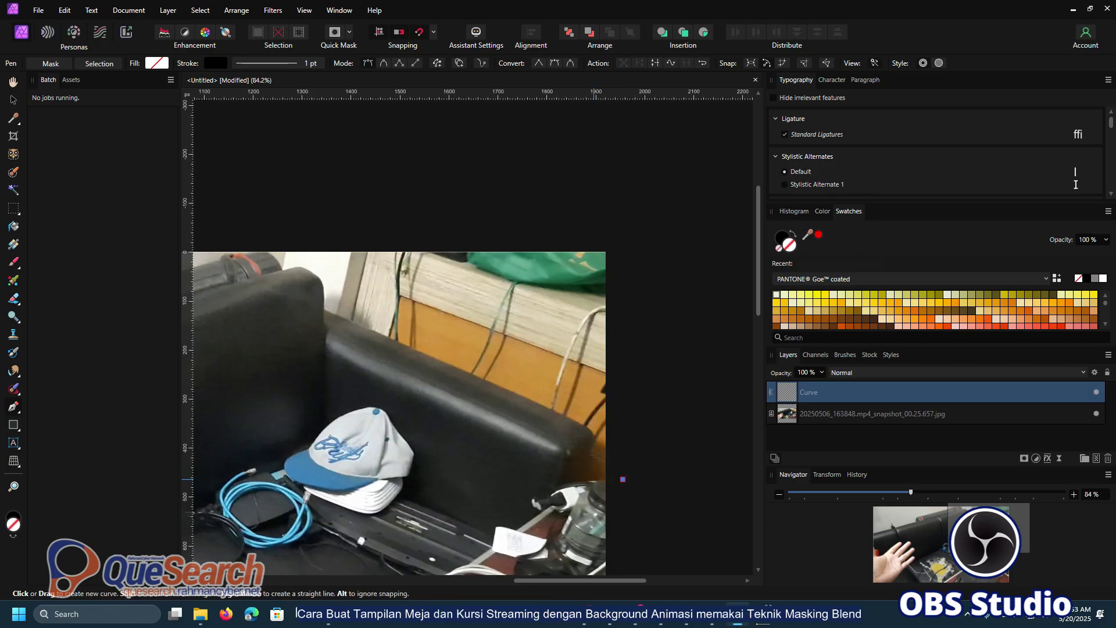
pyautogui.moveTo(589, 478); pyautogui.dragTo(623, 479)
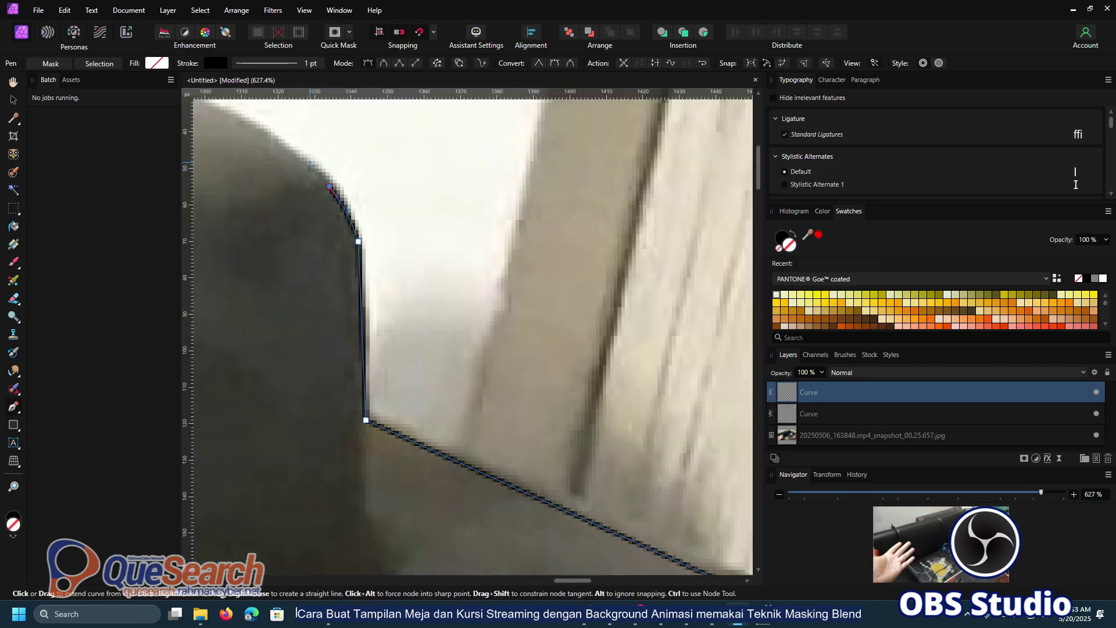
pyautogui.click(256, 122)
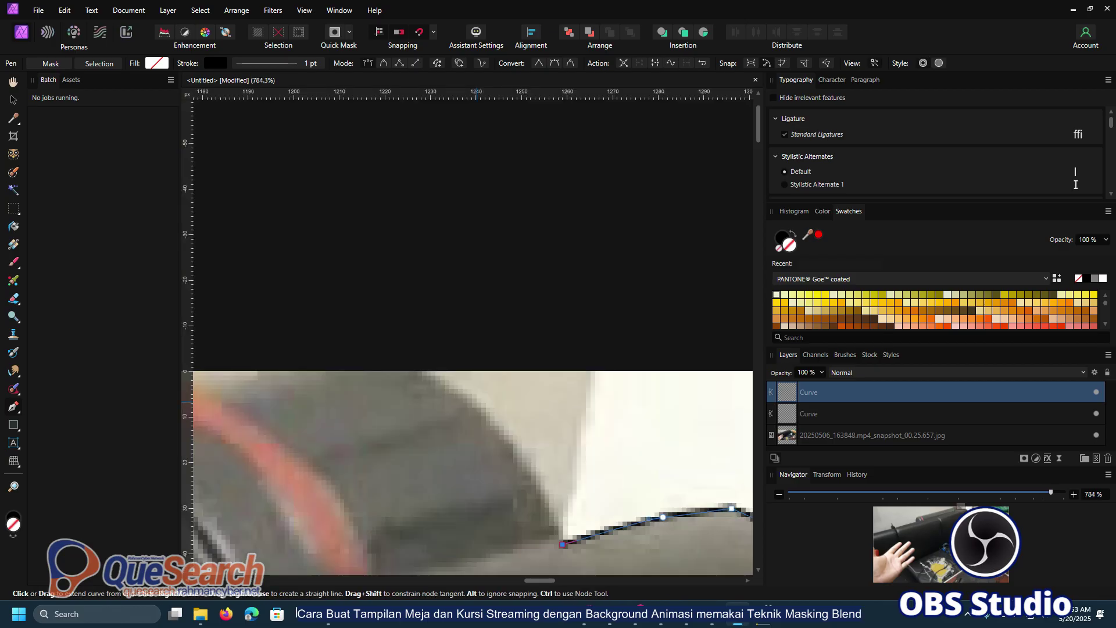
pyautogui.moveTo(475, 403); pyautogui.dragTo(453, 389)
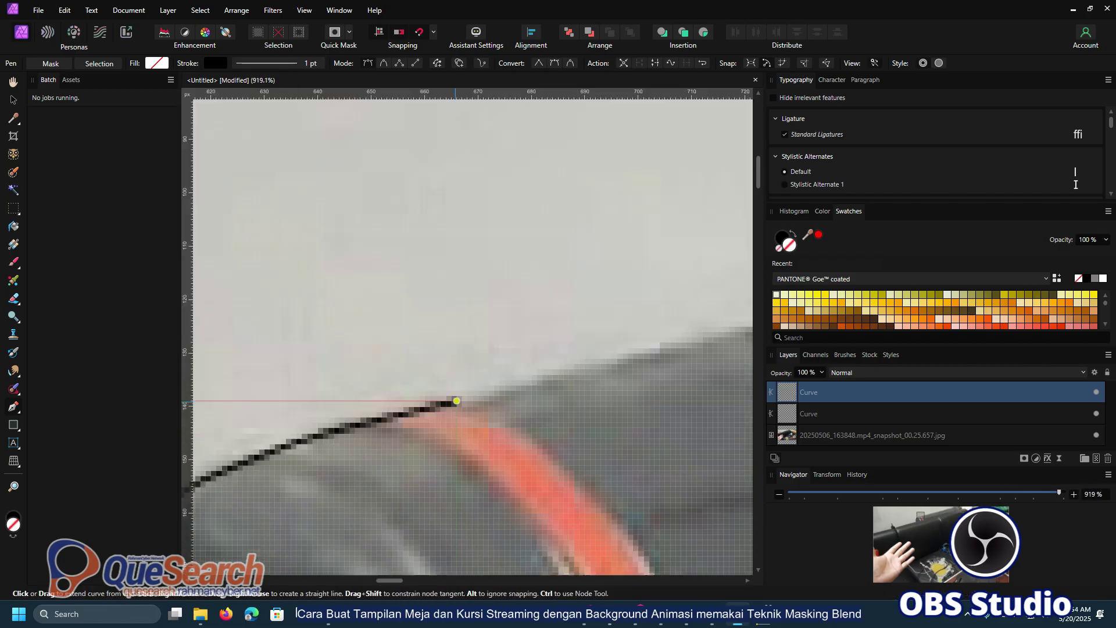
pyautogui.click(456, 400)
# Draw a third curve from the second curve's right end around below the photo and back to the sofa outline at the photo's left edge.
pyautogui.scroll(-14, 536, 326)
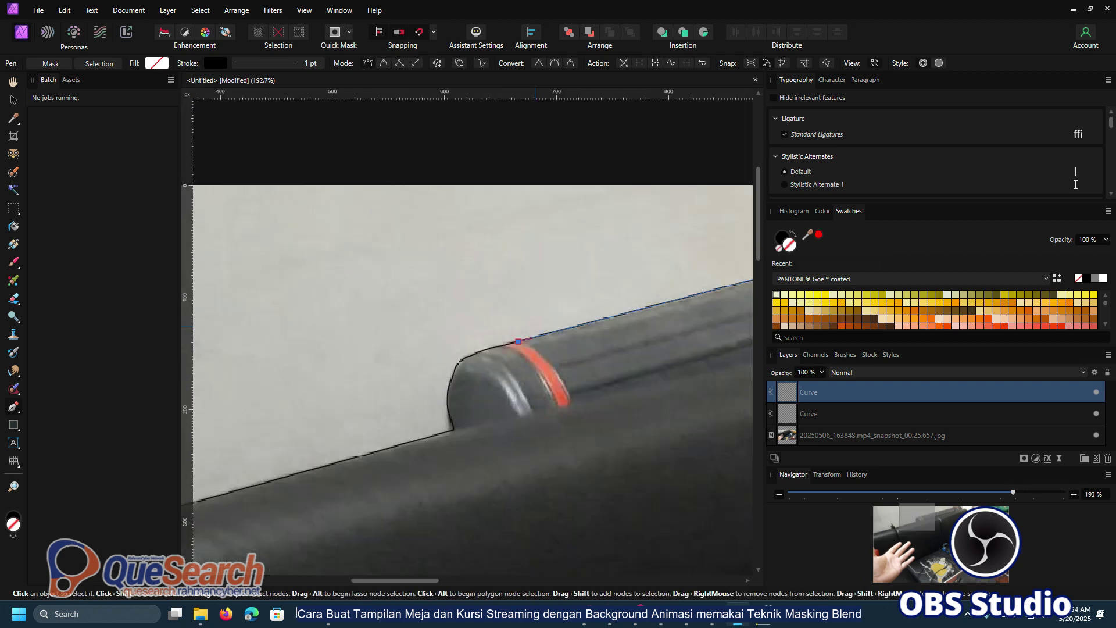
pyautogui.click(828, 413)
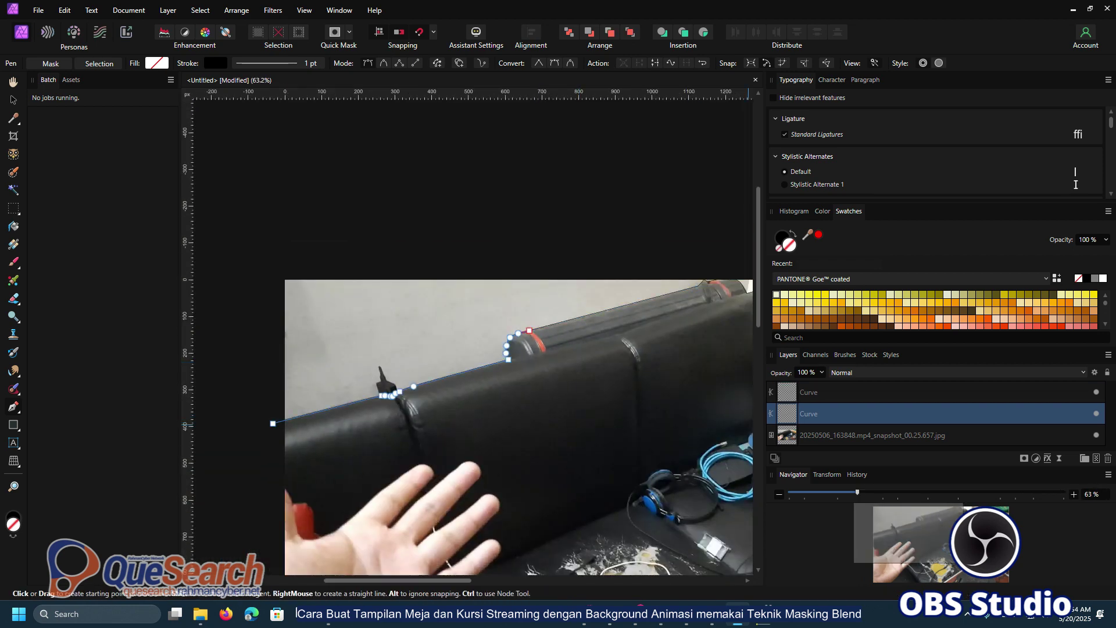
pyautogui.scroll(-6, 541, 358)
pyautogui.moveTo(642, 389); pyautogui.dragTo(623, 332)
pyautogui.scroll(3, 538, 339)
pyautogui.scroll(-1, 539, 338)
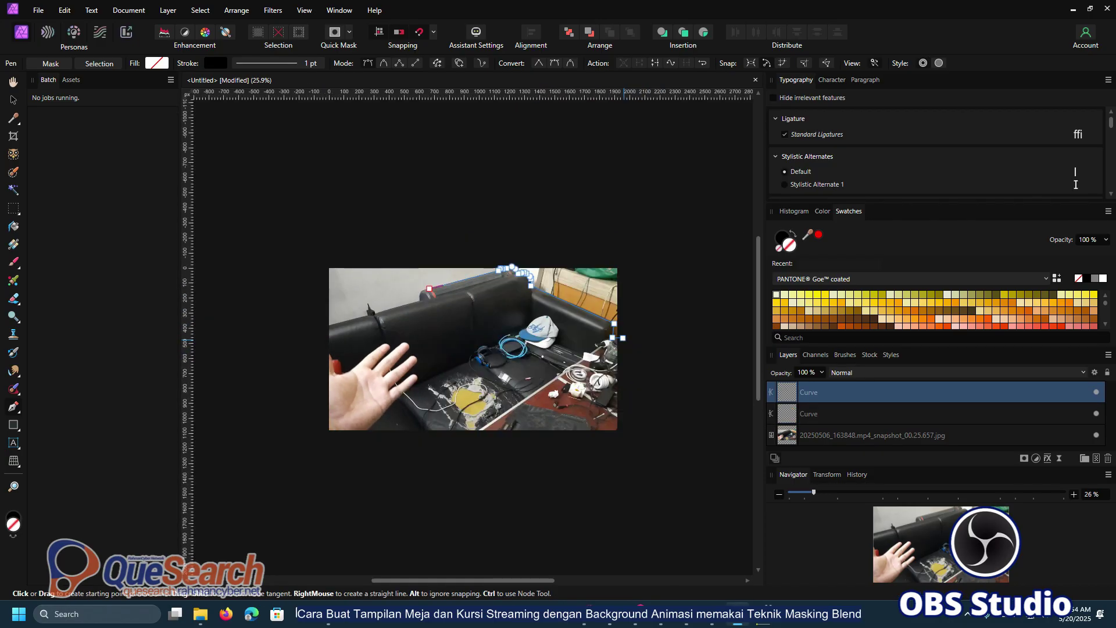
pyautogui.click(623, 338)
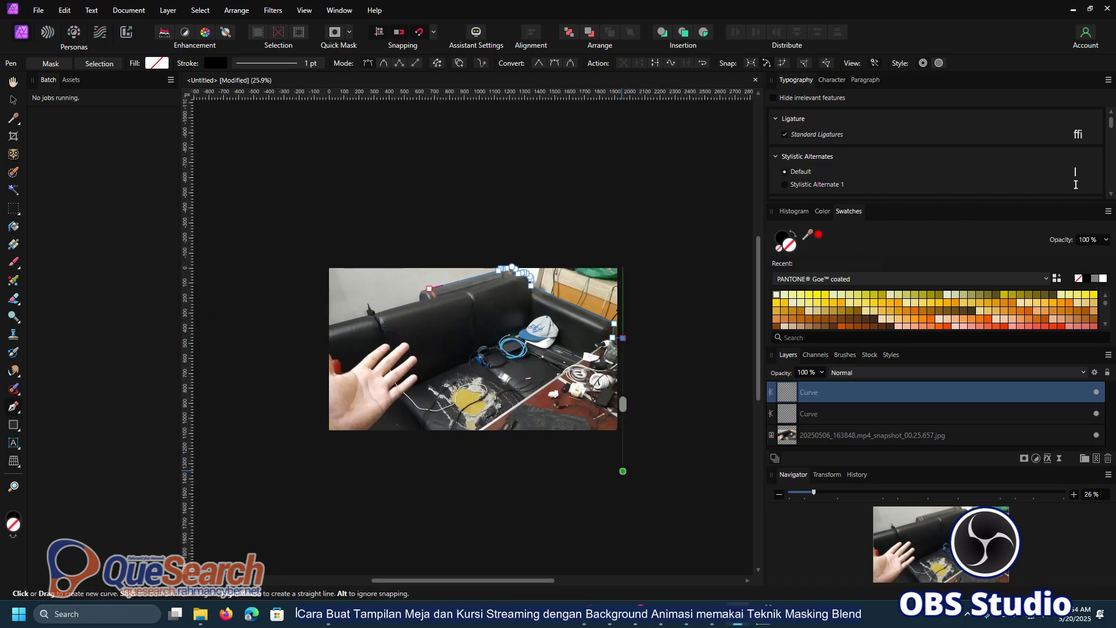
pyautogui.click(623, 471)
pyautogui.click(319, 448)
pyautogui.scroll(5, 321, 327)
pyautogui.scroll(4, 331, 326)
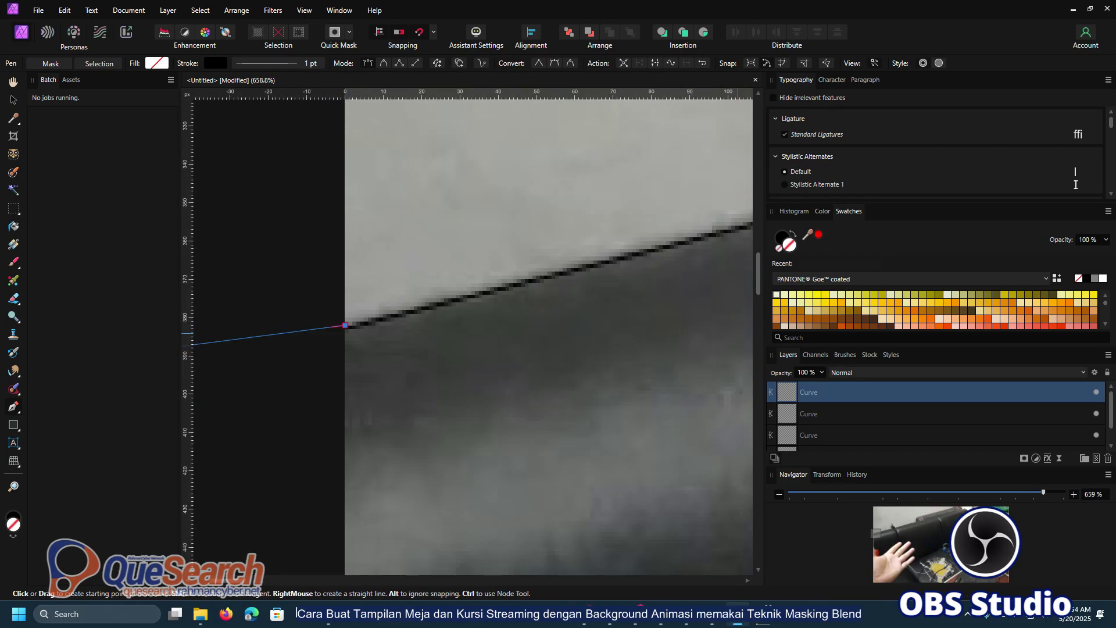
# Select all the traced curve layers above the snapshot photo and try to group them.
pyautogui.hotkey('ctrl', 'a')
pyautogui.rightClick(769, 420)
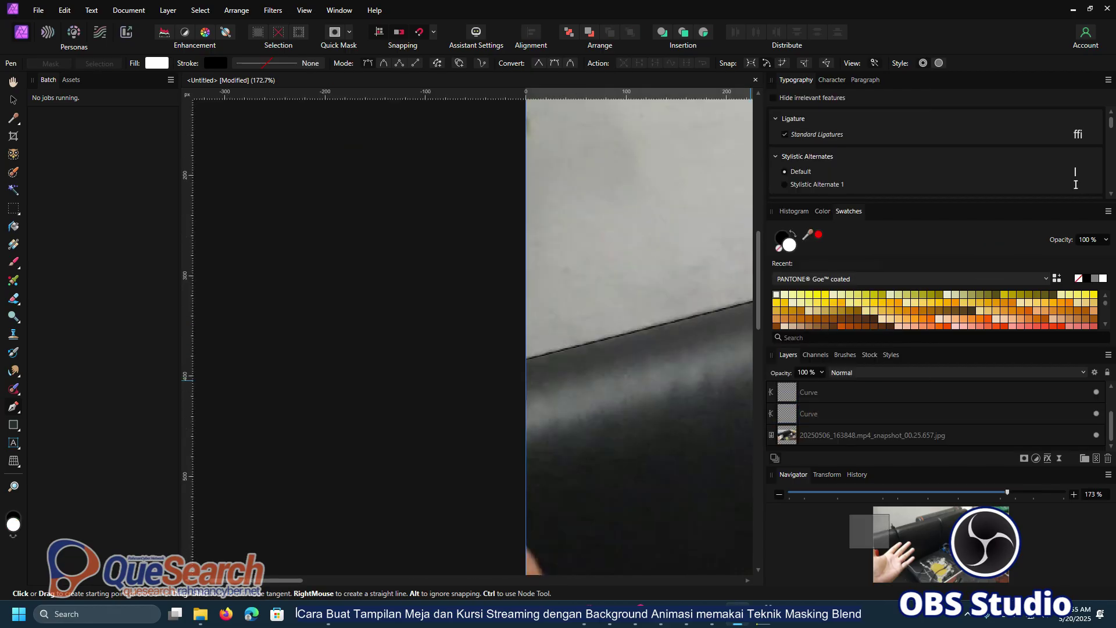
pyautogui.hotkey('ctrl', 'a')
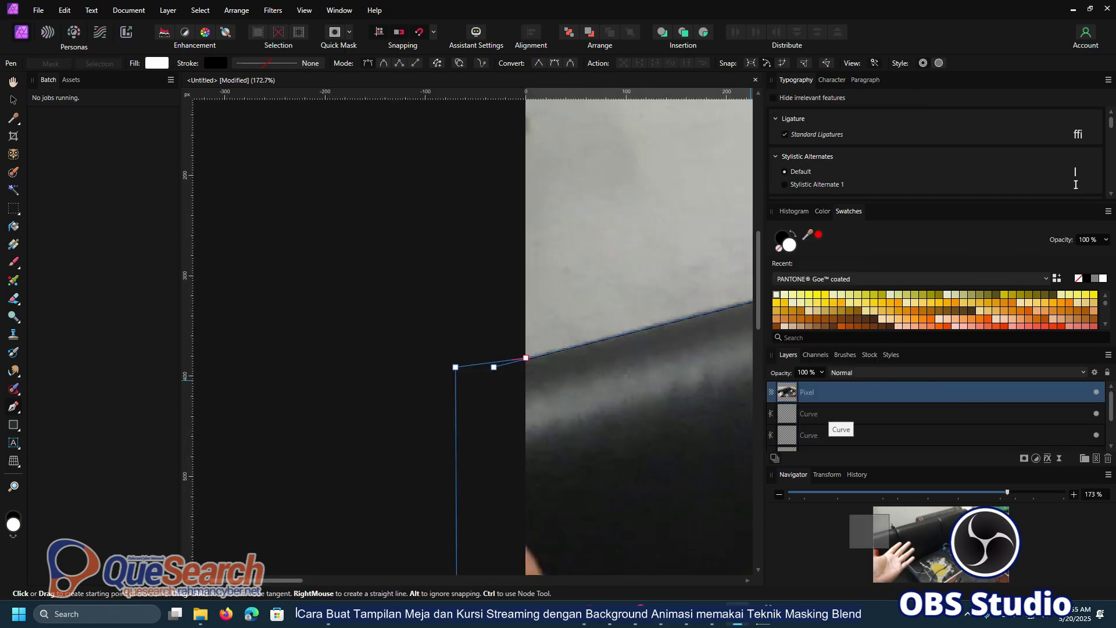
pyautogui.scroll(-1, 831, 414)
pyautogui.rightClick(776, 400)
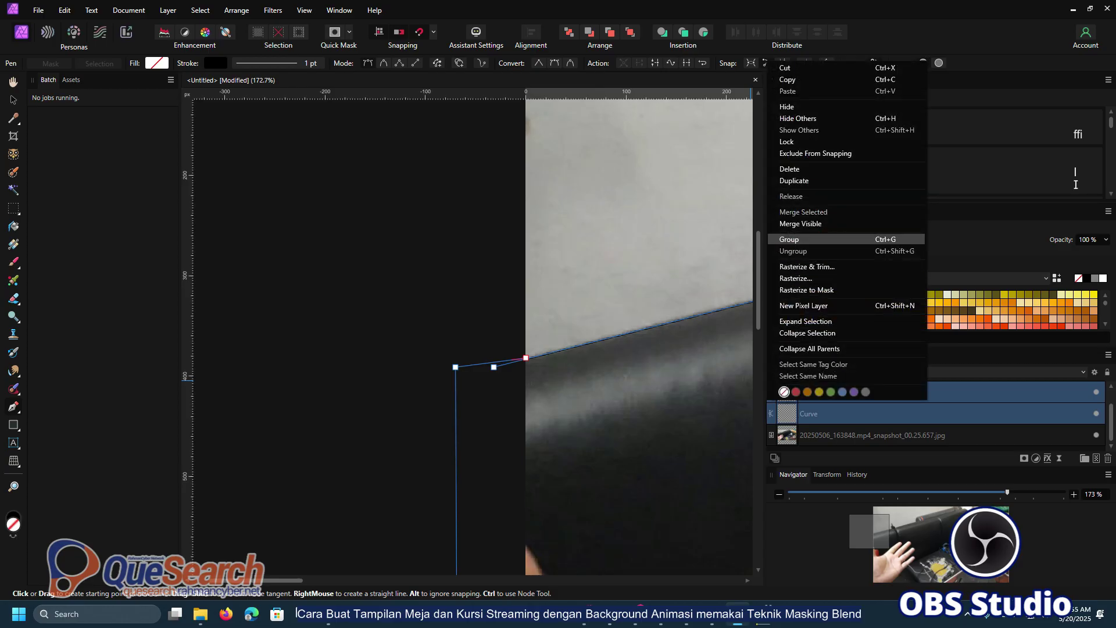
pyautogui.click(789, 239)
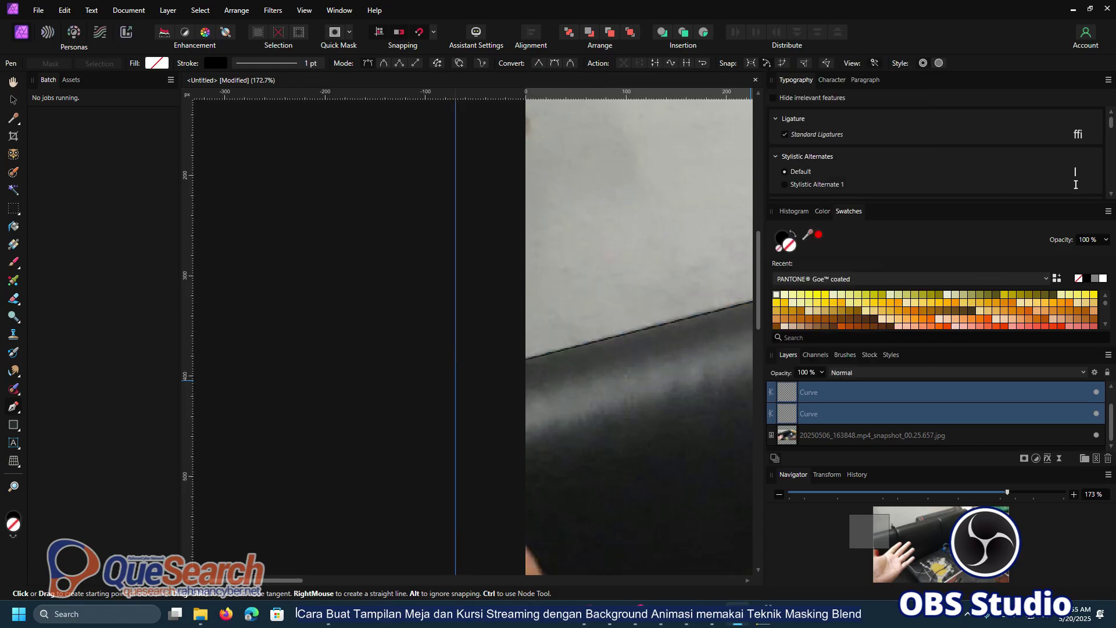
# Remove the group of traced curves so that only the snapshot photo layer is left.
pyautogui.doubleClick(836, 392)
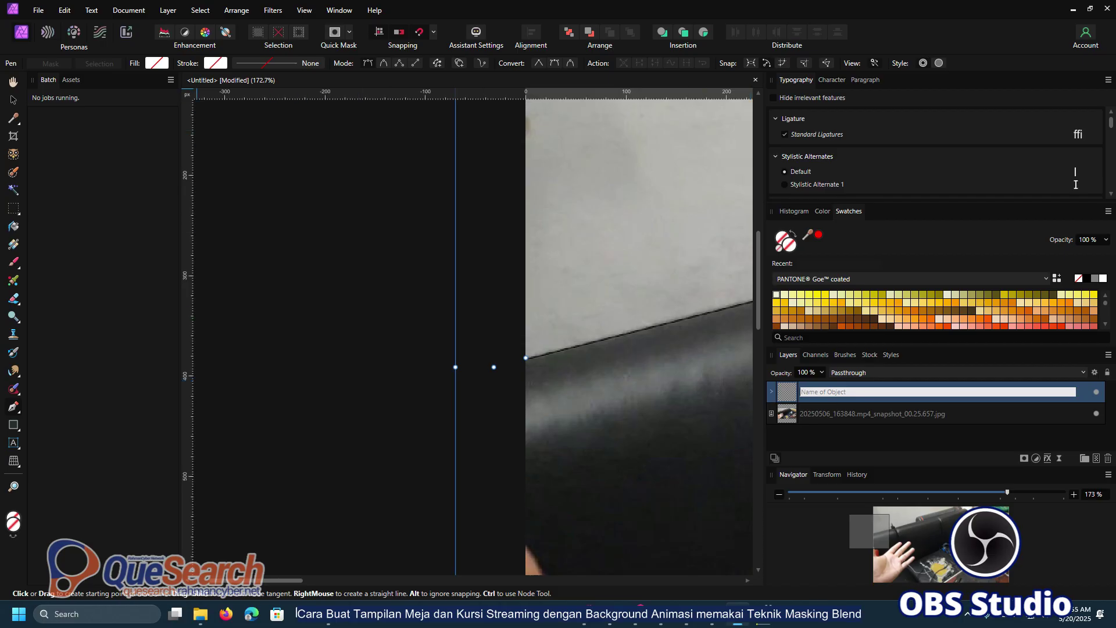
pyautogui.press('Return')
pyautogui.scroll(-7, 283, 310)
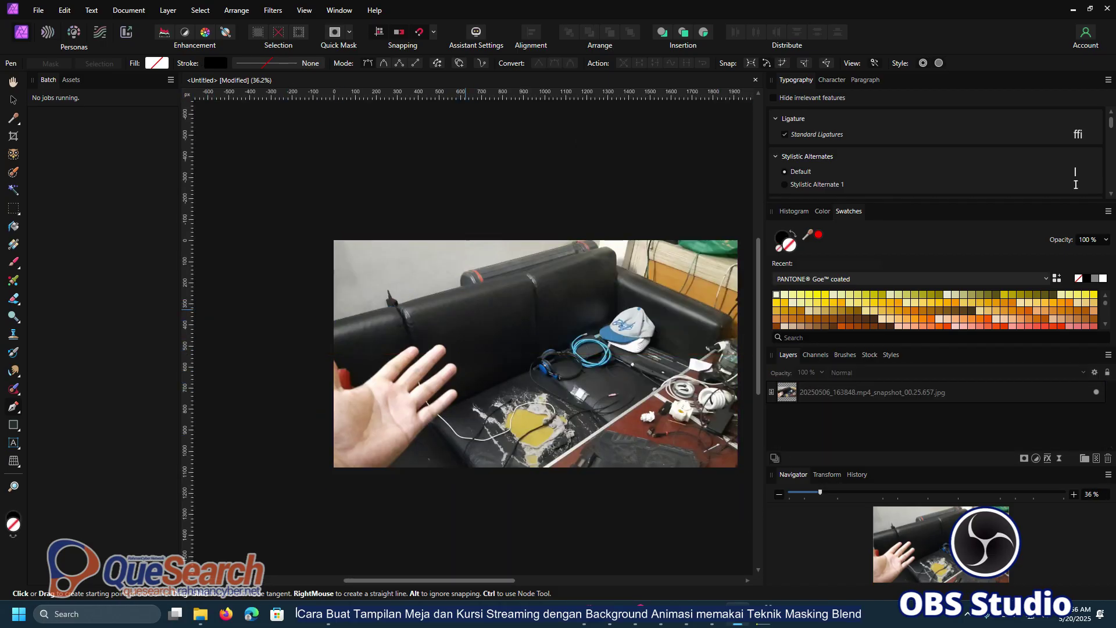
# Trace a new Pen curve from outside the photo's left edge along the sofa backrest and around the case's rounded end to the red stripe.
pyautogui.moveTo(620, 305); pyautogui.dragTo(586, 340)
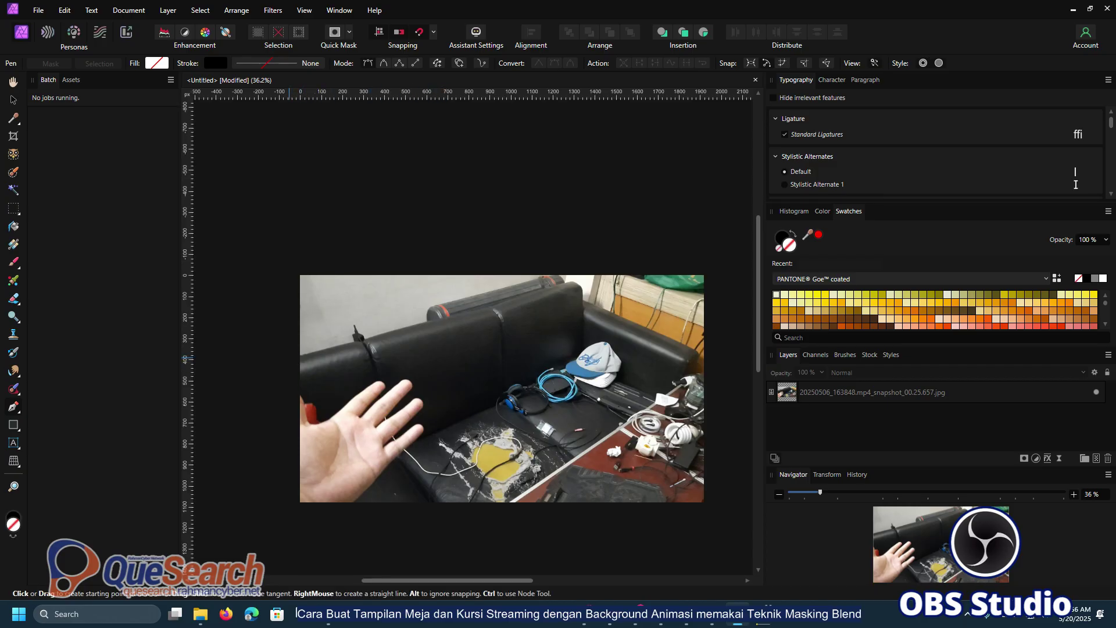
pyautogui.scroll(5, 289, 360)
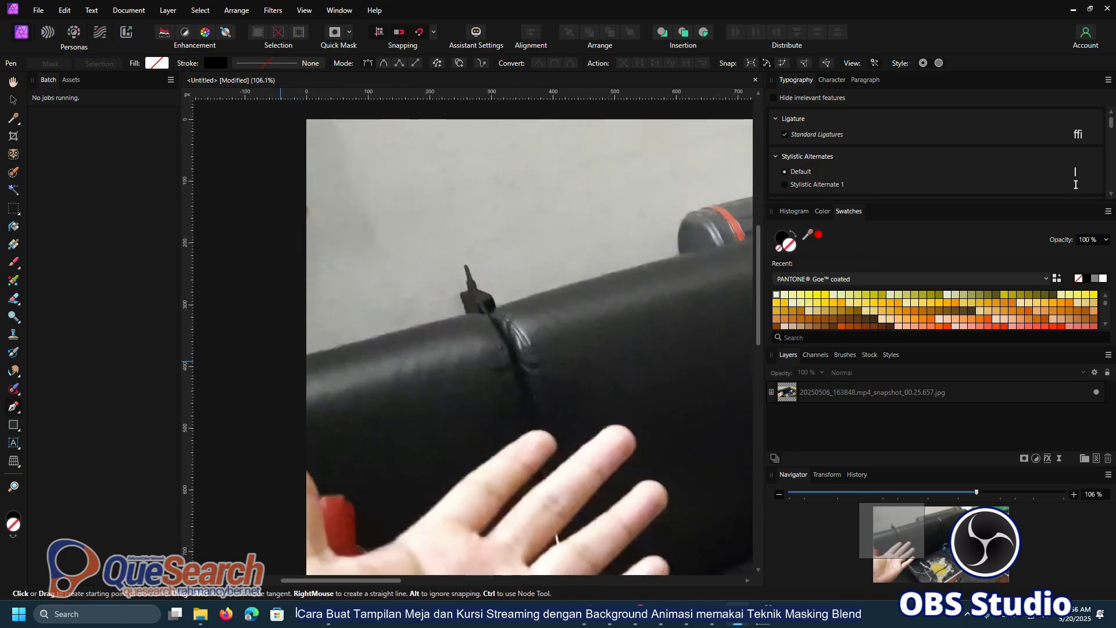
pyautogui.click(280, 361)
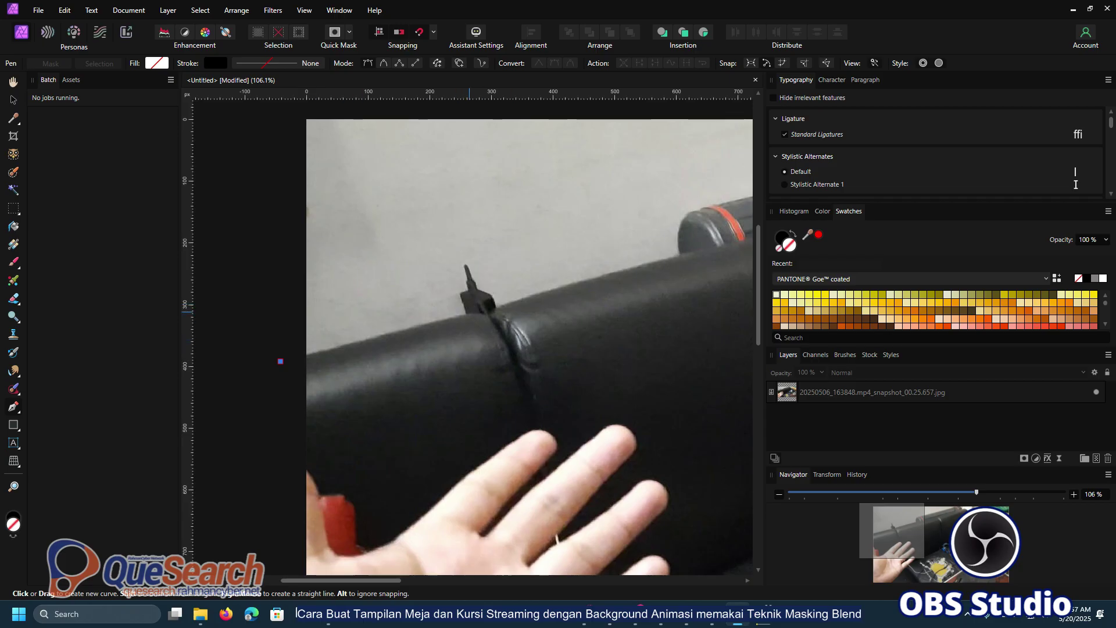
pyautogui.moveTo(475, 311); pyautogui.dragTo(491, 319)
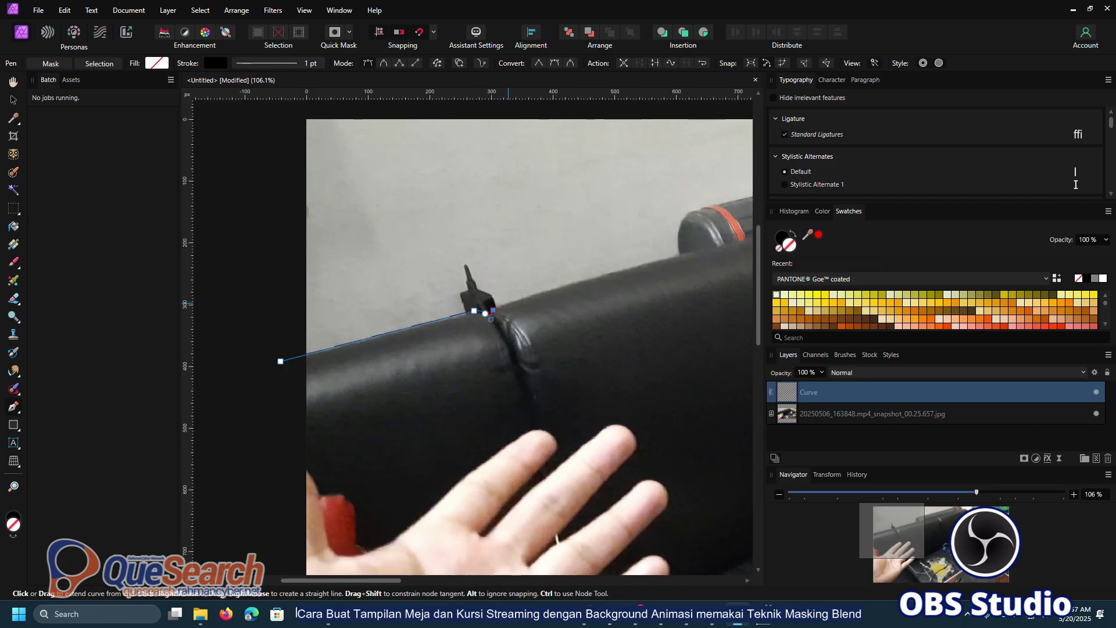
pyautogui.click(492, 310)
pyautogui.moveTo(680, 256); pyautogui.dragTo(681, 223)
pyautogui.moveTo(724, 204); pyautogui.dragTo(381, 347)
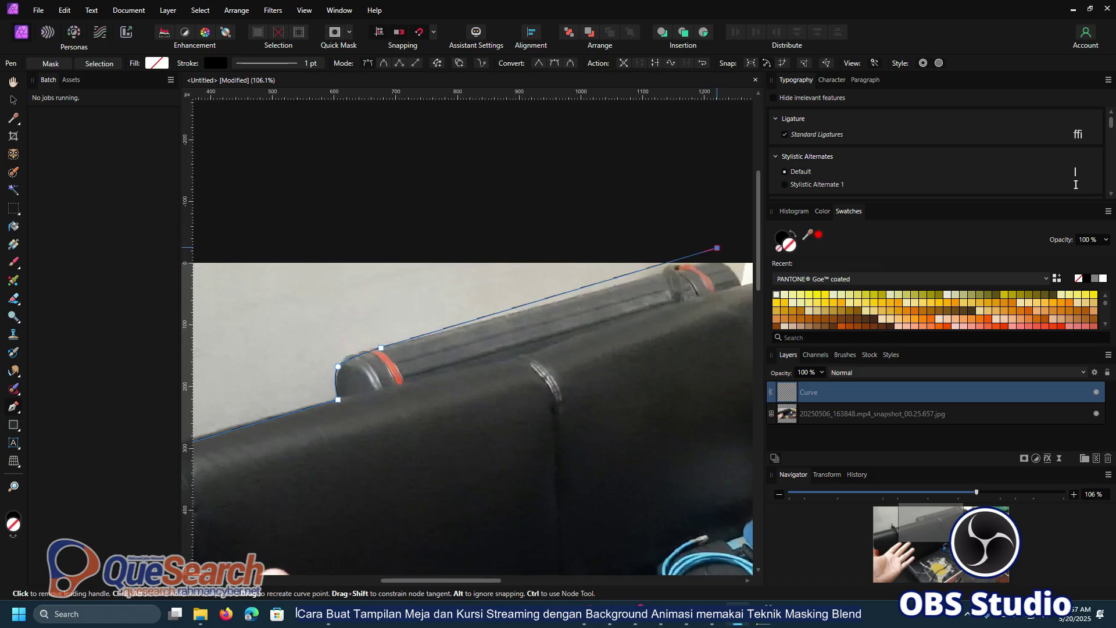
# Continue the same curve along the case, over the backrest corner and down the armrest to just outside the photo's right edge.
pyautogui.click(724, 254)
pyautogui.moveTo(730, 262); pyautogui.dragTo(573, 310)
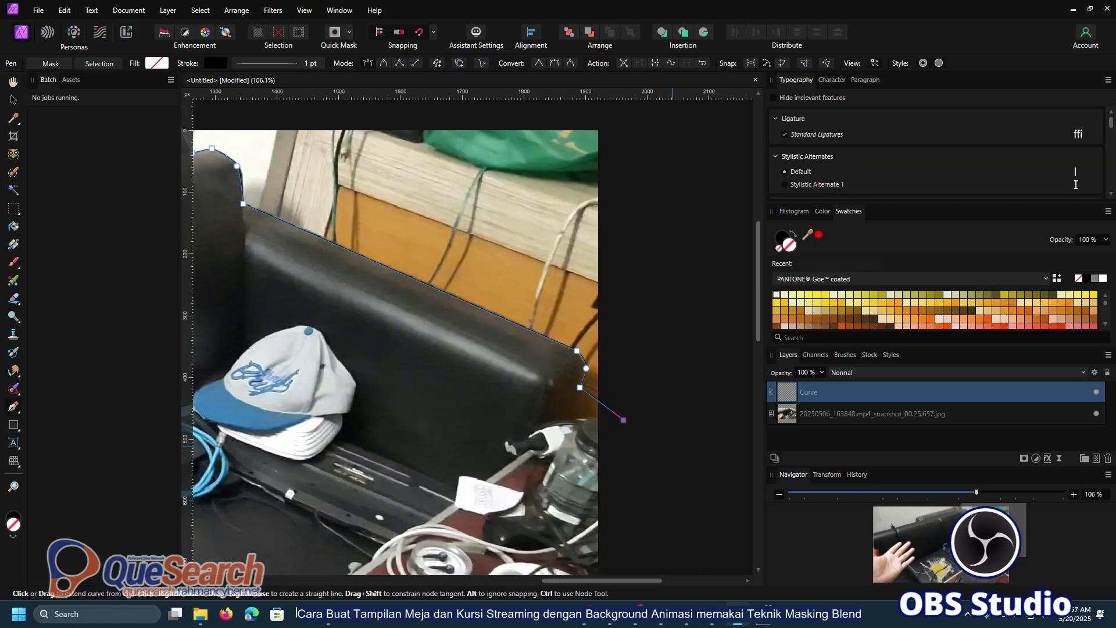
pyautogui.moveTo(693, 463); pyautogui.dragTo(685, 343)
# Close the curve around below the photo back to its starting node and fill the shape with white, FFFFFF.
pyautogui.scroll(-7, 683, 344)
pyautogui.click(686, 448)
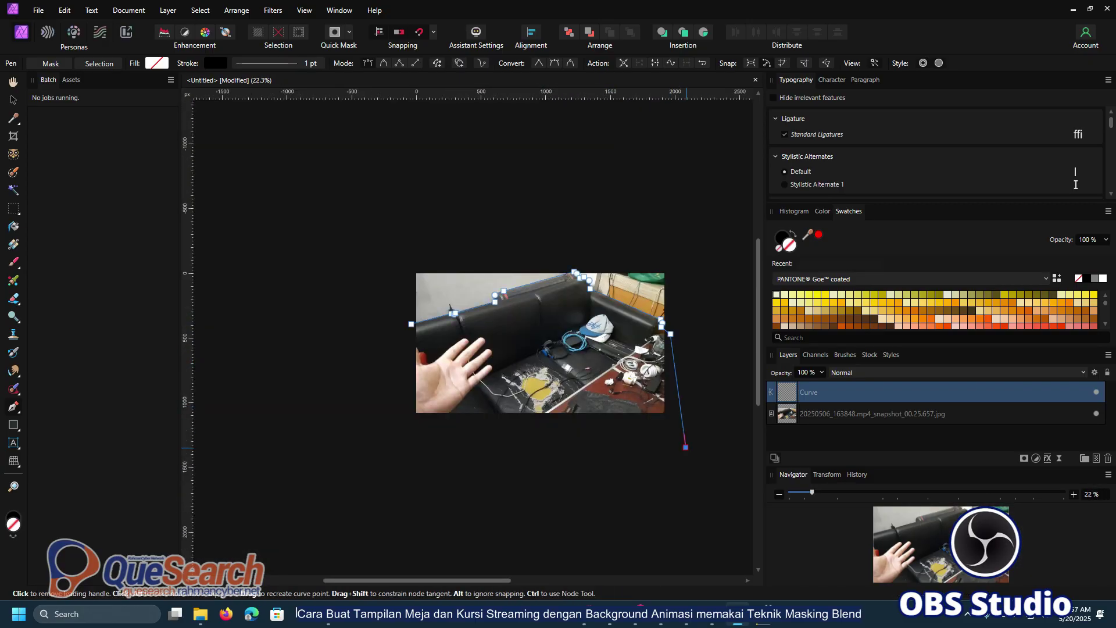
pyautogui.click(411, 436)
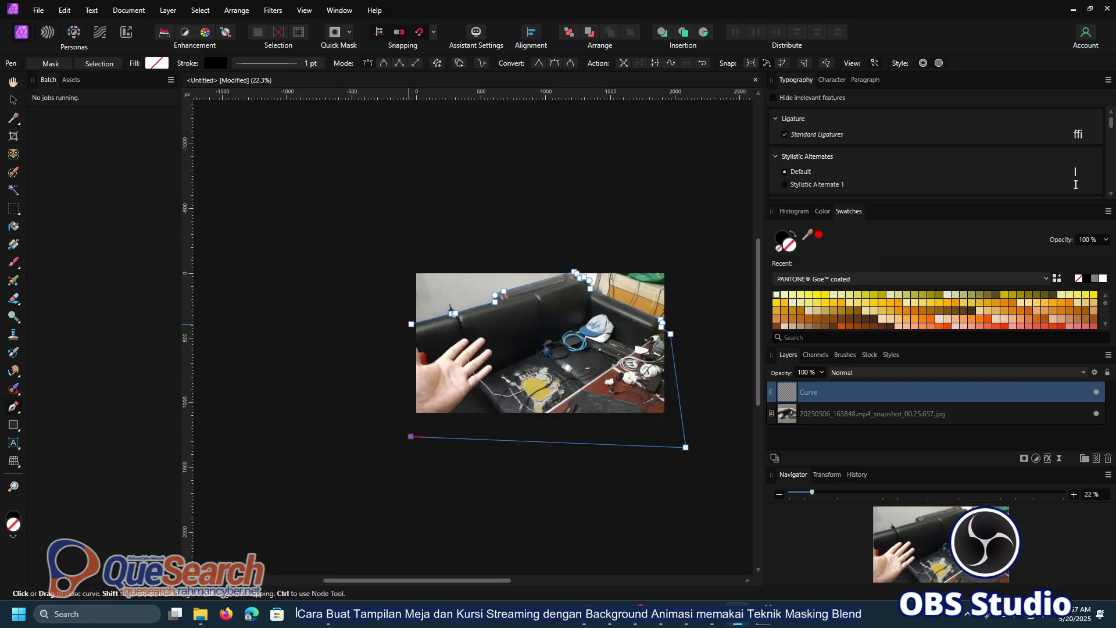
pyautogui.click(405, 354)
pyautogui.click(411, 324)
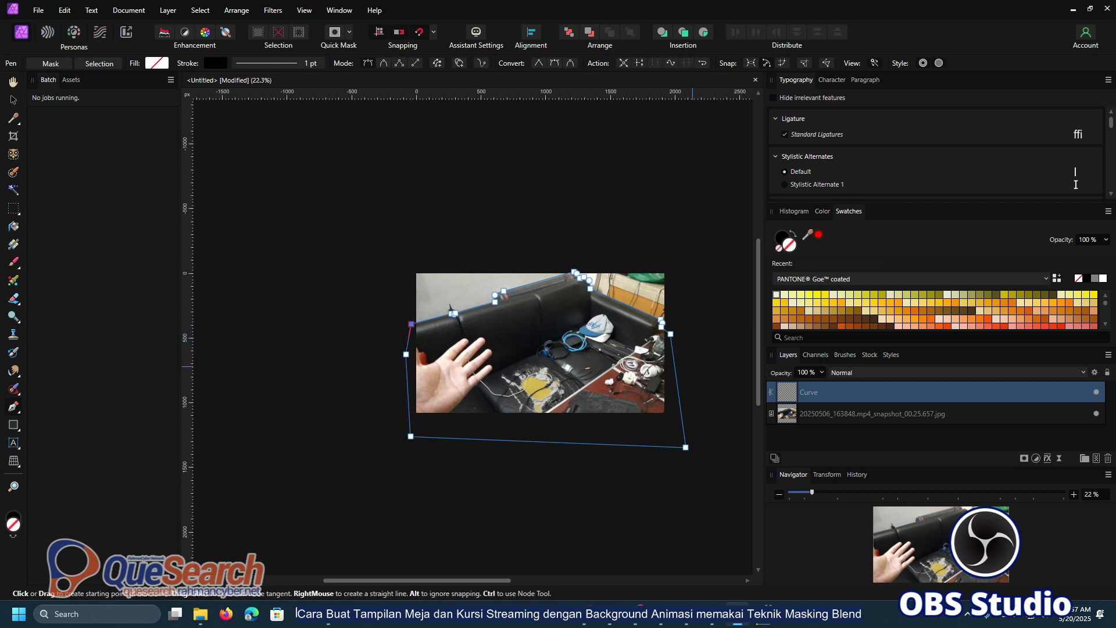
pyautogui.click(157, 63)
pyautogui.moveTo(174, 169); pyautogui.dragTo(139, 189)
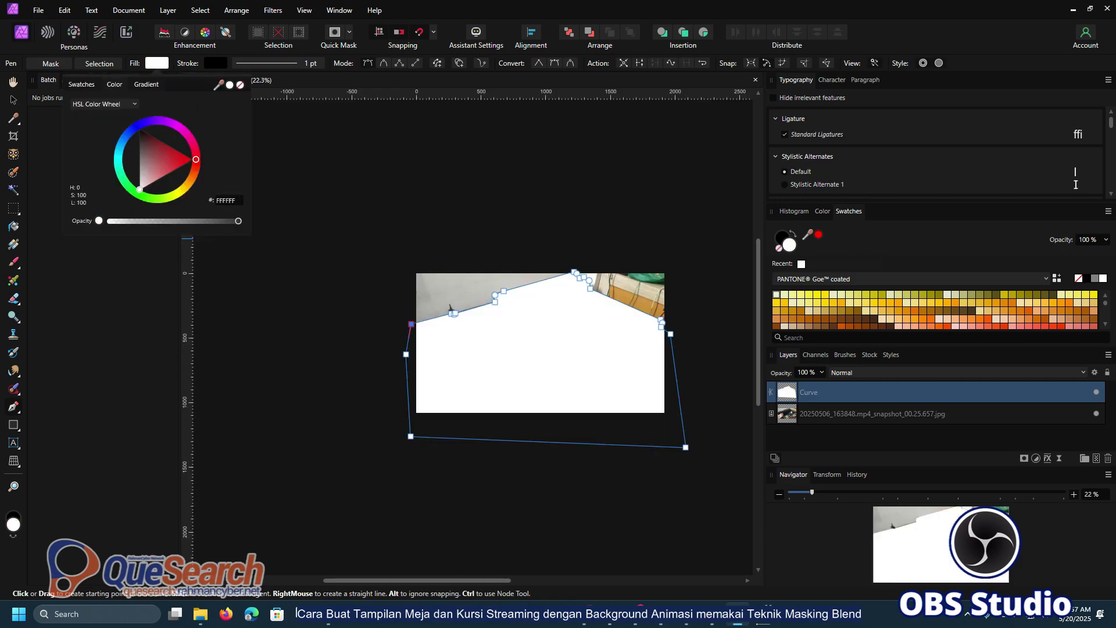
# Apply a black Color Overlay layer effect to the snapshot photo, then clear the selection.
pyautogui.press('v')
pyautogui.click(779, 412)
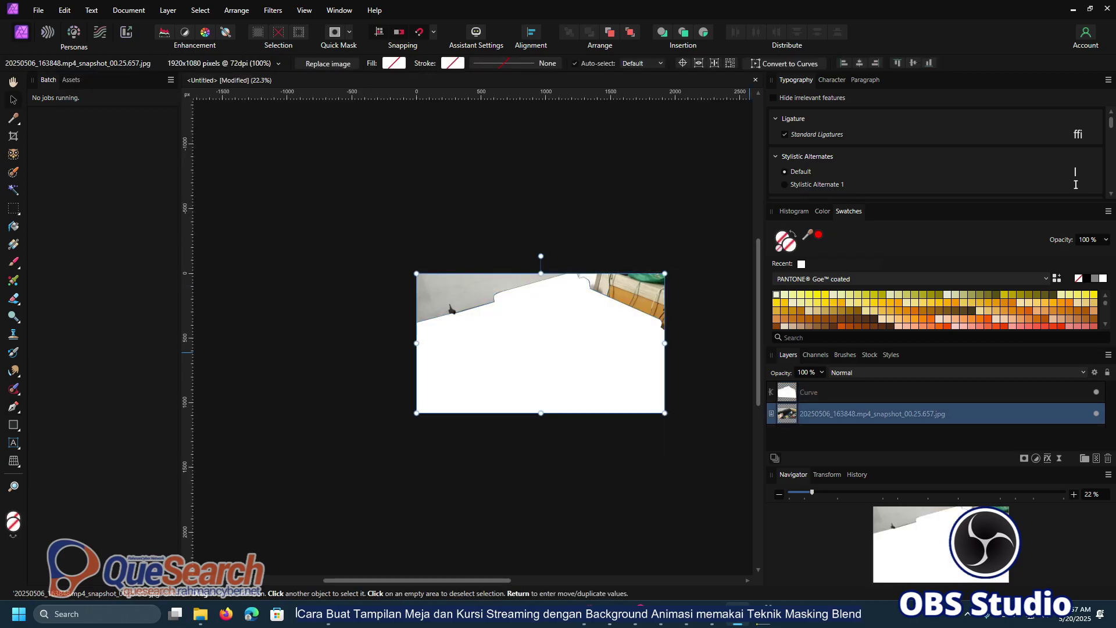
pyautogui.rightClick(779, 412)
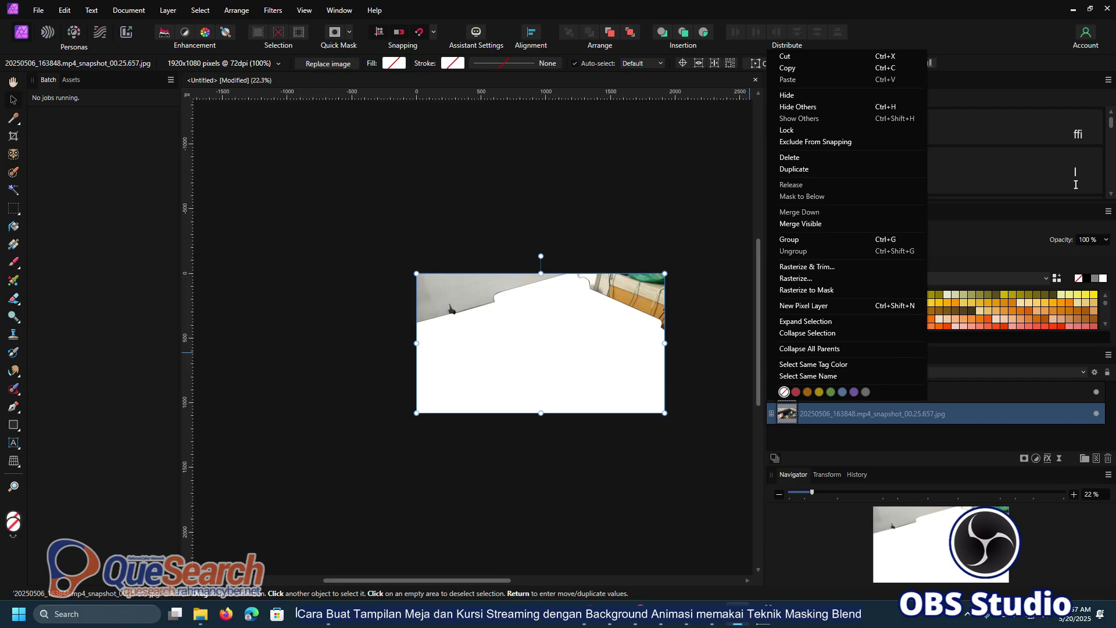
pyautogui.rightClick(446, 281)
pyautogui.click(479, 477)
pyautogui.click(418, 239)
pyautogui.moveTo(566, 142); pyautogui.dragTo(462, 115)
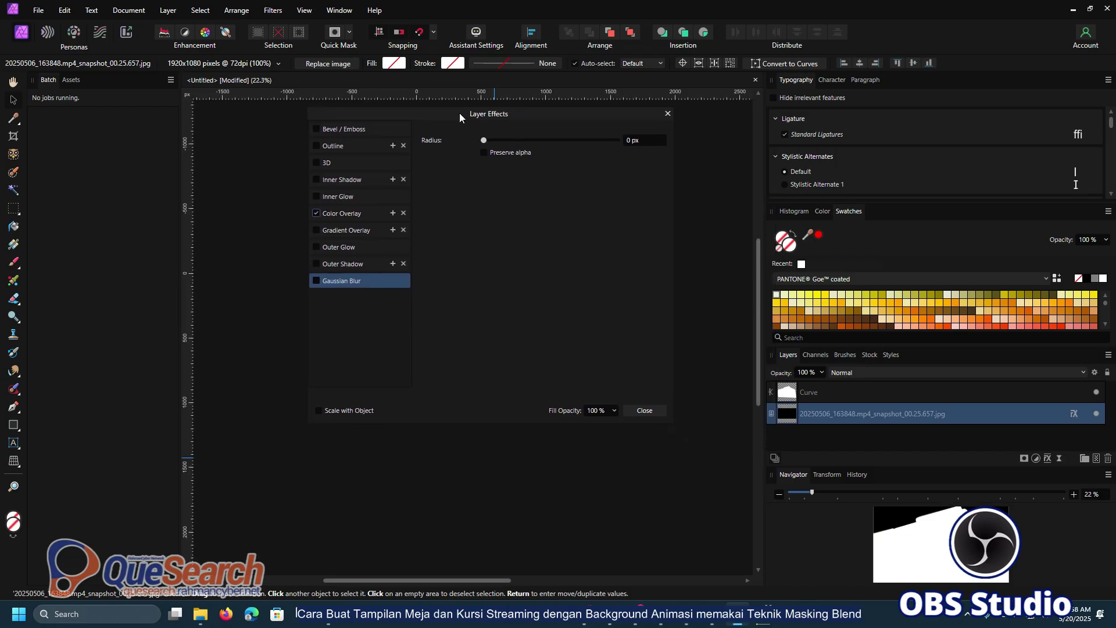
pyautogui.click(343, 212)
pyautogui.click(642, 410)
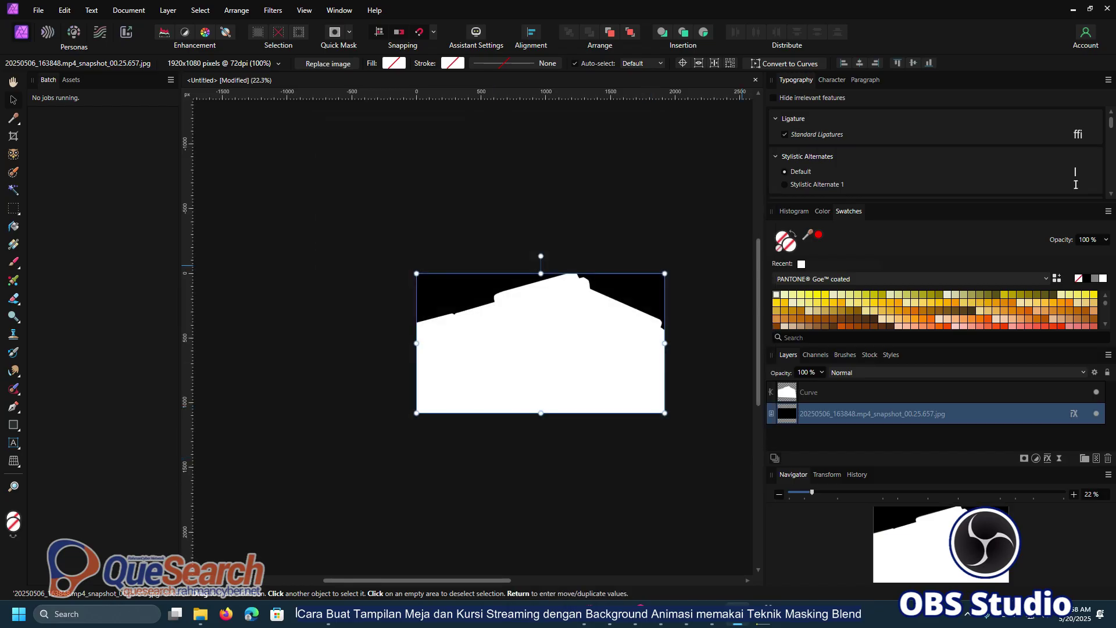
pyautogui.hotkey('ctrl', 'd')
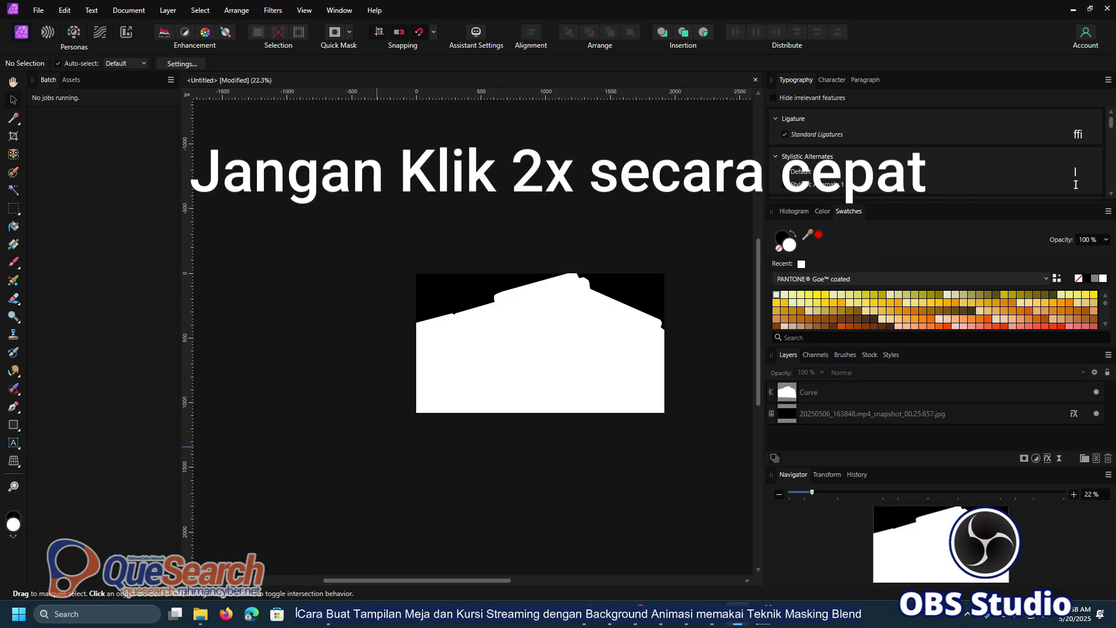
# Set up an export of the black-and-white mask in JPEG format.
pyautogui.scroll(2, 617, 384)
pyautogui.moveTo(606, 308); pyautogui.dragTo(591, 358)
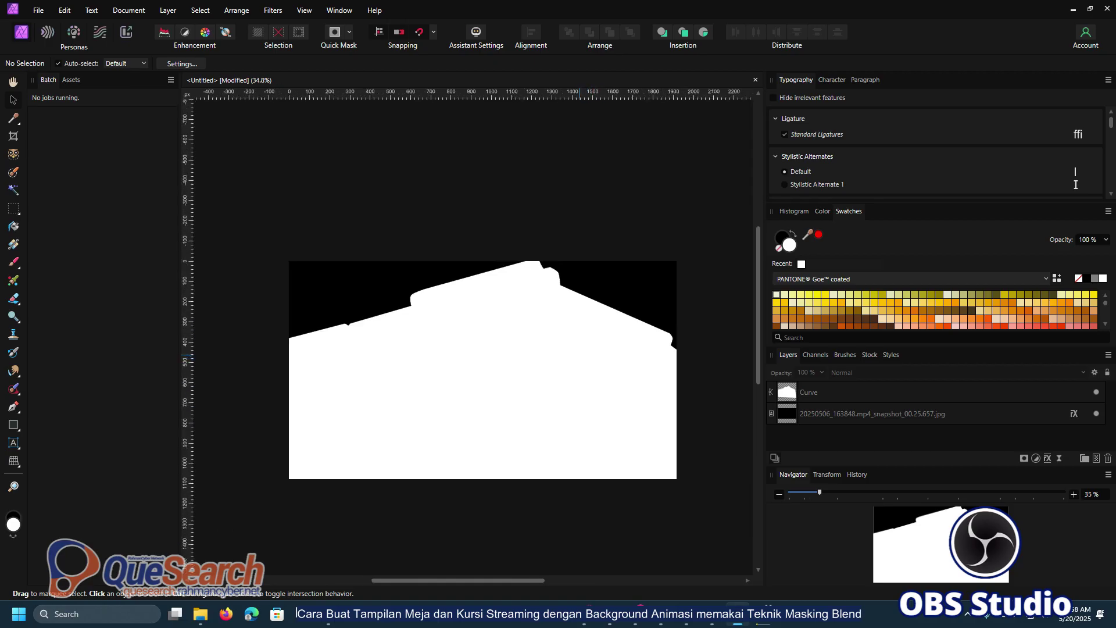
pyautogui.click(39, 10)
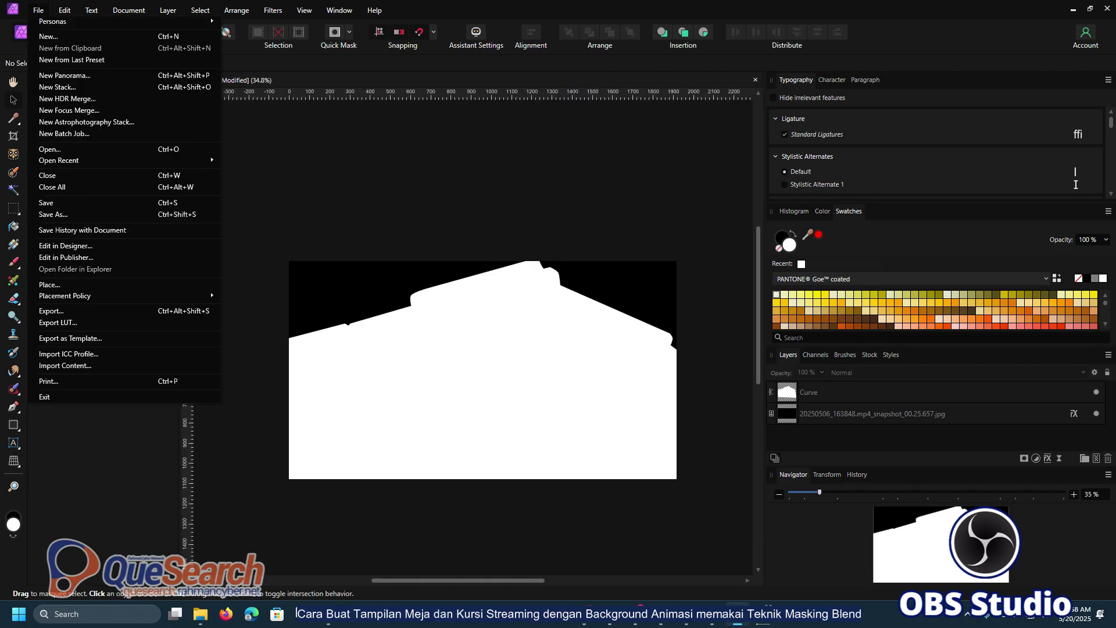
pyautogui.click(51, 311)
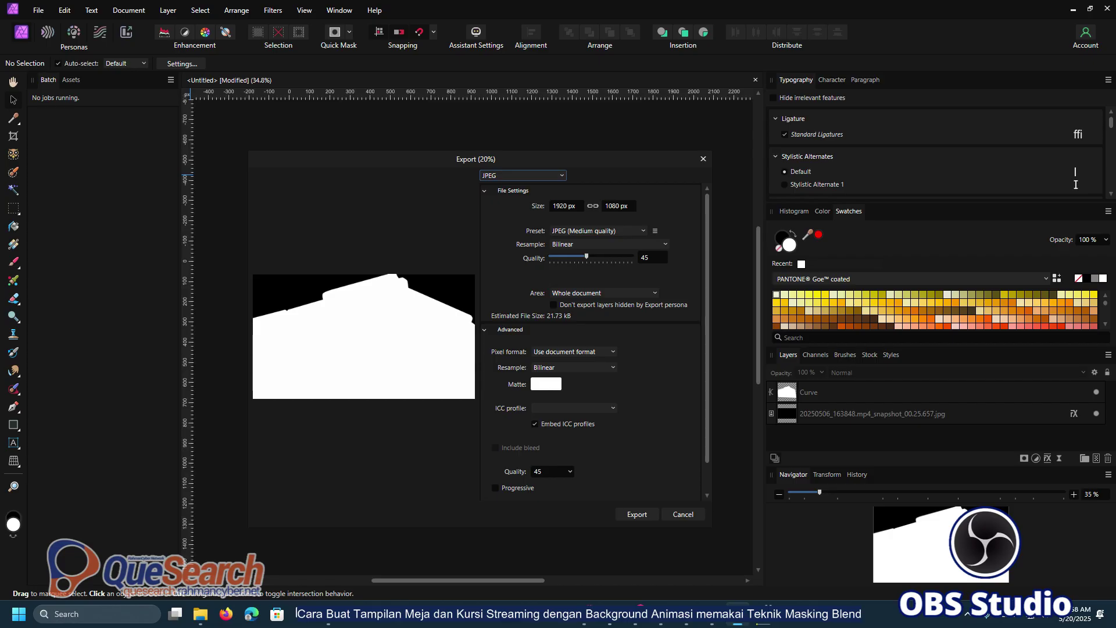
pyautogui.click(522, 175)
pyautogui.click(511, 189)
pyautogui.click(522, 176)
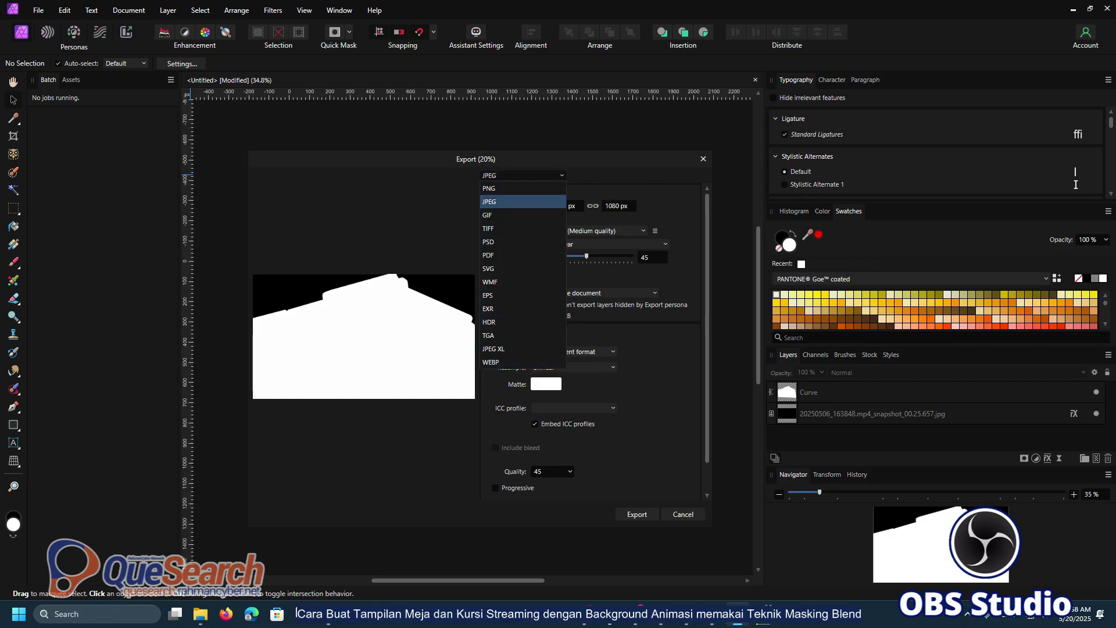
pyautogui.click(522, 201)
# Export the mask as Untitled.jpg into the Masking OBS Project folder on SD_Card (J:).
pyautogui.click(637, 513)
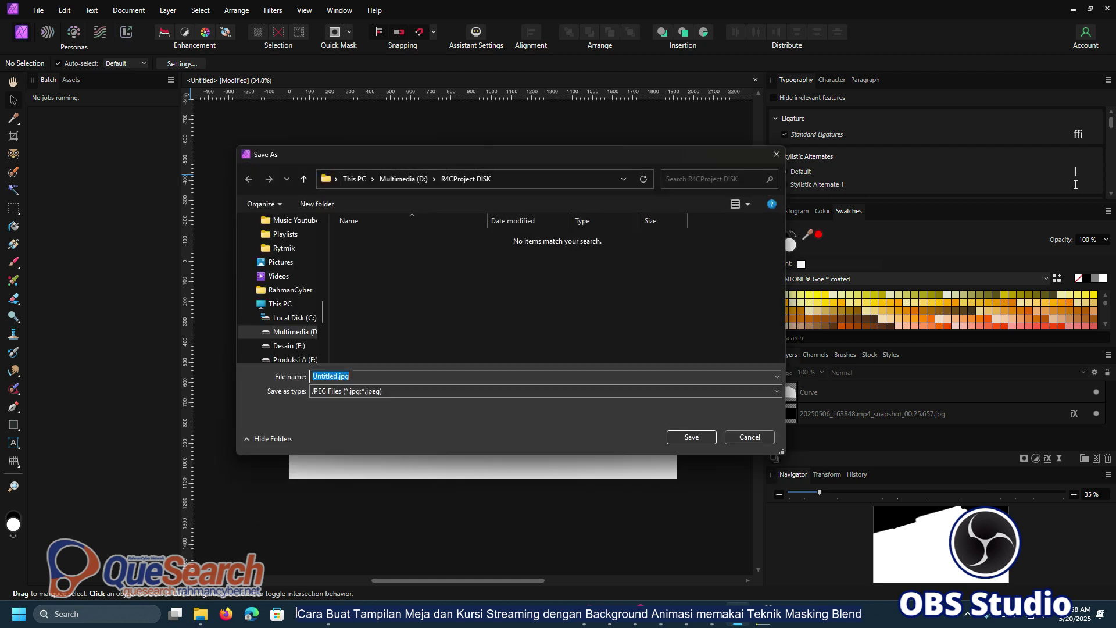
pyautogui.scroll(-3, 285, 276)
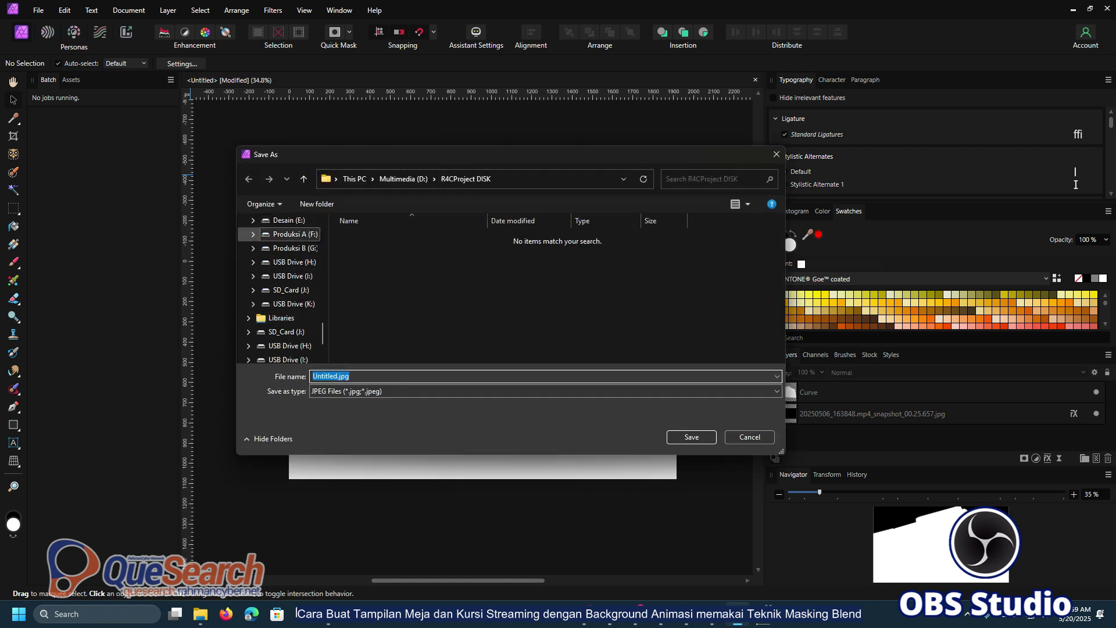
pyautogui.click(290, 289)
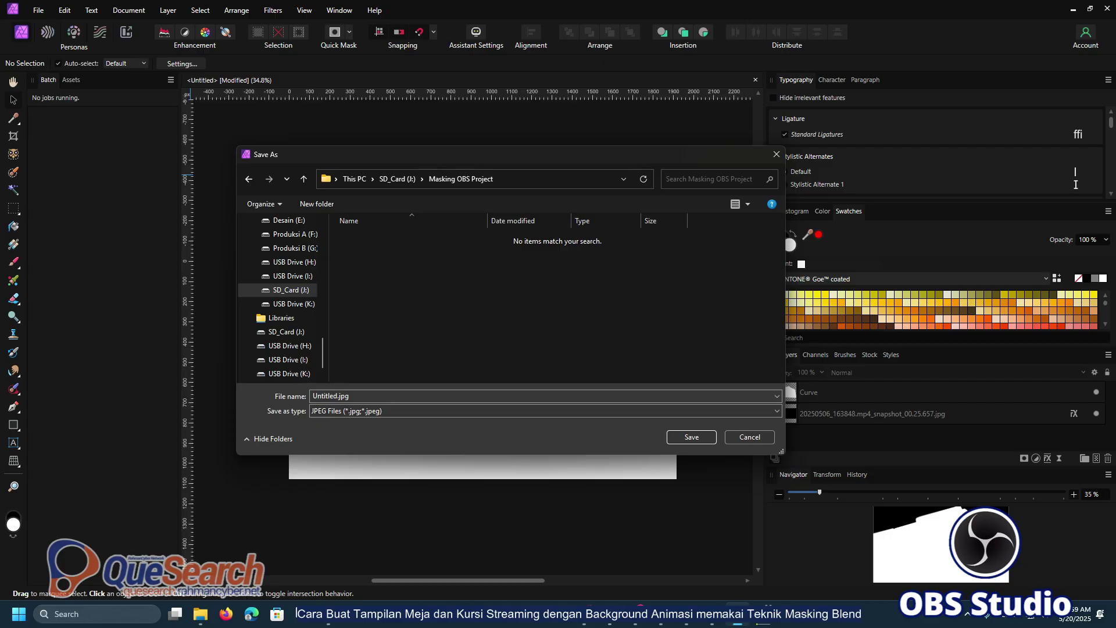
pyautogui.click(691, 436)
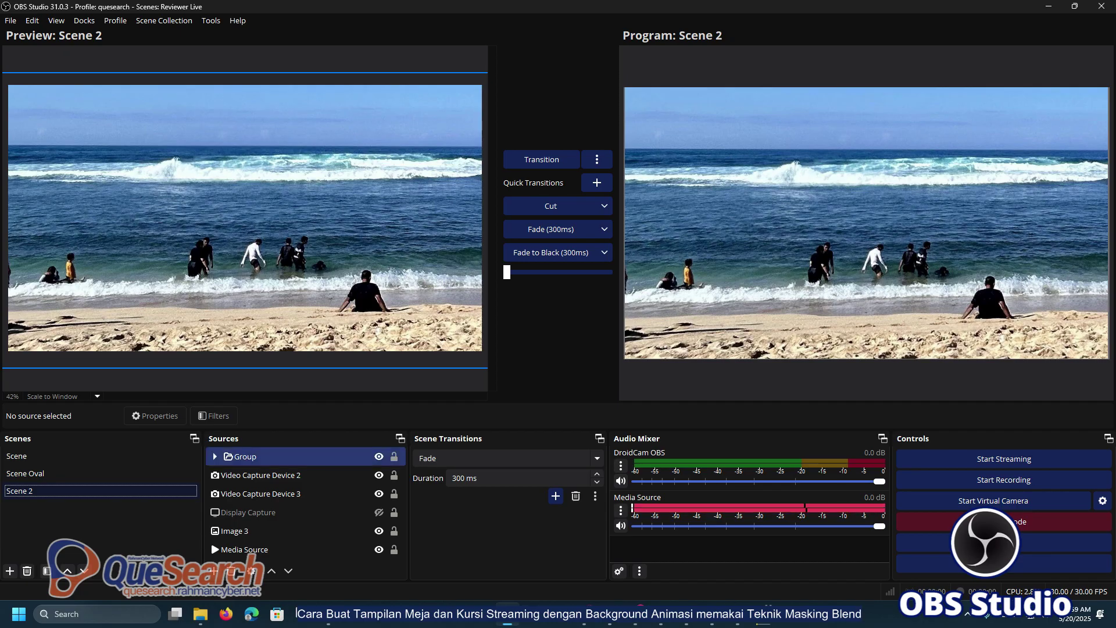
# Switch to OBS Studio, expand the Group source in Scene 2 and open its filters.
pyautogui.click(245, 457)
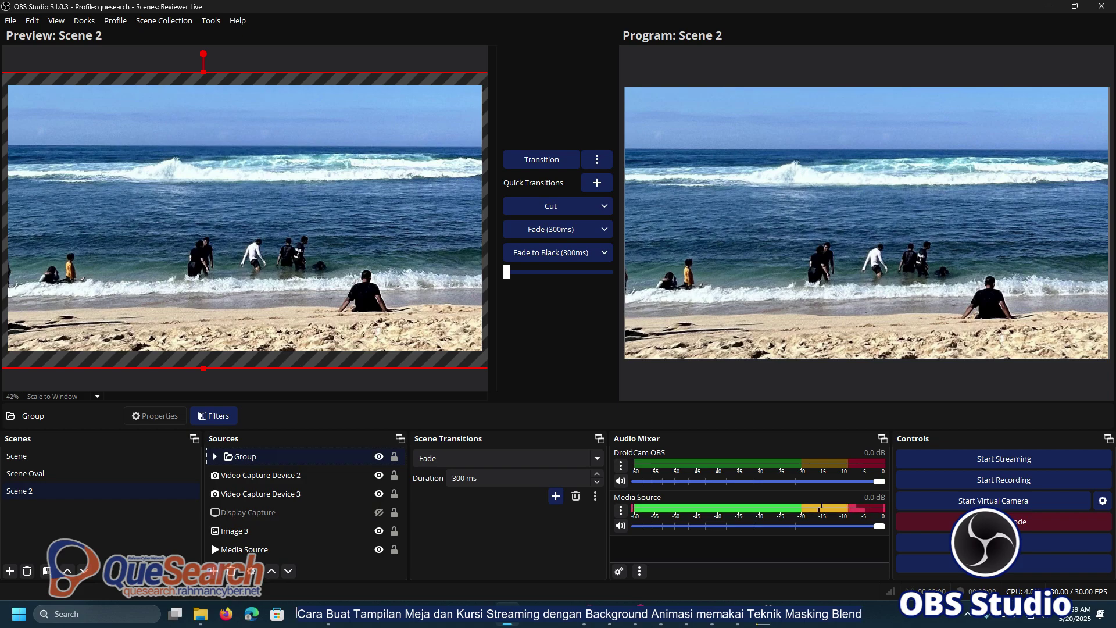
pyautogui.click(234, 530)
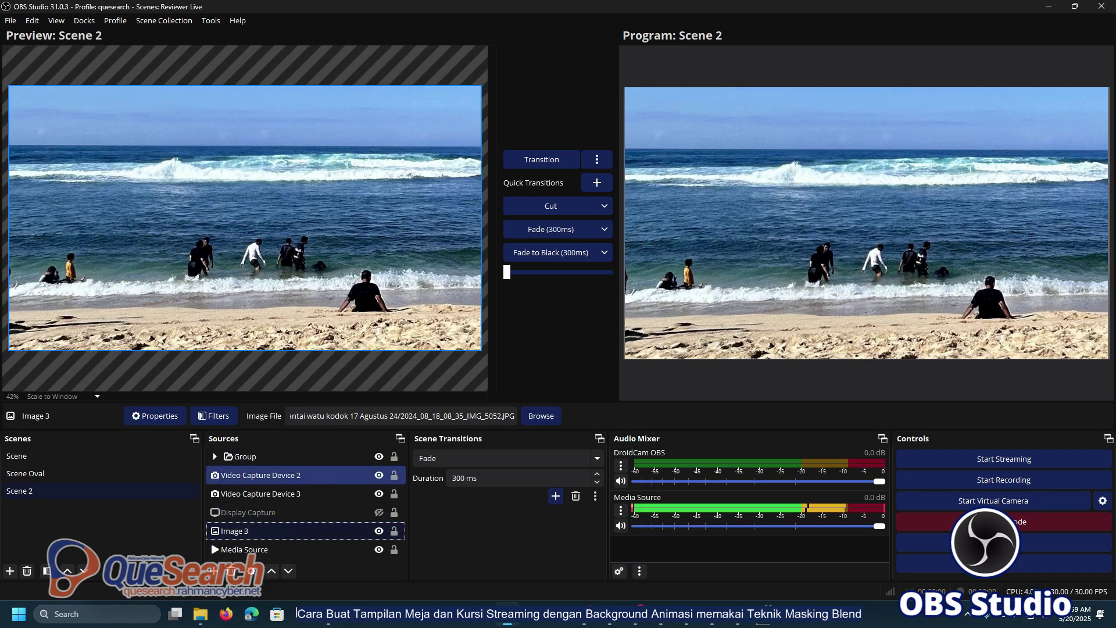
pyautogui.click(261, 475)
pyautogui.click(245, 456)
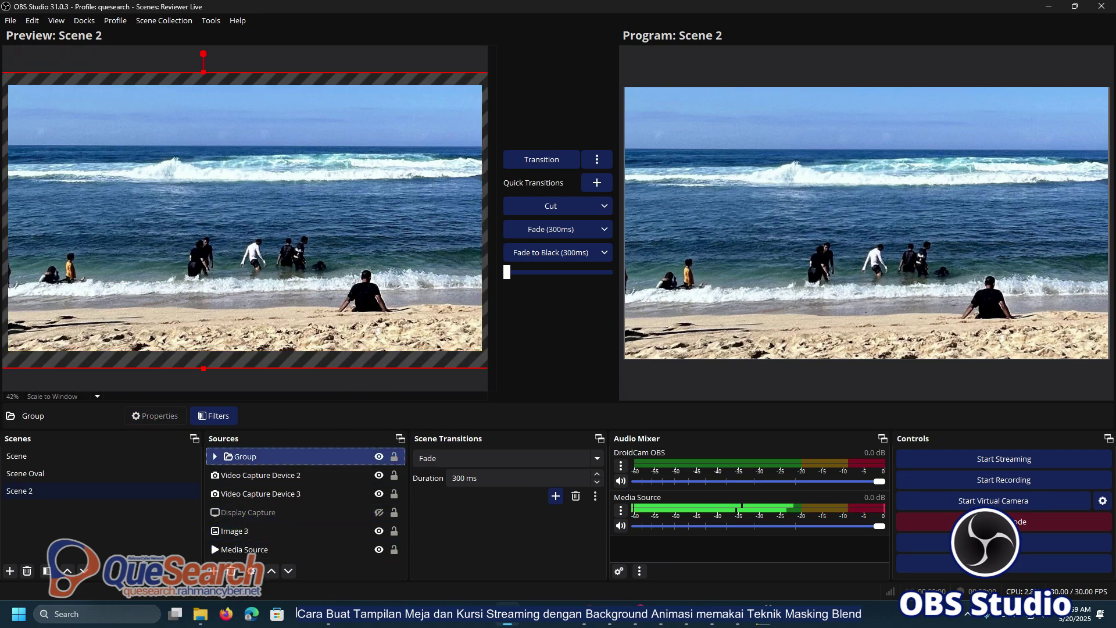
pyautogui.click(215, 456)
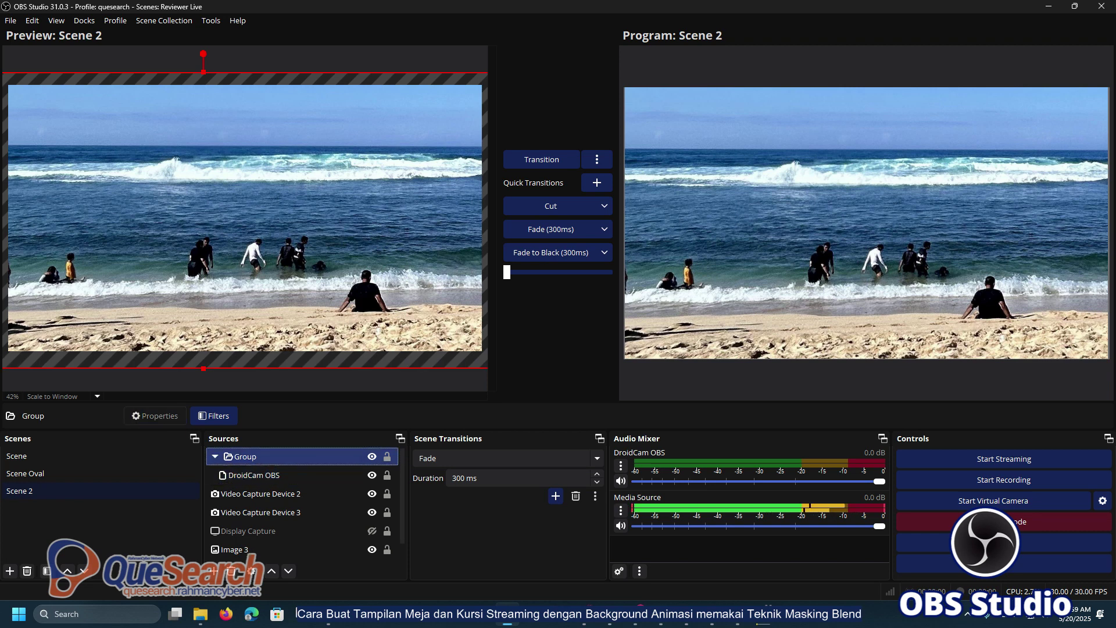
pyautogui.rightClick(245, 457)
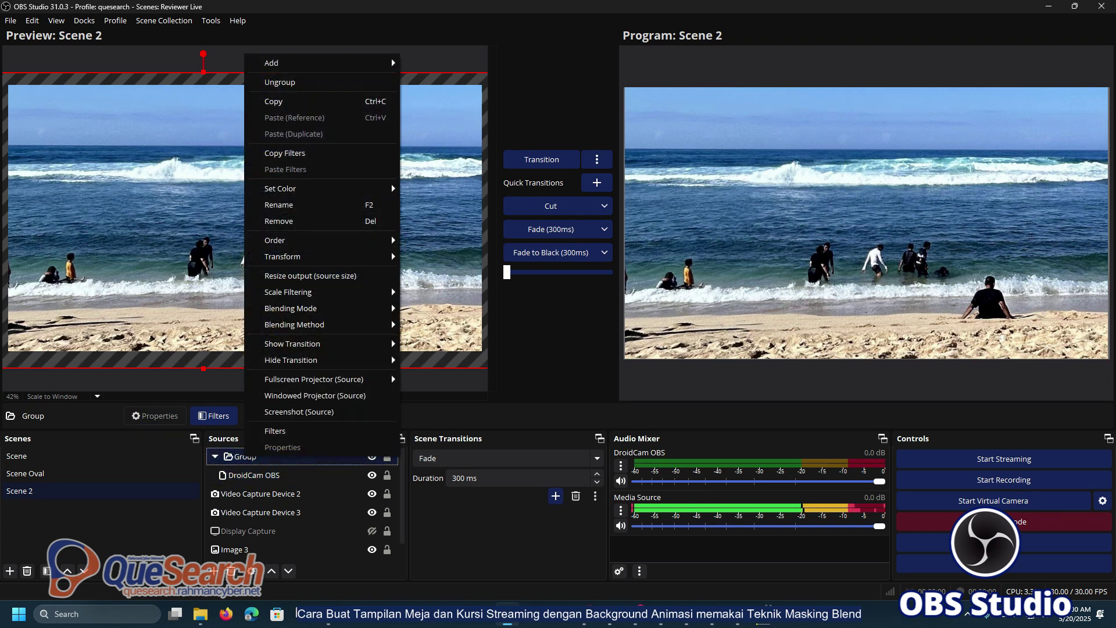
pyautogui.click(275, 431)
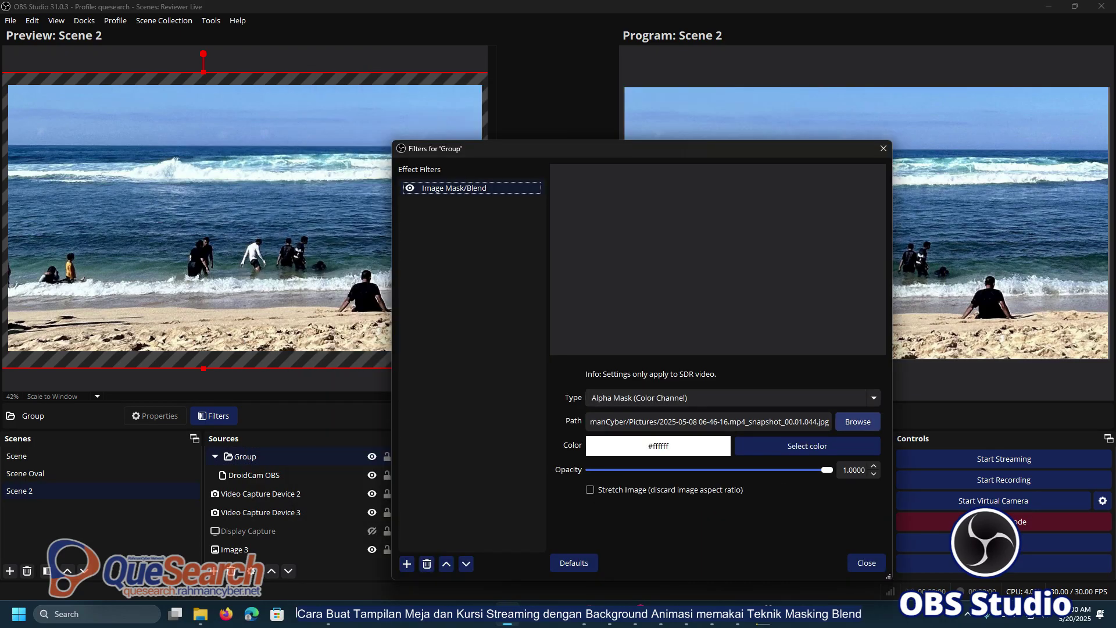
# Set the group's Image Mask/Blend filter to use Untitled.jpg from the Masking OBS Project folder on SD_Card (J:).
pyautogui.click(858, 422)
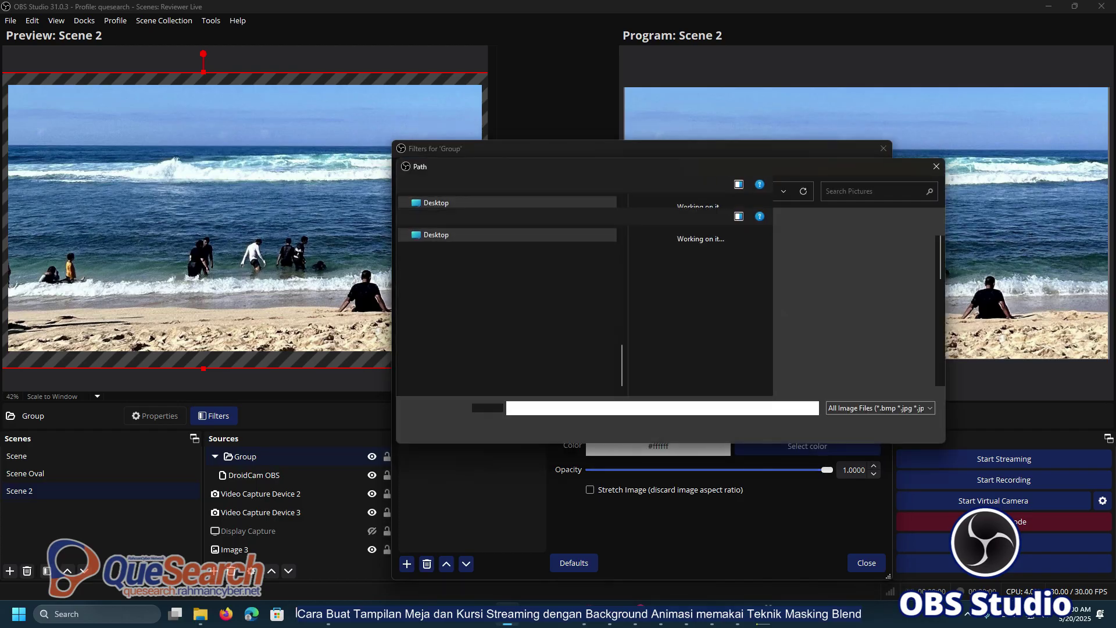
pyautogui.click(448, 344)
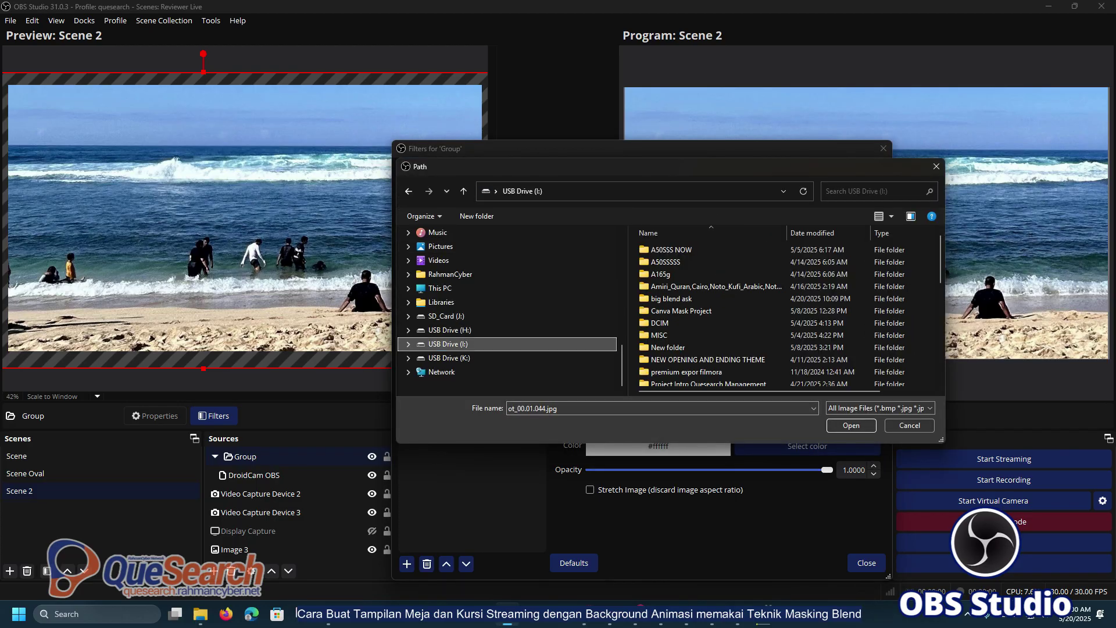
pyautogui.click(446, 317)
pyautogui.doubleClick(674, 286)
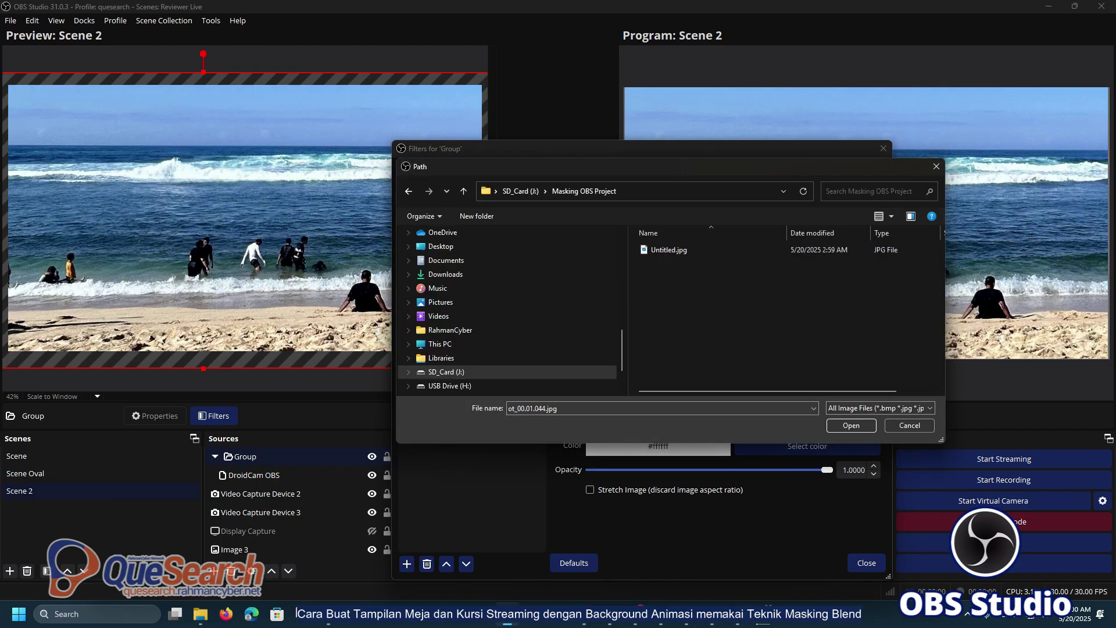
pyautogui.doubleClick(669, 250)
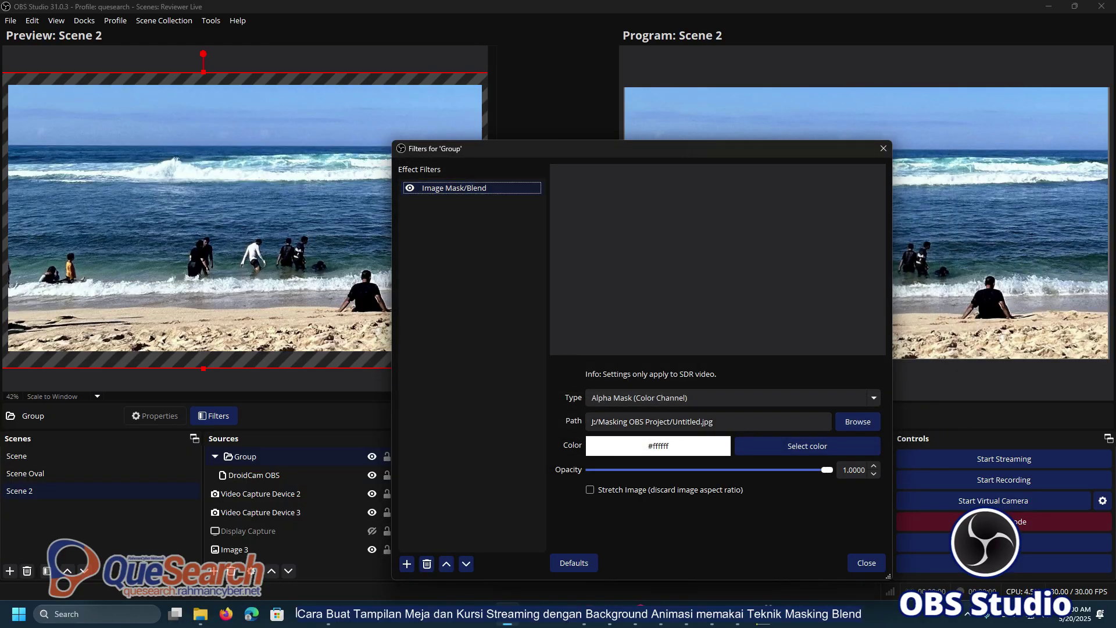
# Close the group's filters and look at the paused 20250506_163848.mp4 video in the media player.
pyautogui.click(866, 562)
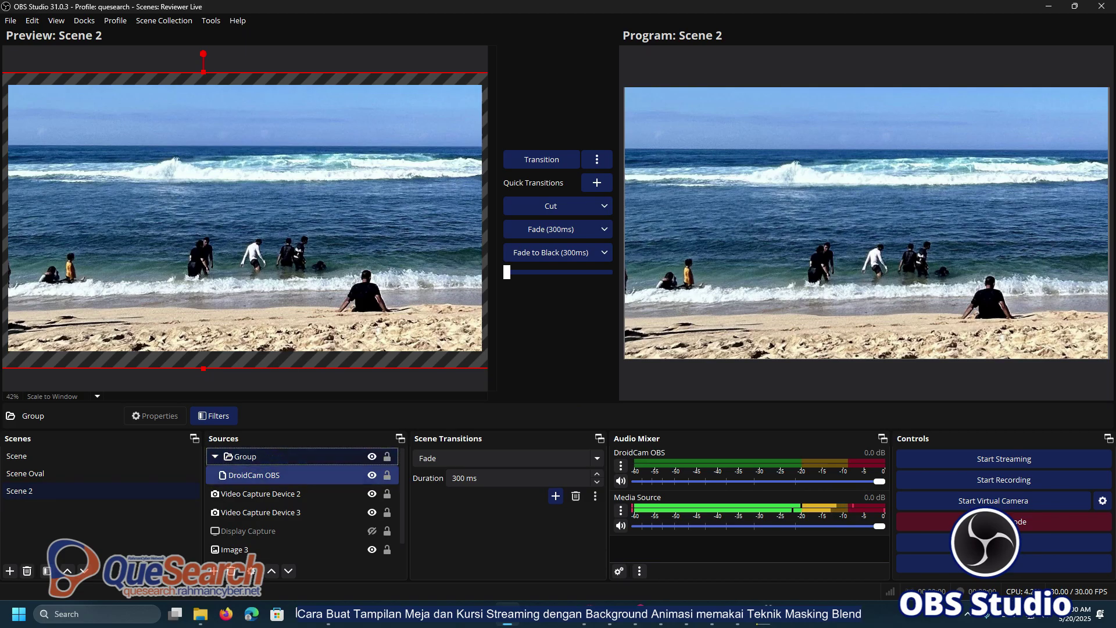
pyautogui.click(254, 476)
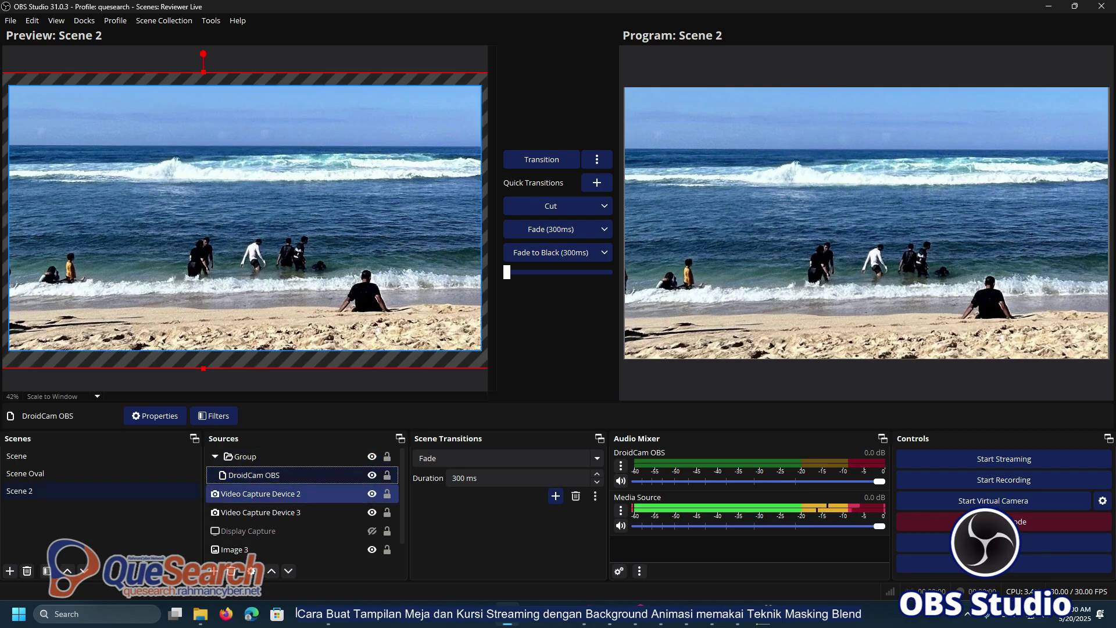
pyautogui.click(245, 456)
pyautogui.click(213, 570)
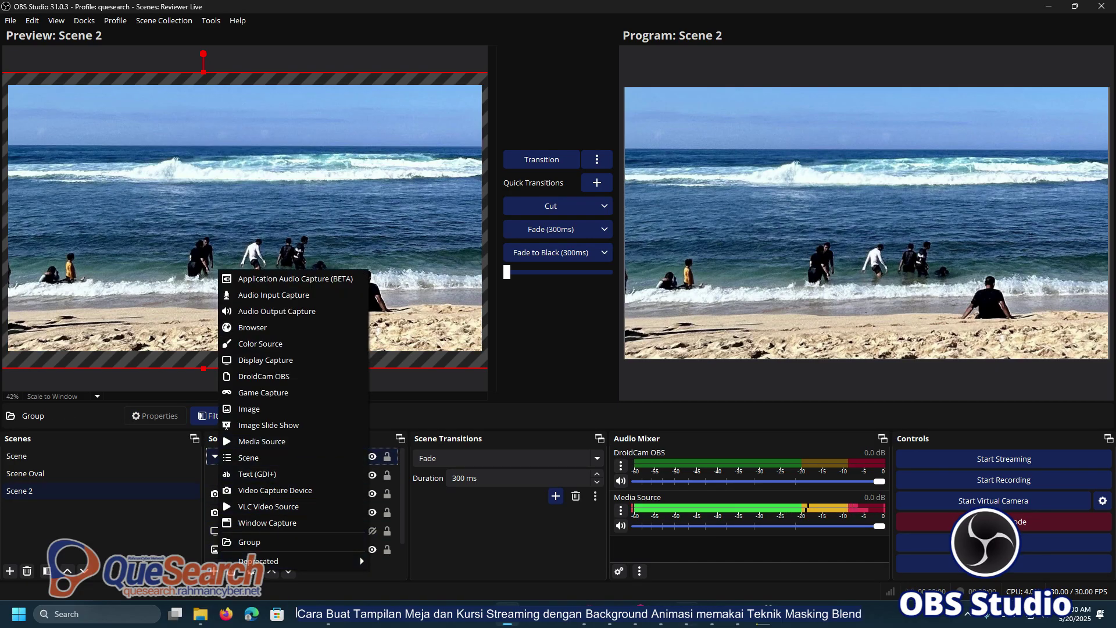
pyautogui.click(763, 614)
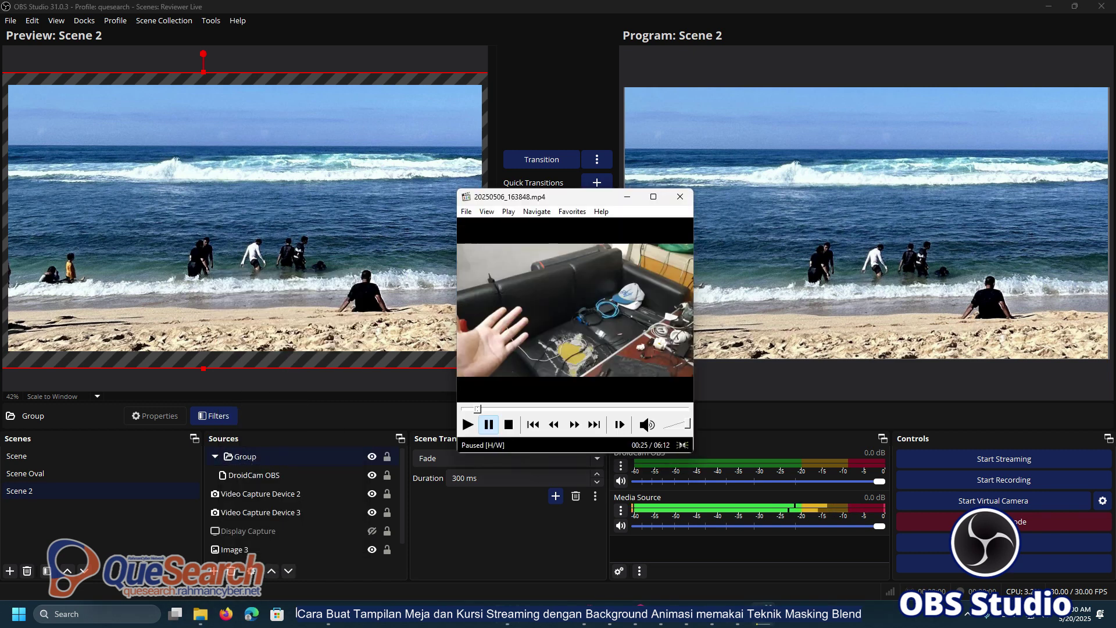
pyautogui.rightClick(578, 268)
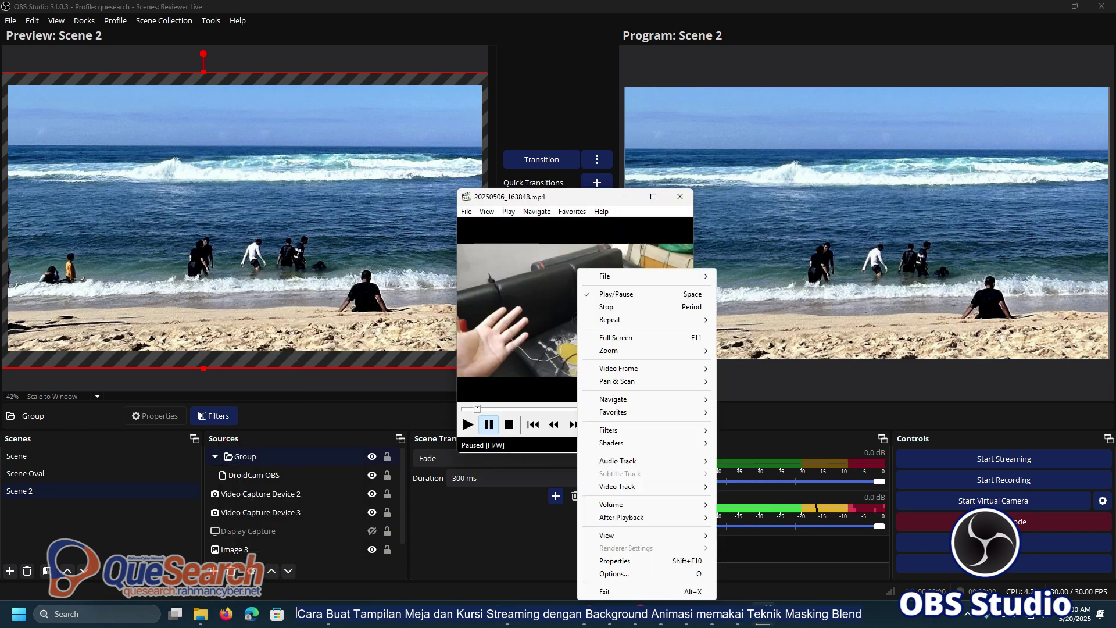
pyautogui.click(627, 197)
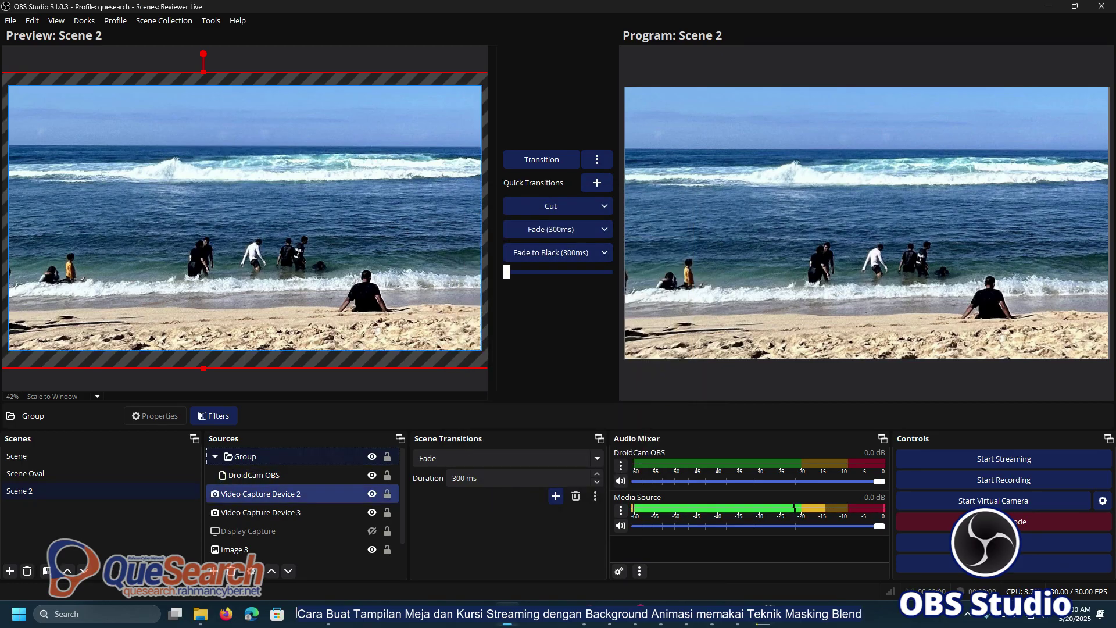
# Add a new image source named VIDEO SOURCE to Scene 2.
pyautogui.click(214, 571)
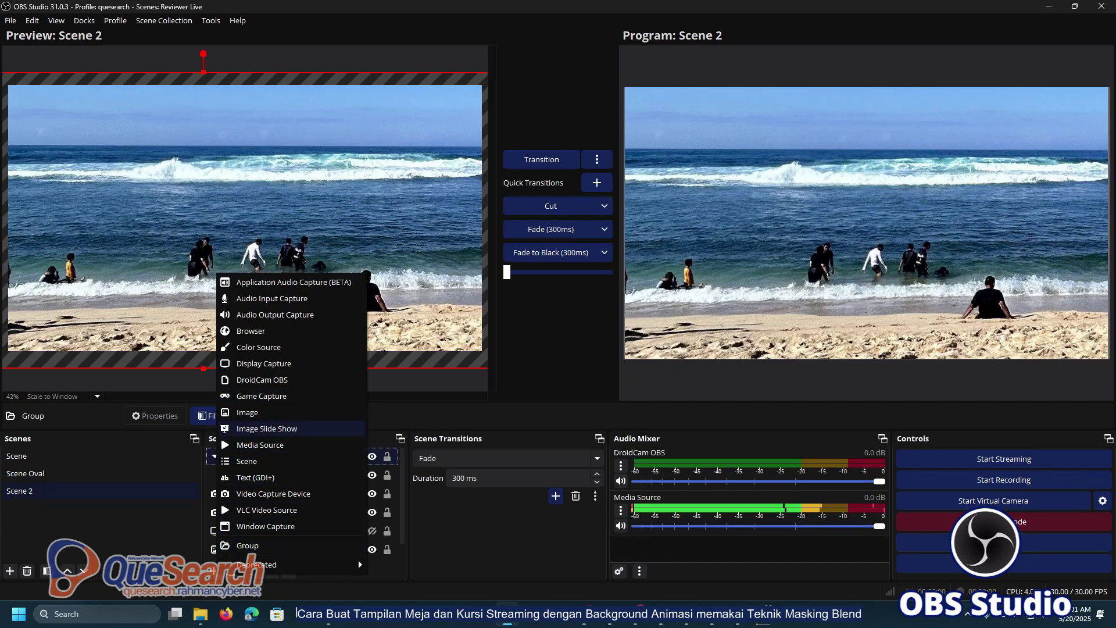
pyautogui.click(249, 412)
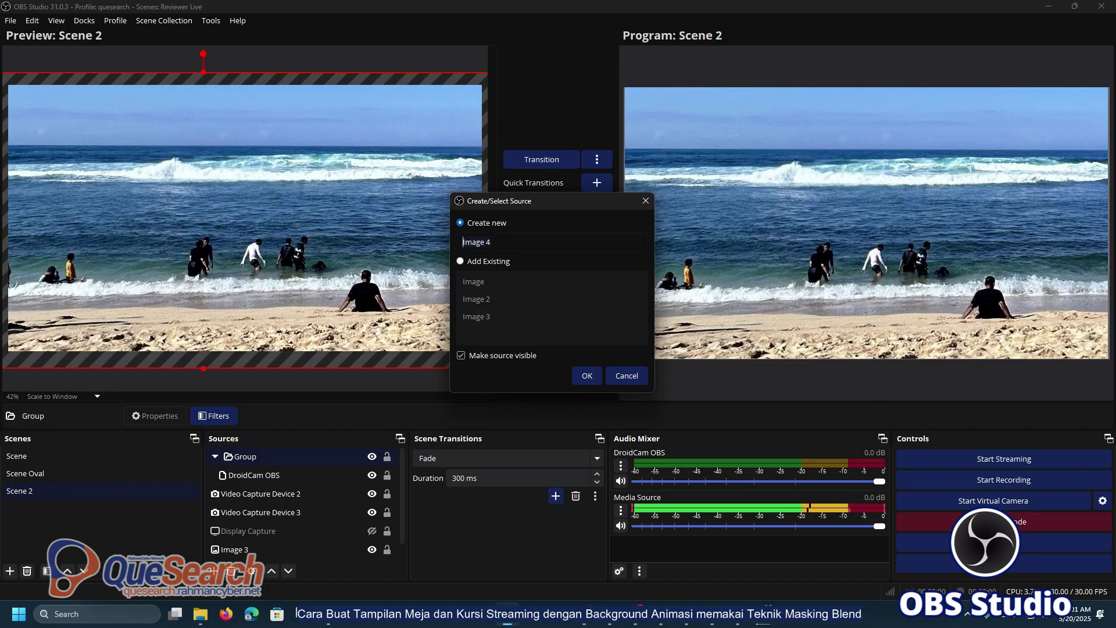
pyautogui.write('VIDEO SOURCE')
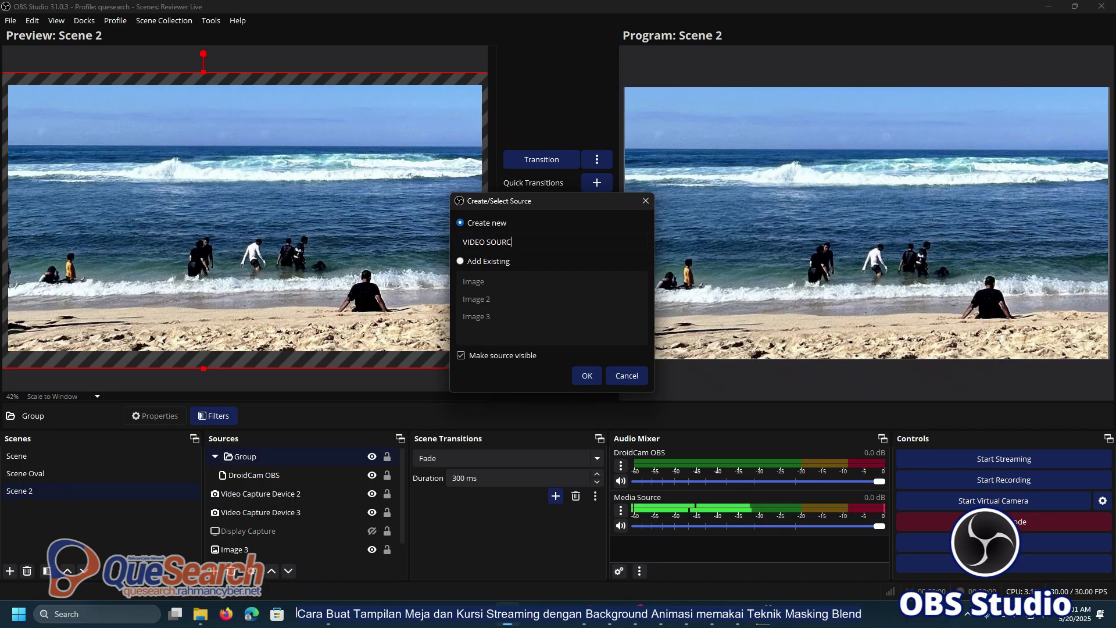
pyautogui.press('Return')
# Load 20250506_163848.mp4_snapshot_00.25.657.jpg from the A50SSSSS/New folder on USB Drive (I:) into VIDEO SOURCE.
pyautogui.click(726, 307)
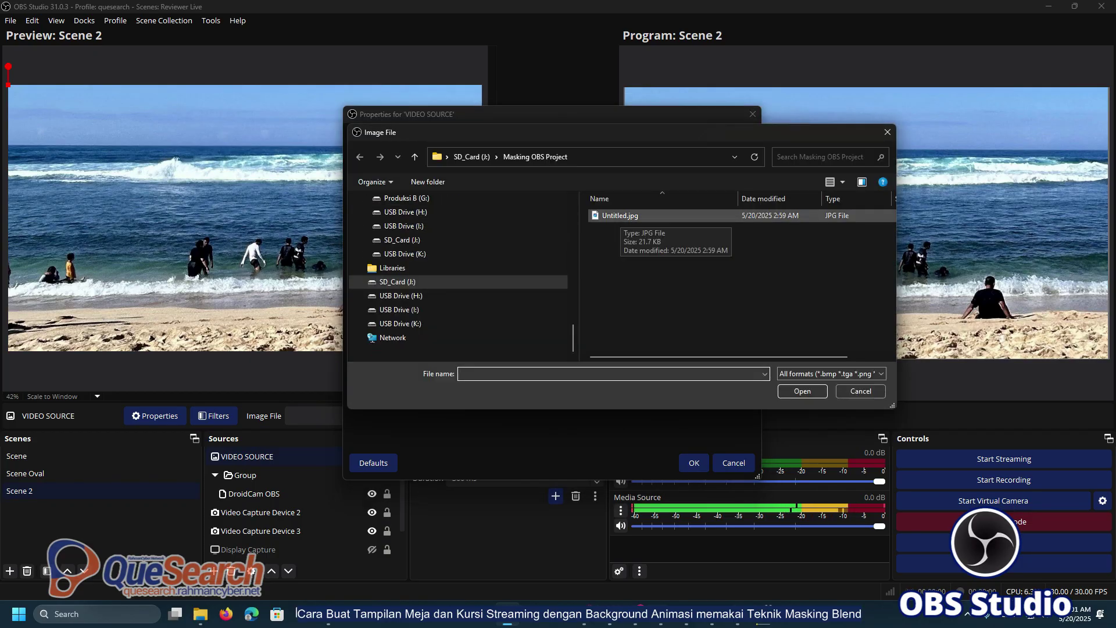
pyautogui.click(399, 309)
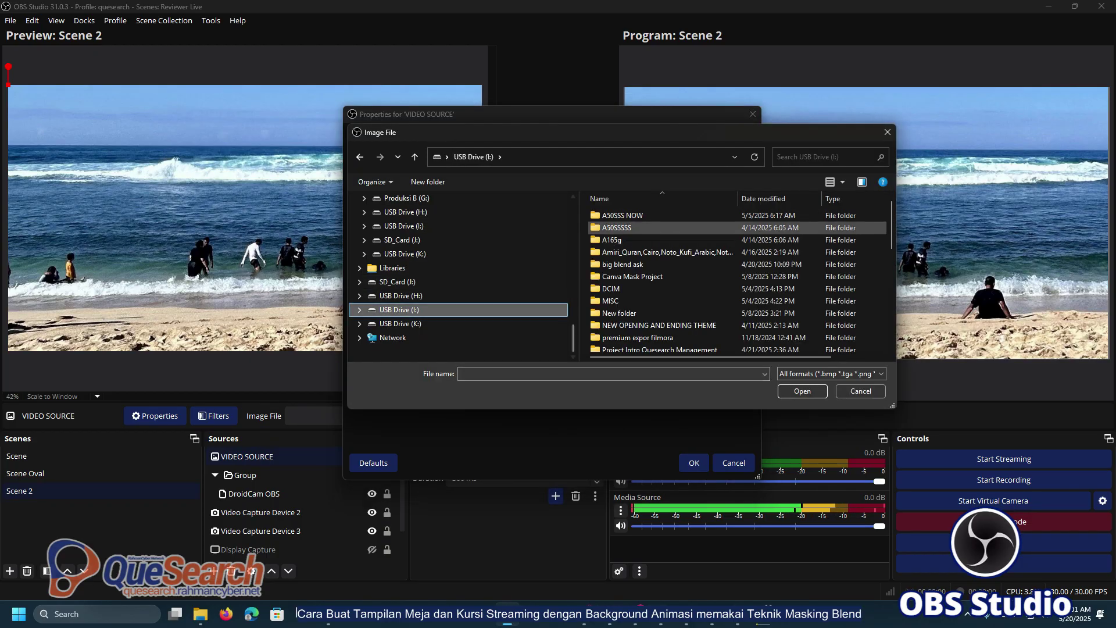
pyautogui.doubleClick(616, 228)
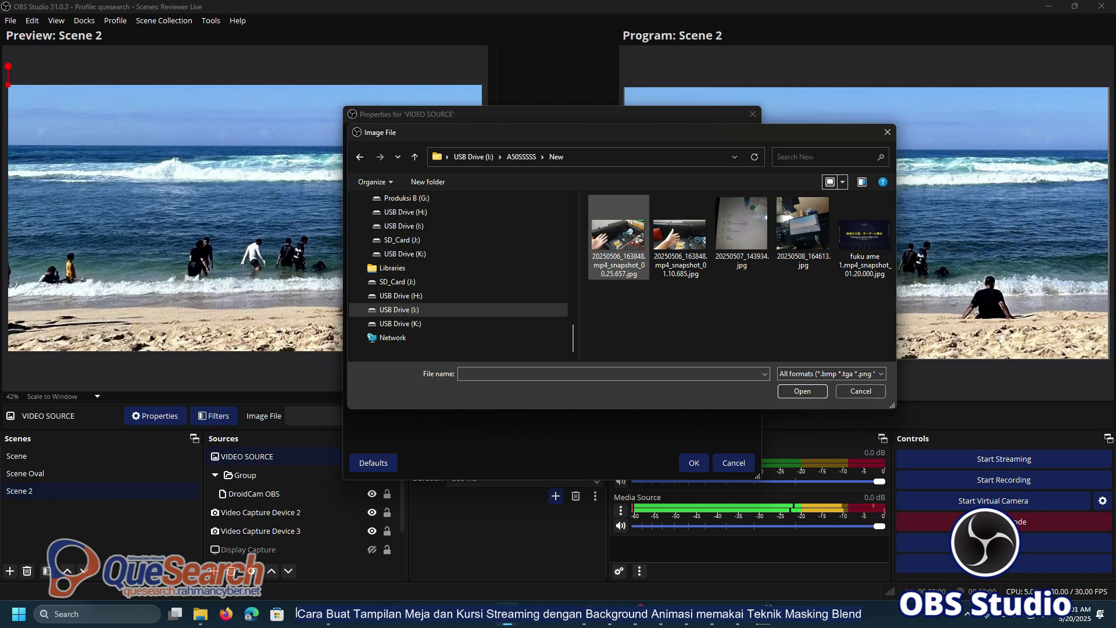
pyautogui.doubleClick(617, 228)
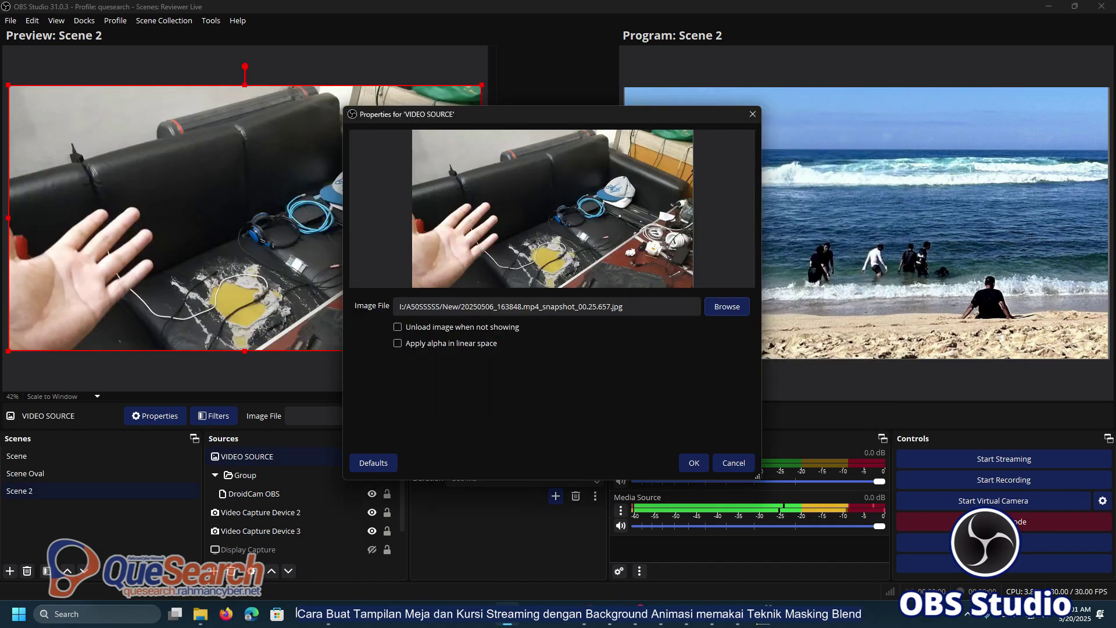
pyautogui.click(694, 463)
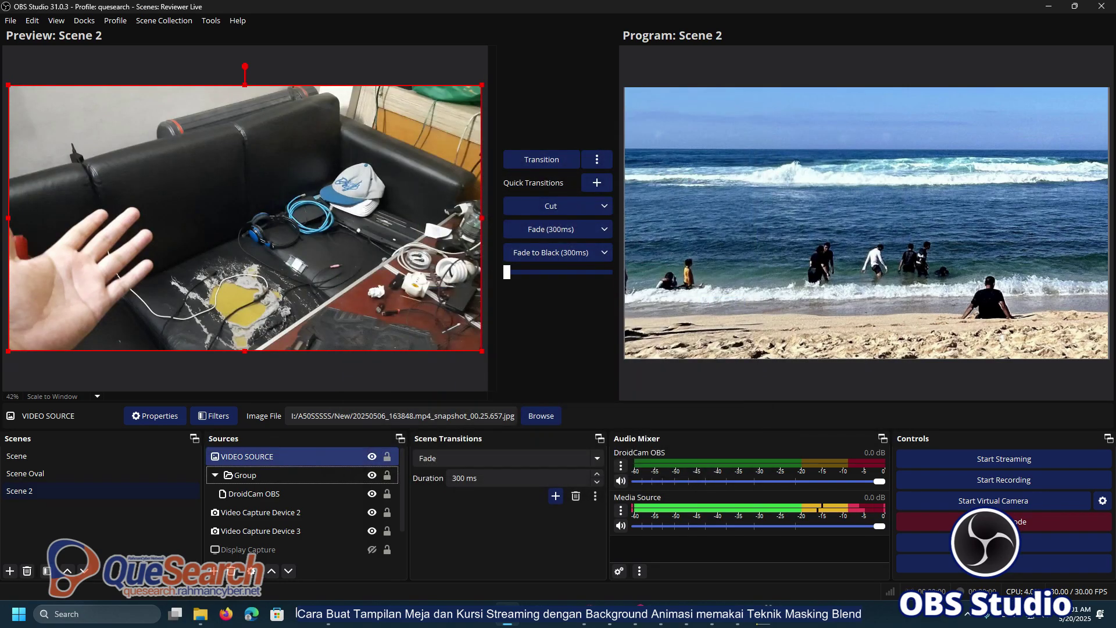
# Move VIDEO SOURCE into Group and remove the DroidCam OBS source from it.
pyautogui.moveTo(265, 456); pyautogui.dragTo(274, 475)
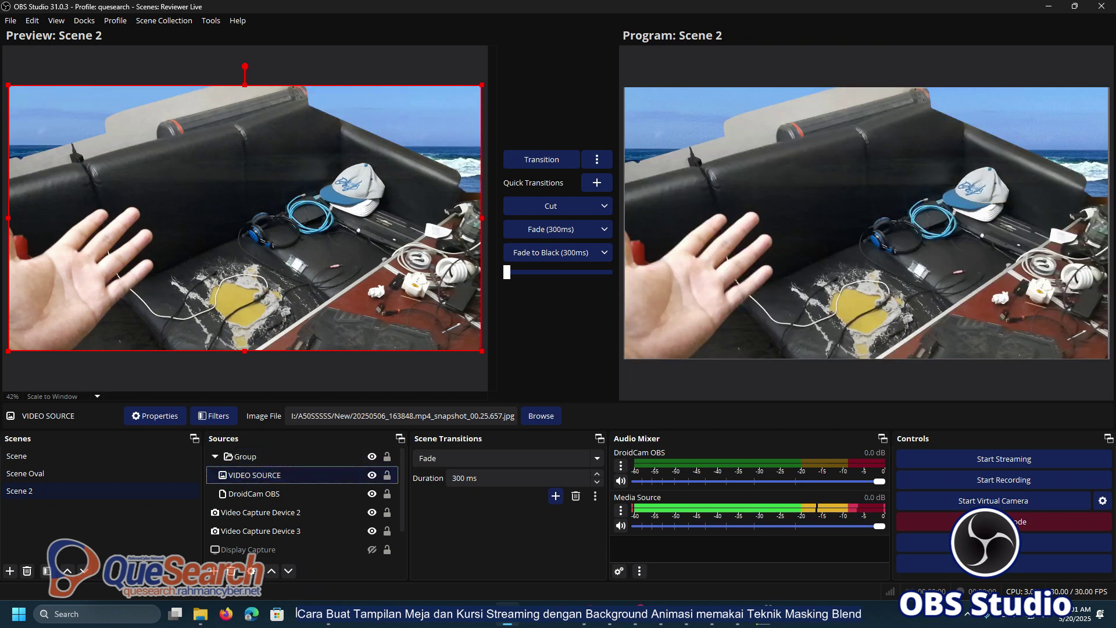
pyautogui.click(254, 493)
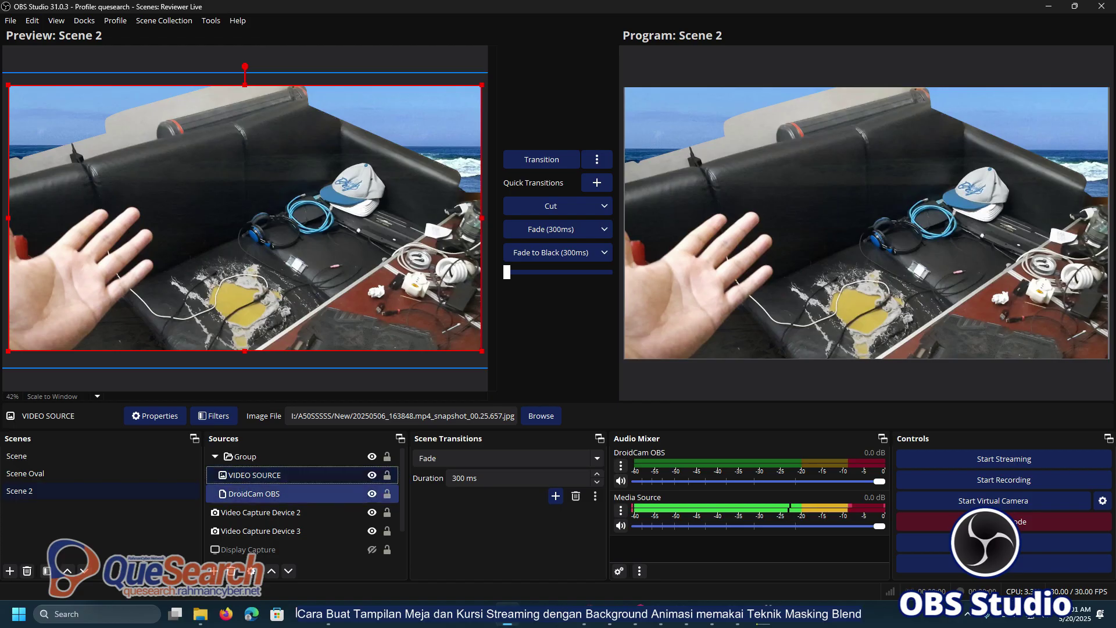
pyautogui.press('Delete')
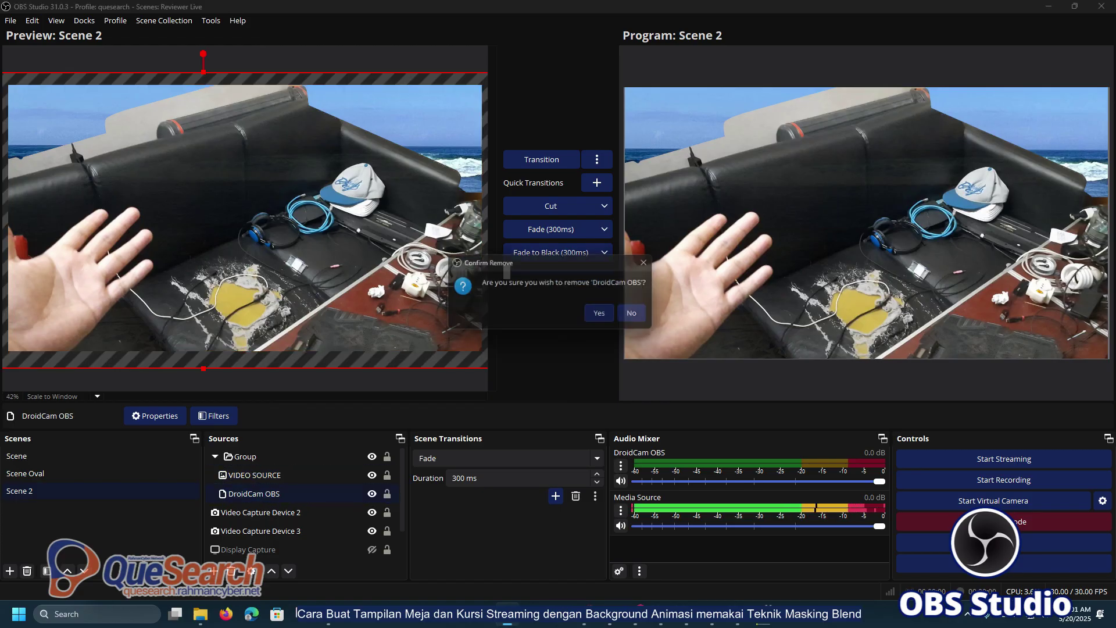
pyautogui.press('Return')
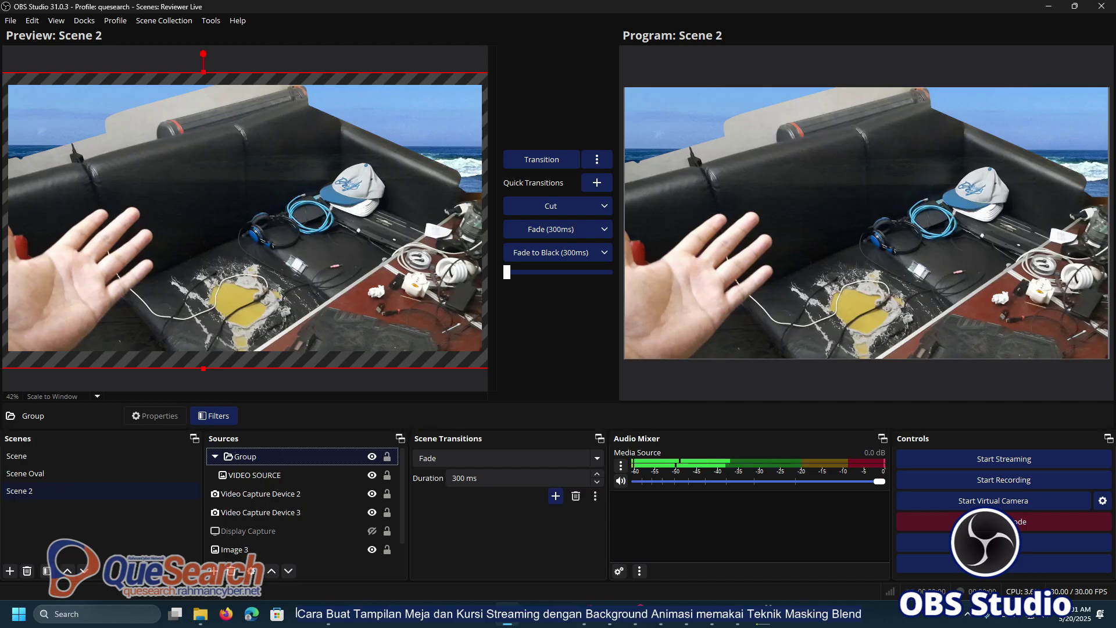
# Try shifting the masked sofa image in the preview, and revert VIDEO SOURCE to its place outside Group.
pyautogui.moveTo(245, 218); pyautogui.dragTo(153, 216)
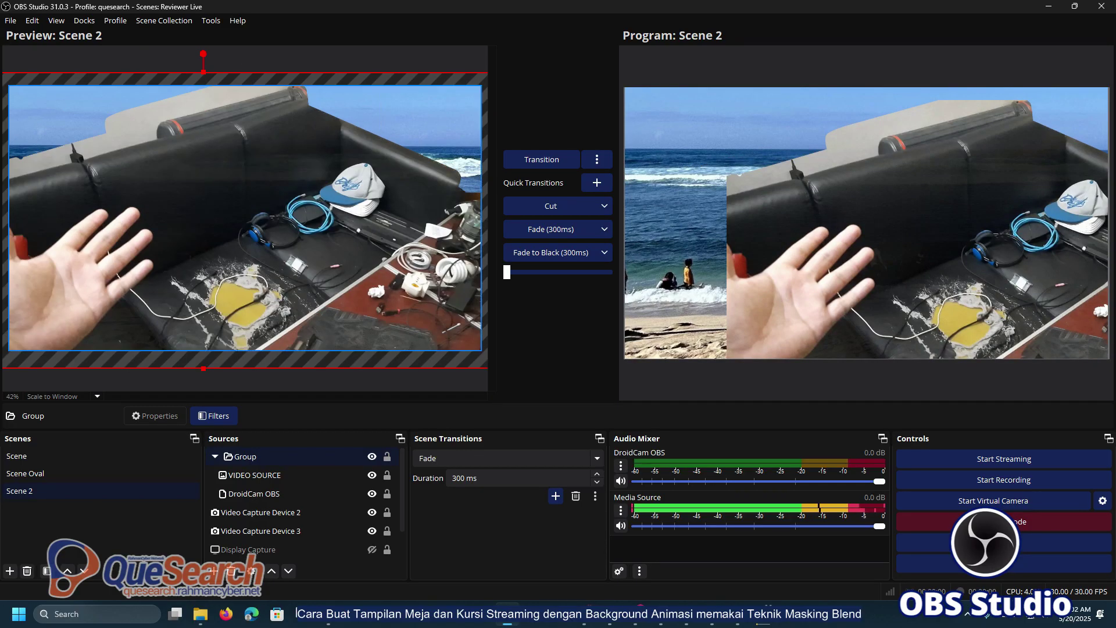
pyautogui.hotkey('ctrl', 'f')
pyautogui.click(255, 475)
pyautogui.moveTo(255, 475); pyautogui.dragTo(271, 457)
pyautogui.moveTo(279, 227); pyautogui.dragTo(248, 230)
pyautogui.hotkey('ctrl', 's')
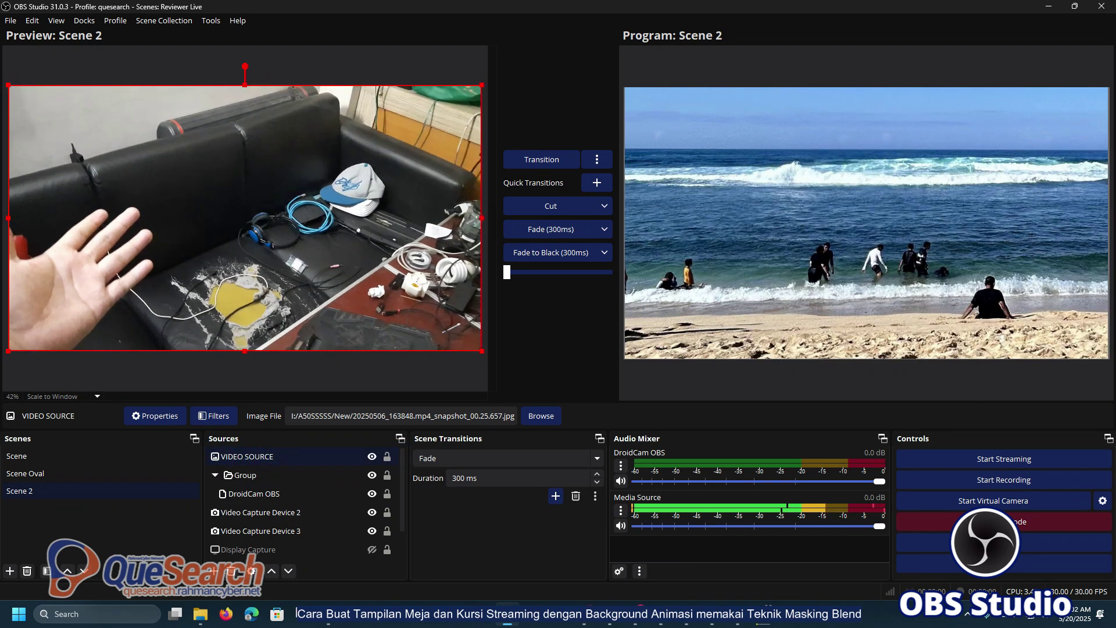
pyautogui.moveTo(247, 456); pyautogui.dragTo(277, 475)
pyautogui.hotkey('ctrl', 'z')
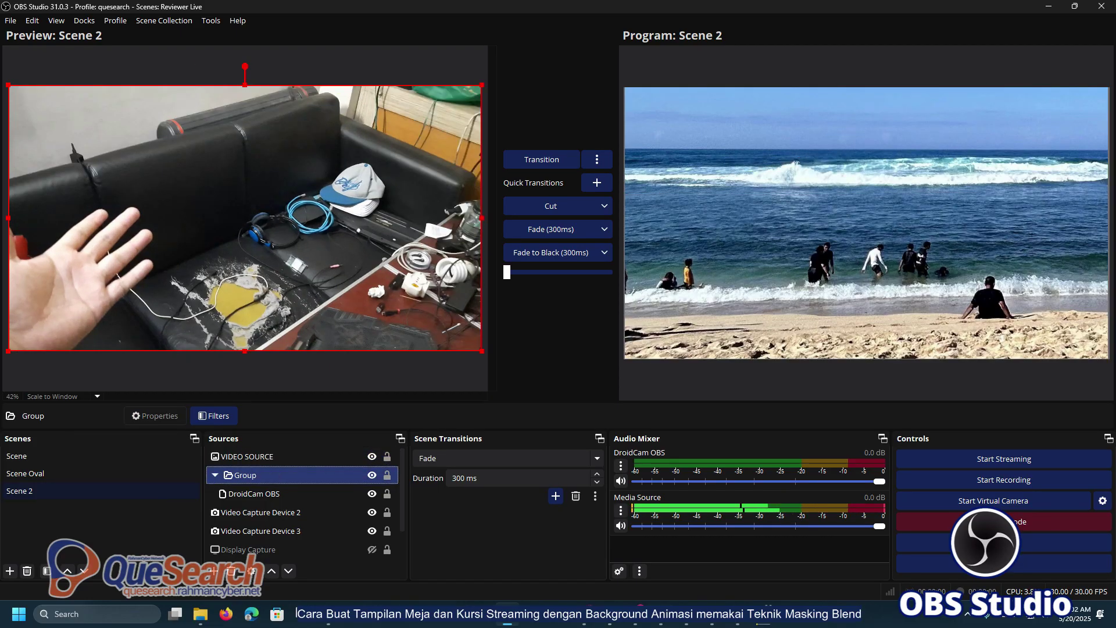
# Remove DroidCam OBS from Group, and try placing VIDEO SOURCE inside the group before undoing that move.
pyautogui.press('Delete')
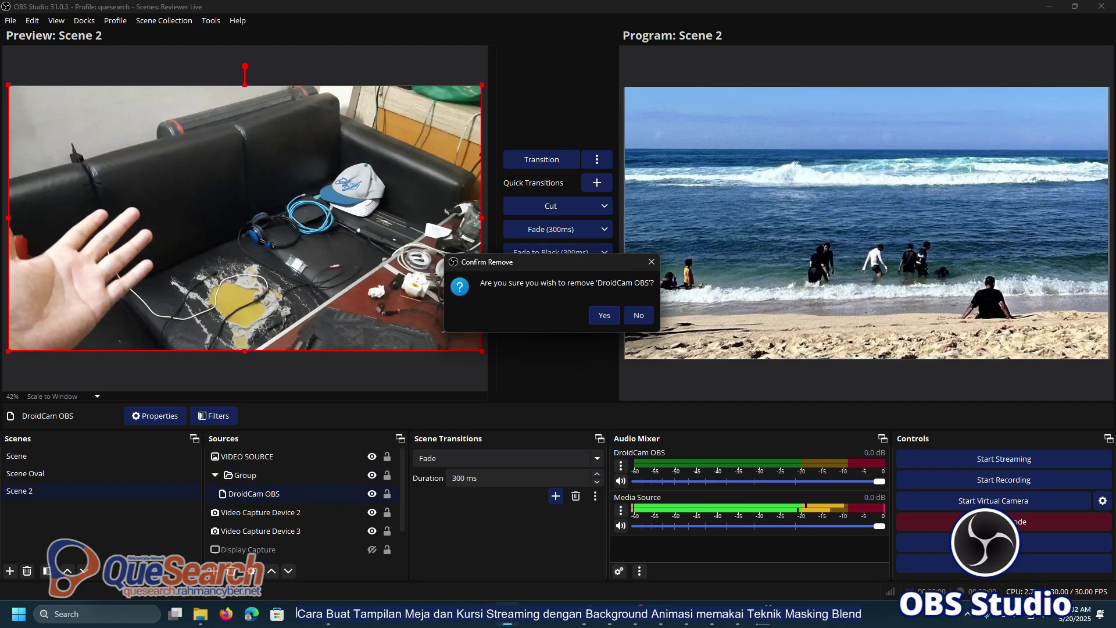
pyautogui.press('Return')
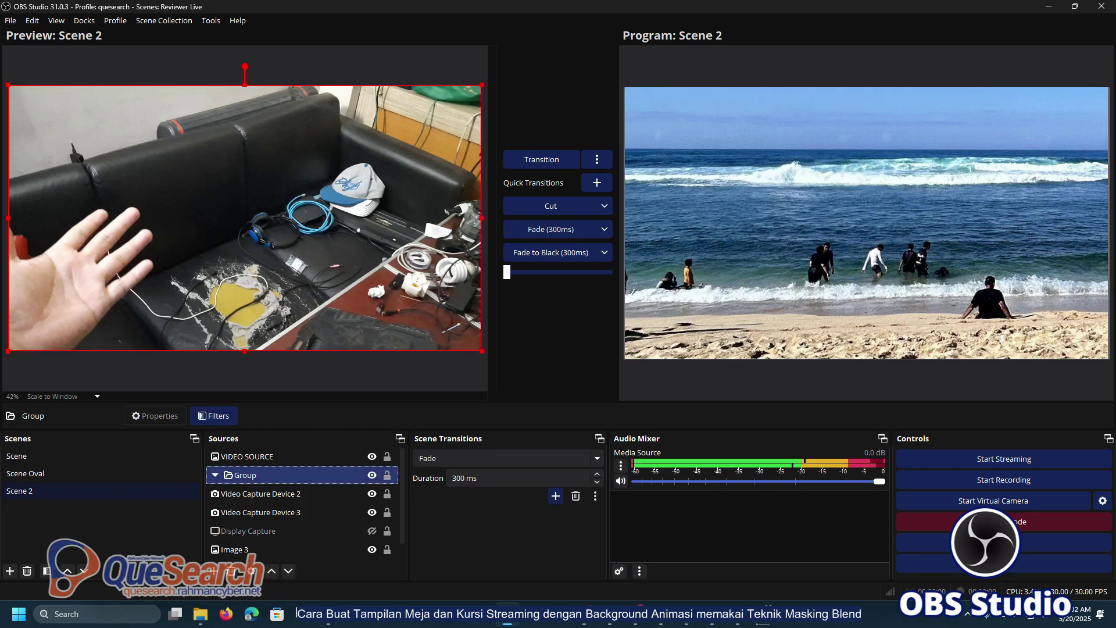
pyautogui.click(247, 456)
pyautogui.moveTo(247, 456); pyautogui.dragTo(275, 471)
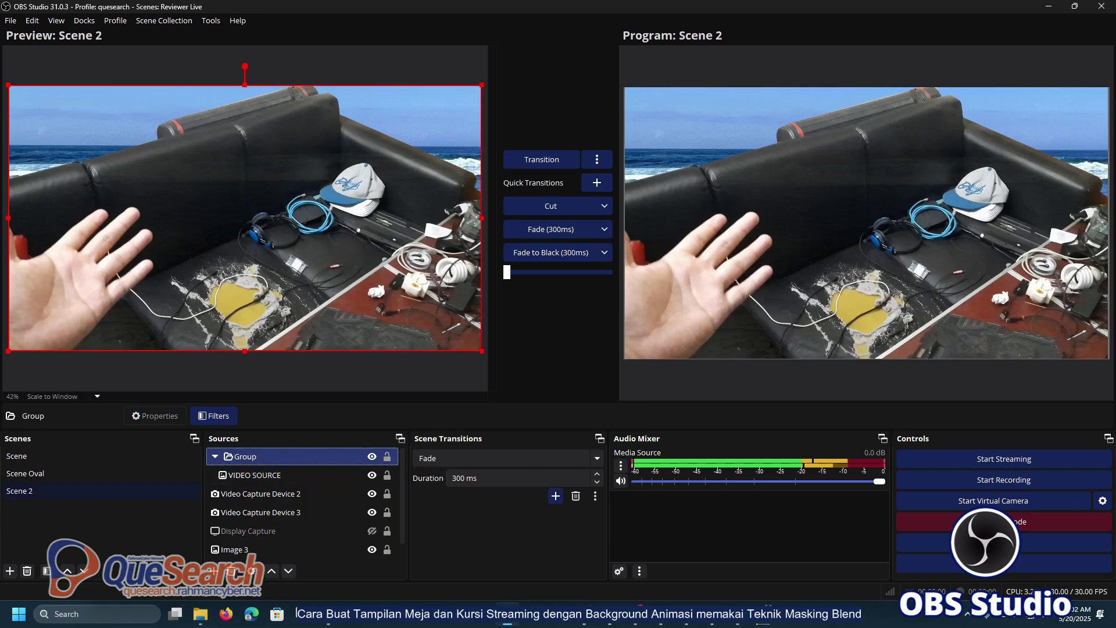
pyautogui.hotkey('ctrl', 'z')
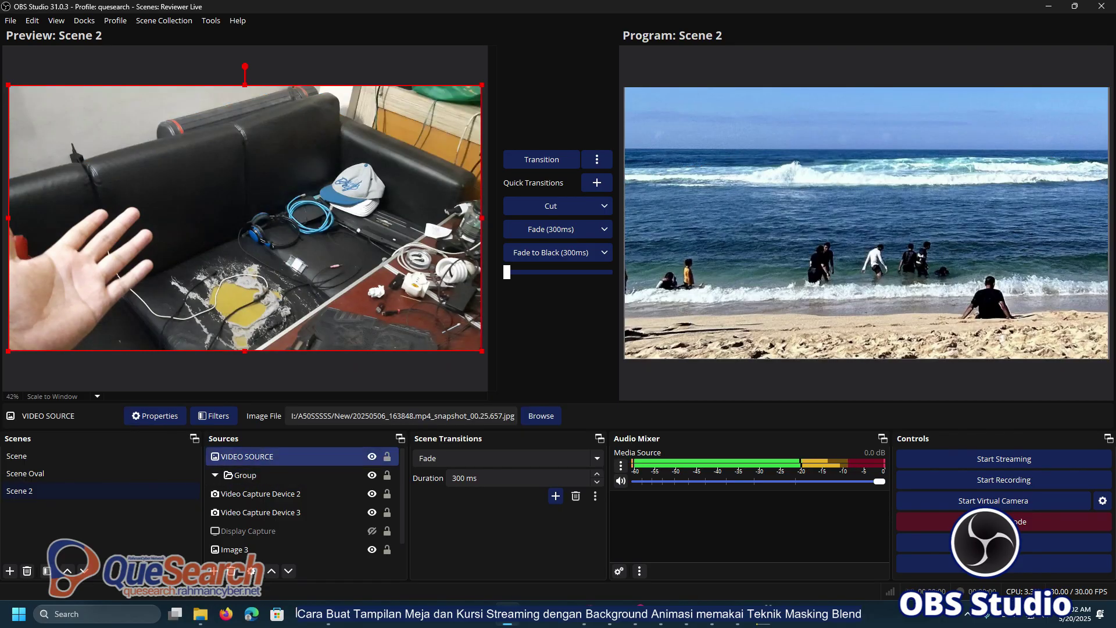
# Delete both VIDEO SOURCE and Group from Scene 2.
pyautogui.hotkey('shift', 'Down')
pyautogui.press('Delete')
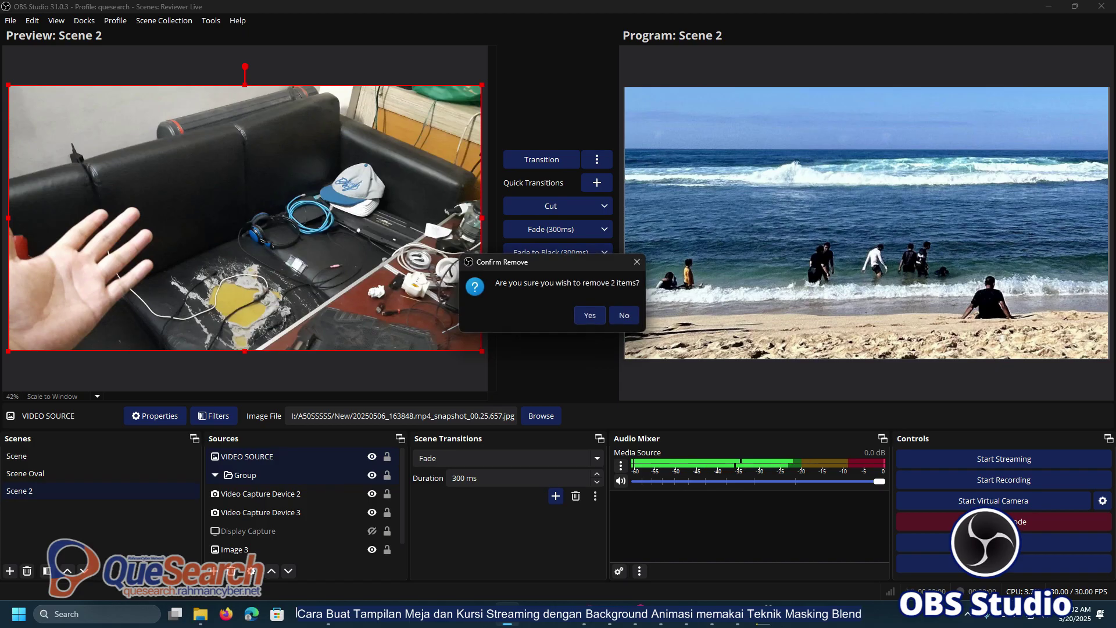
pyautogui.click(590, 315)
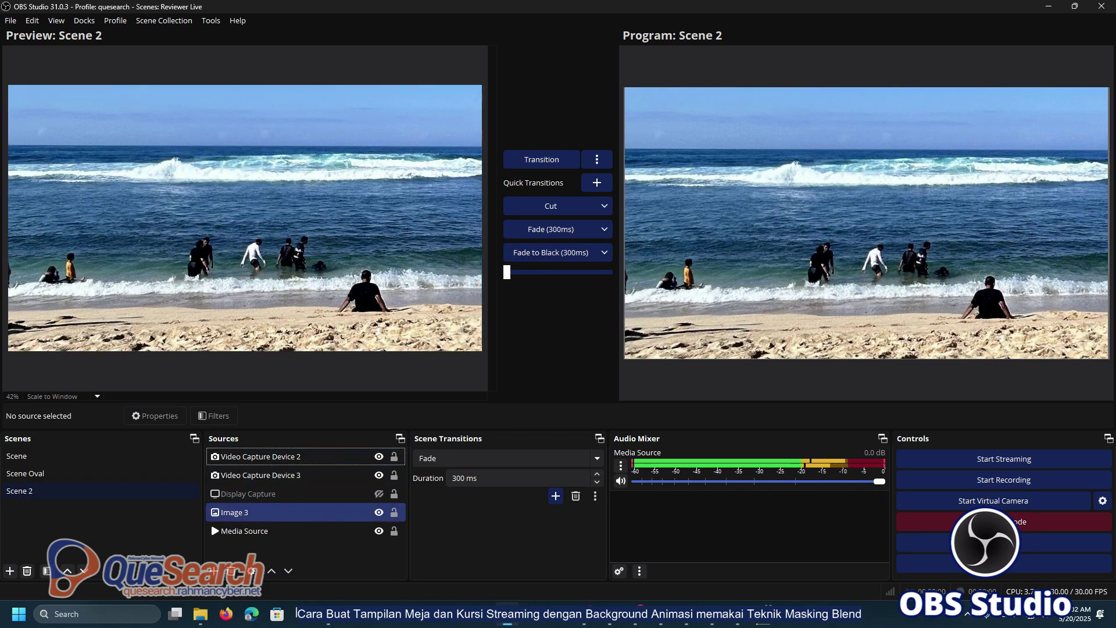
# Add a new image source named VIDEO KAMERA to Scene 2.
pyautogui.click(290, 512)
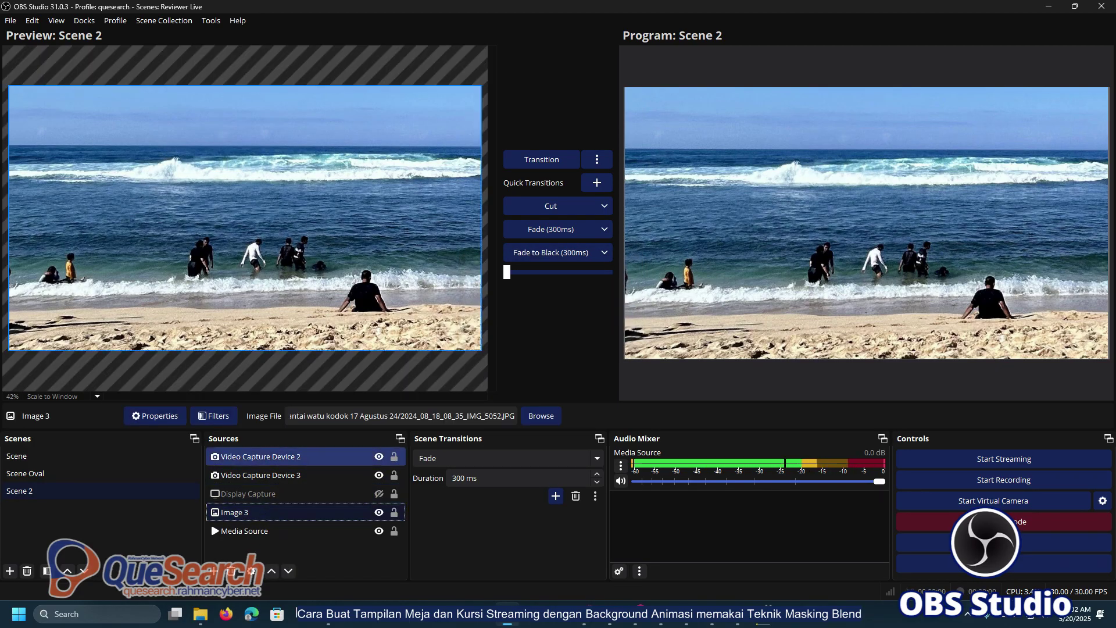
pyautogui.click(214, 571)
pyautogui.click(261, 408)
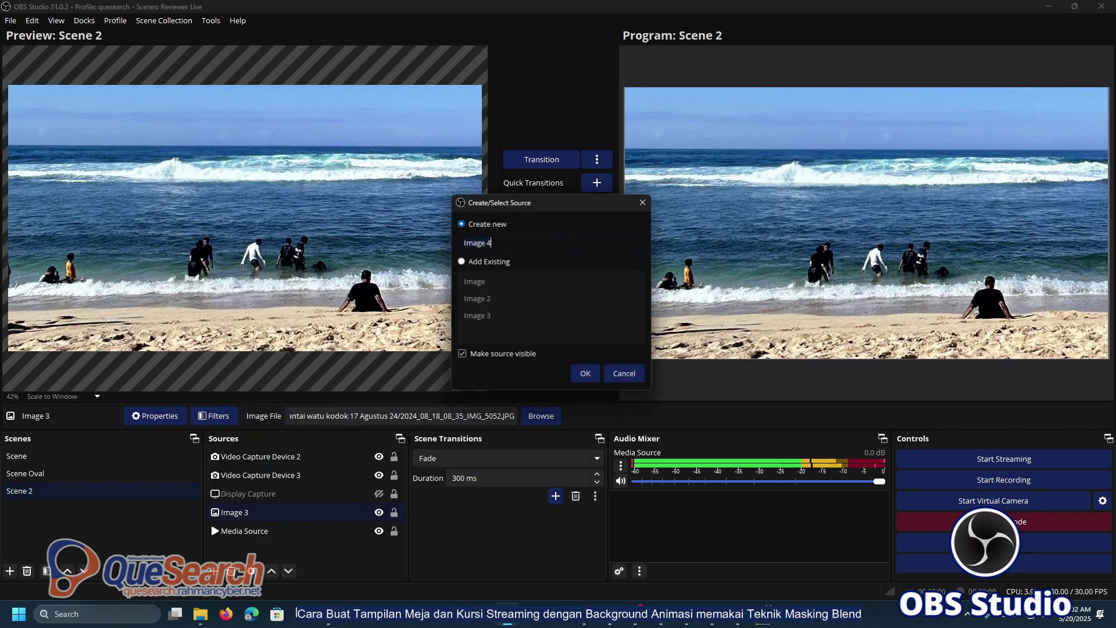
pyautogui.write('VIDE')
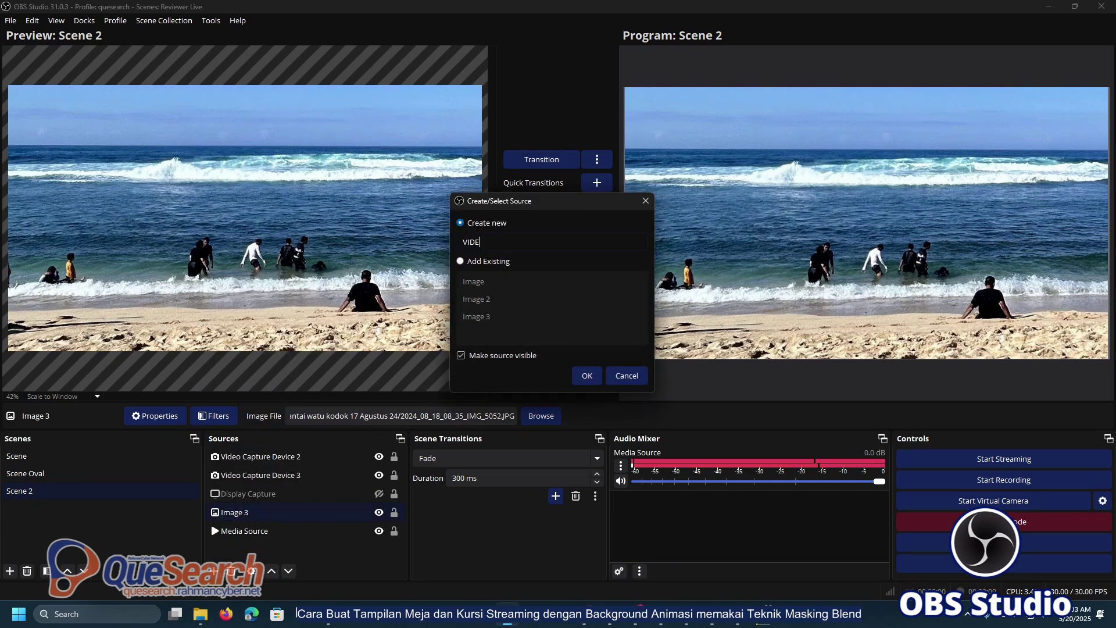
pyautogui.write('O ')
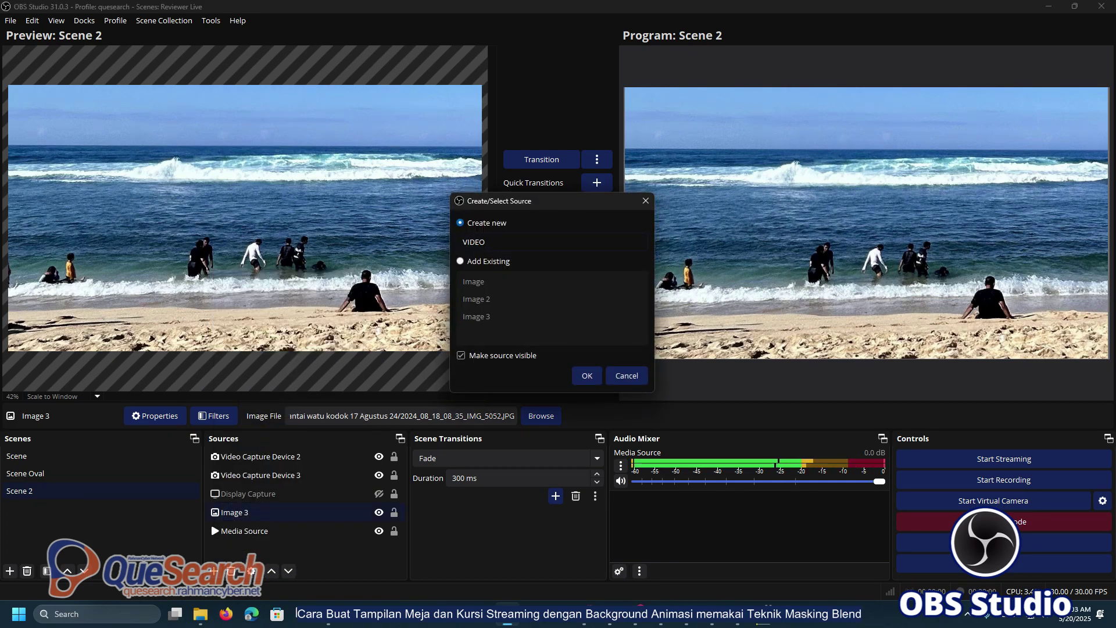
pyautogui.write('KAMERA')
pyautogui.click(587, 375)
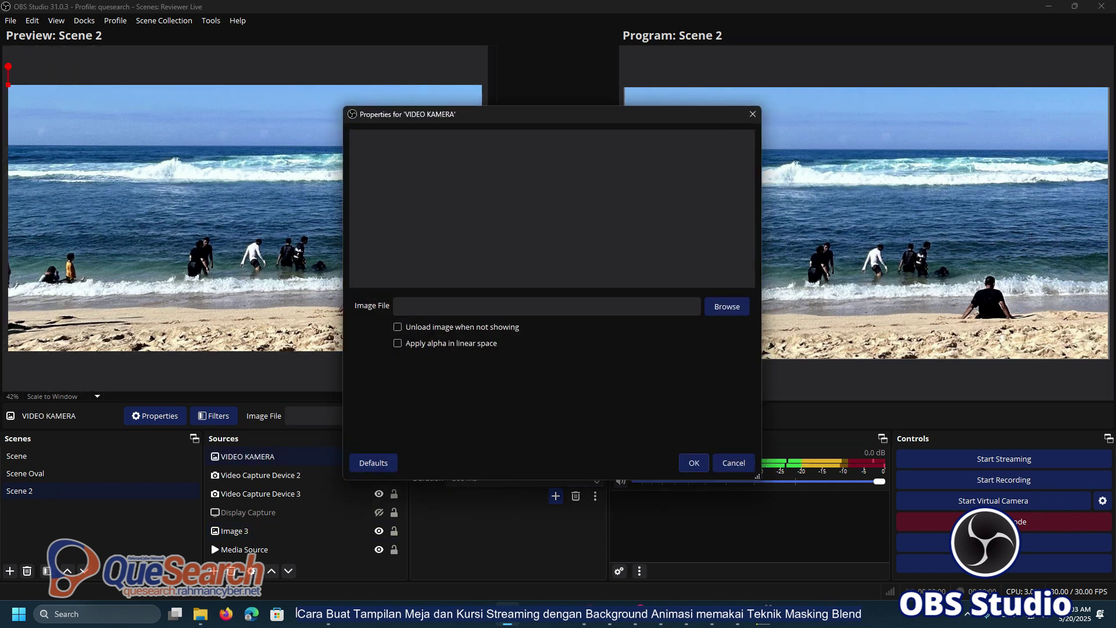
# Load 20250506_163848.mp4_snapshot_00.25.657.jpg from the A50SSSSS/New folder as the image for VIDEO KAMERA.
pyautogui.click(725, 304)
pyautogui.doubleClick(619, 235)
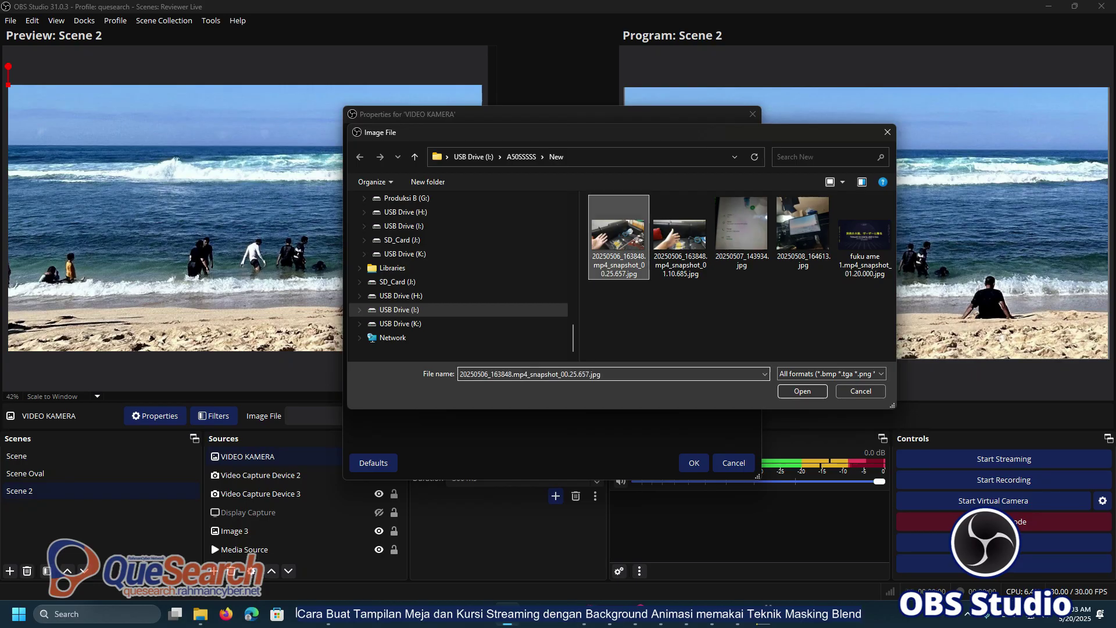
pyautogui.click(694, 463)
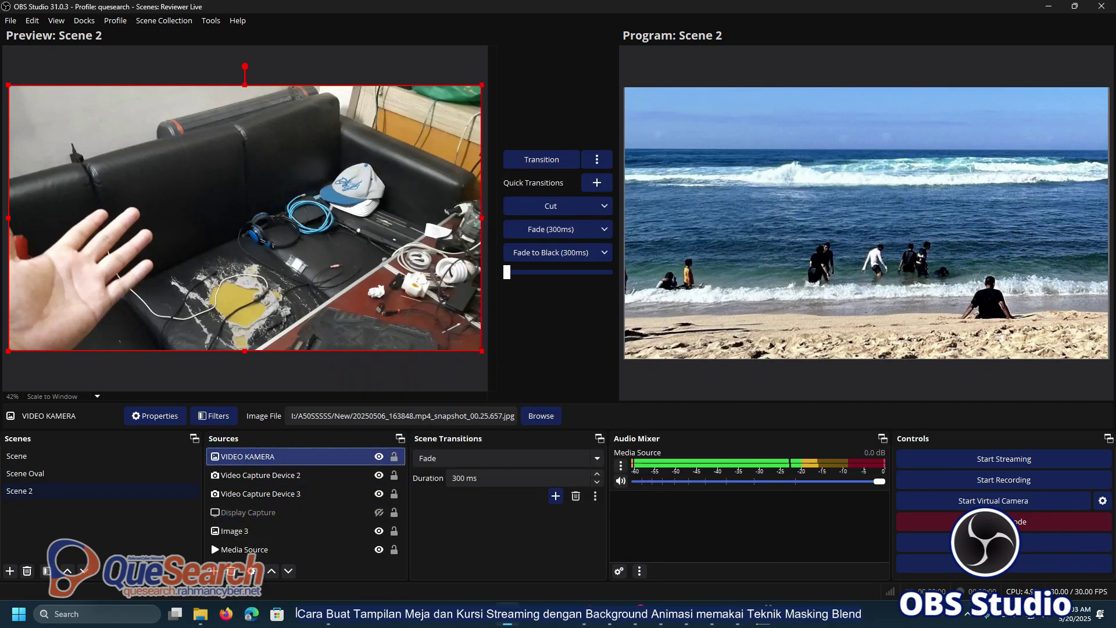
# Group the VIDEO KAMERA source in Scene 2 and name the group MASKING KAMERA.
pyautogui.rightClick(279, 457)
pyautogui.click(335, 85)
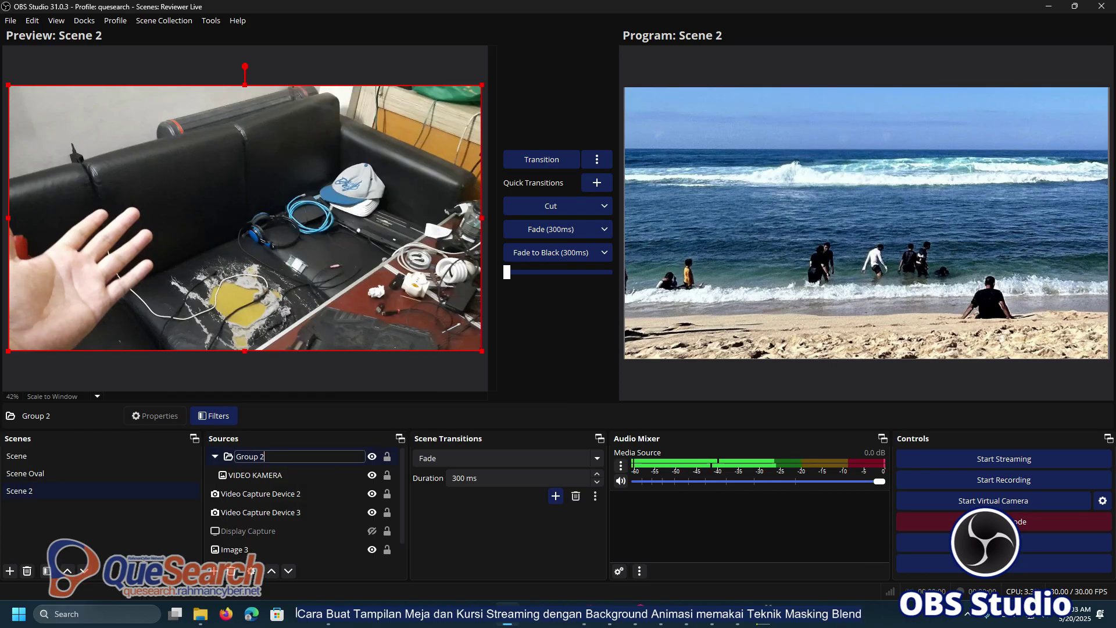
pyautogui.write('MASKING KAMERA')
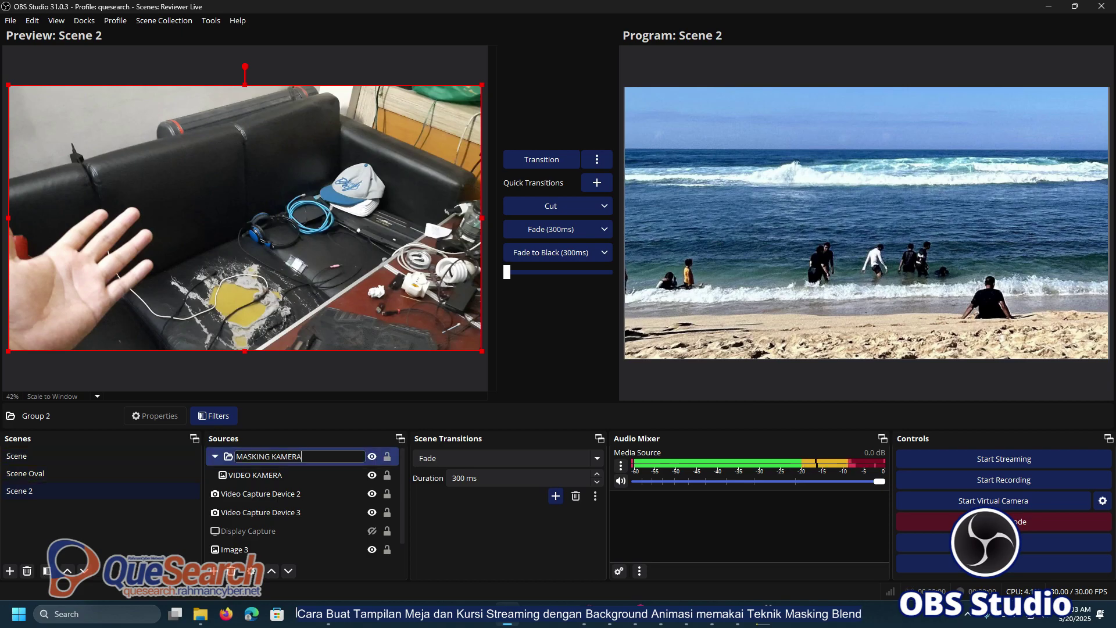
pyautogui.press('Return')
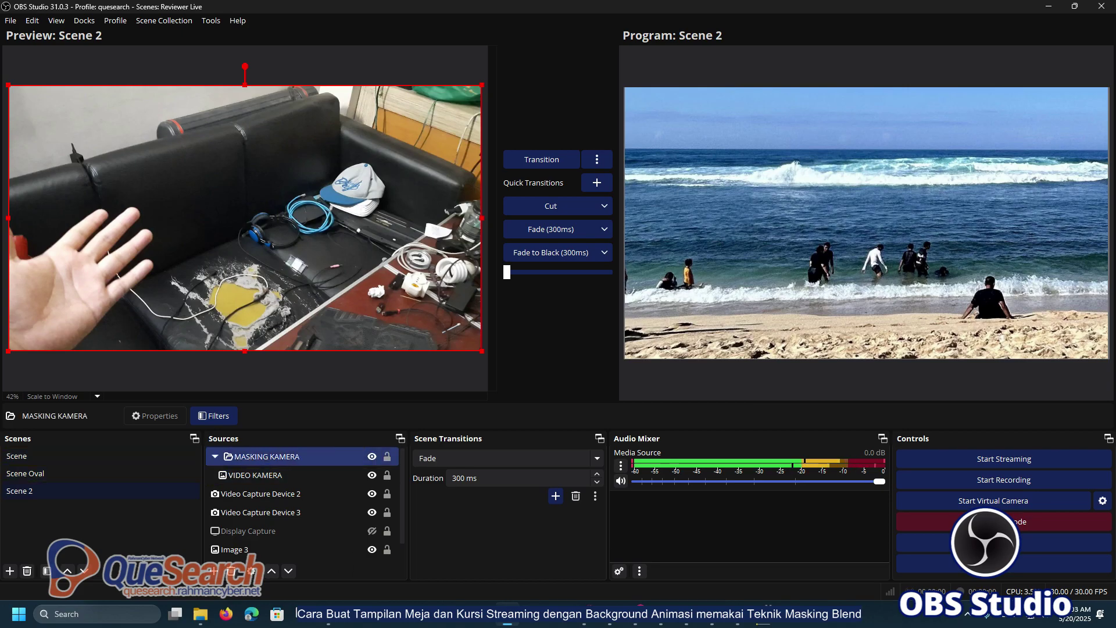
# Add an Image Mask/Blend filter to the MASKING KAMERA group with the type Alpha Mask (Color Channel).
pyautogui.rightClick(305, 457)
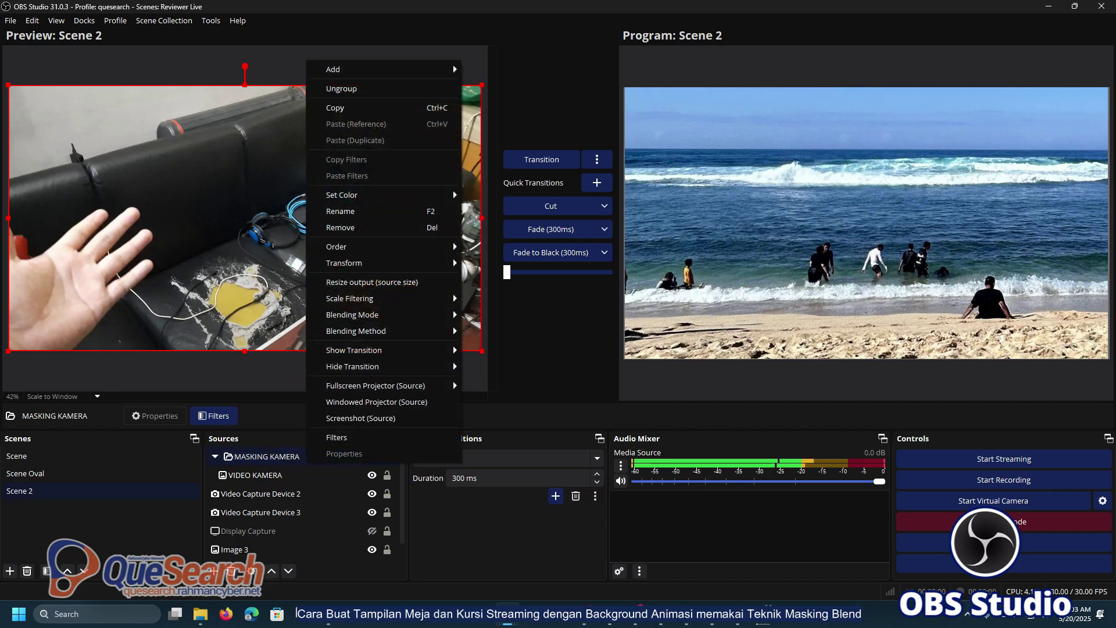
pyautogui.click(372, 438)
pyautogui.click(318, 496)
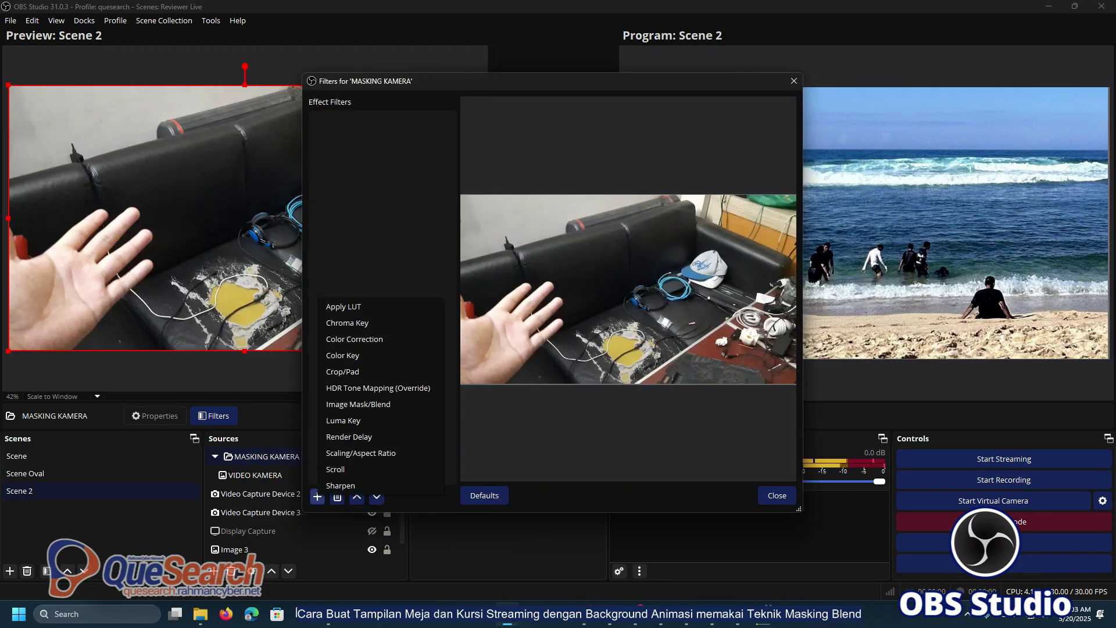
pyautogui.click(358, 404)
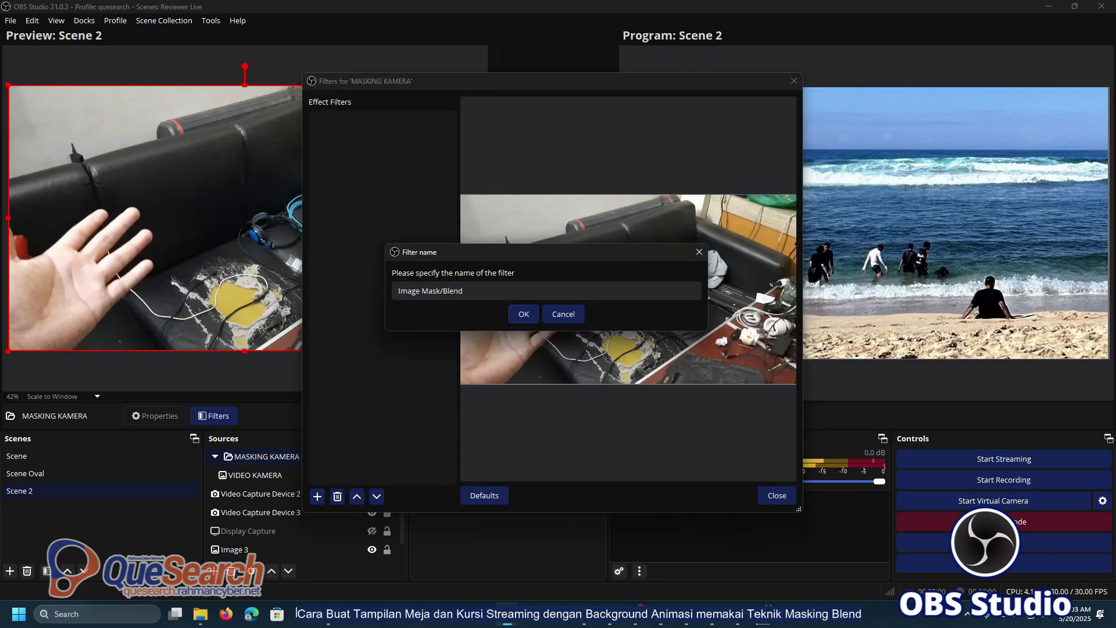
pyautogui.click(524, 314)
pyautogui.click(593, 284)
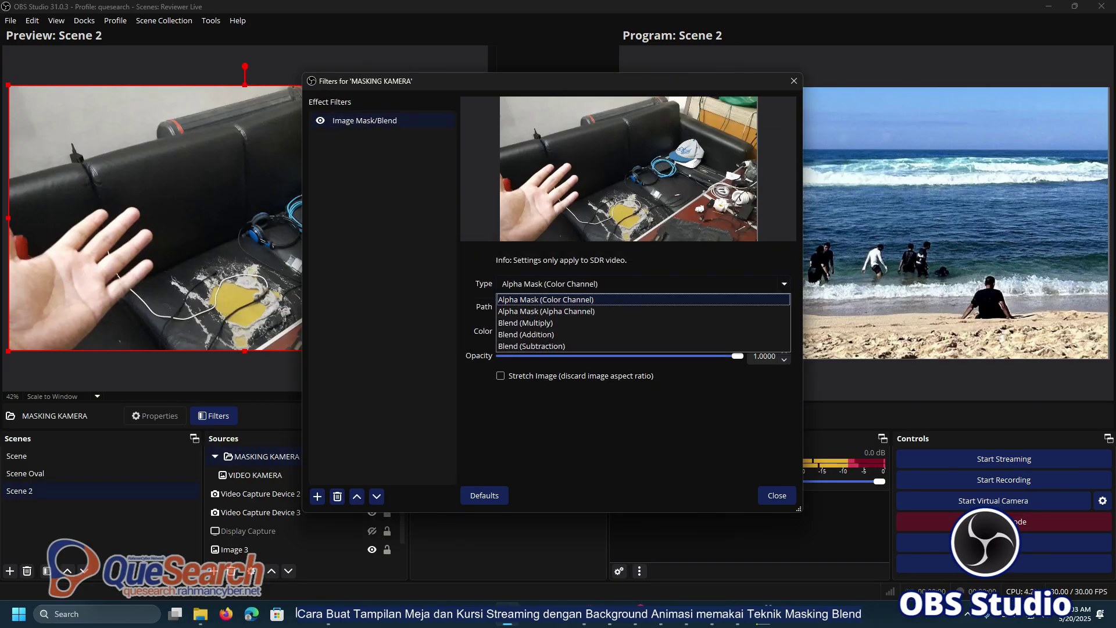
pyautogui.click(546, 299)
# Load Untitled.jpg from the Masking OBS Project folder on SD_Card (J:) as the filter's mask image and close the filters.
pyautogui.click(768, 308)
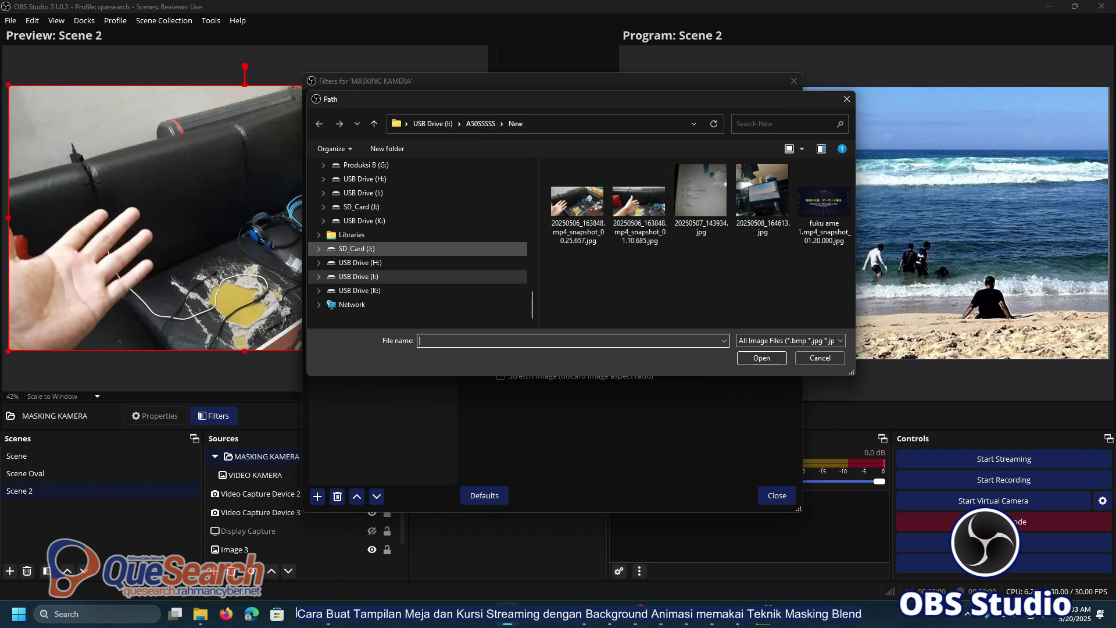
pyautogui.click(357, 249)
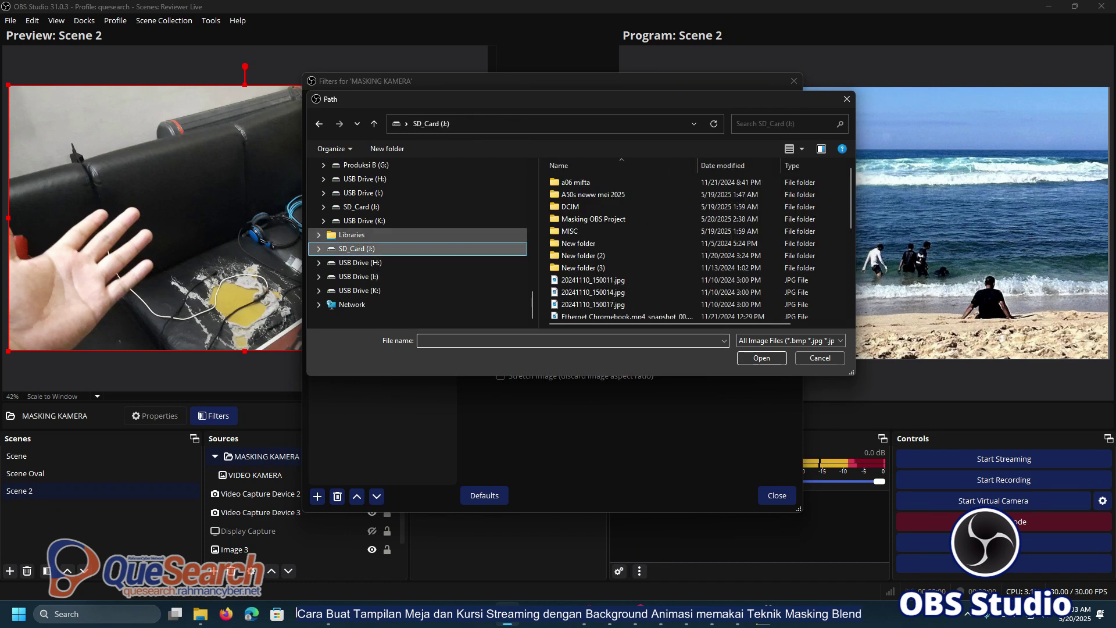
pyautogui.doubleClick(588, 218)
pyautogui.click(587, 183)
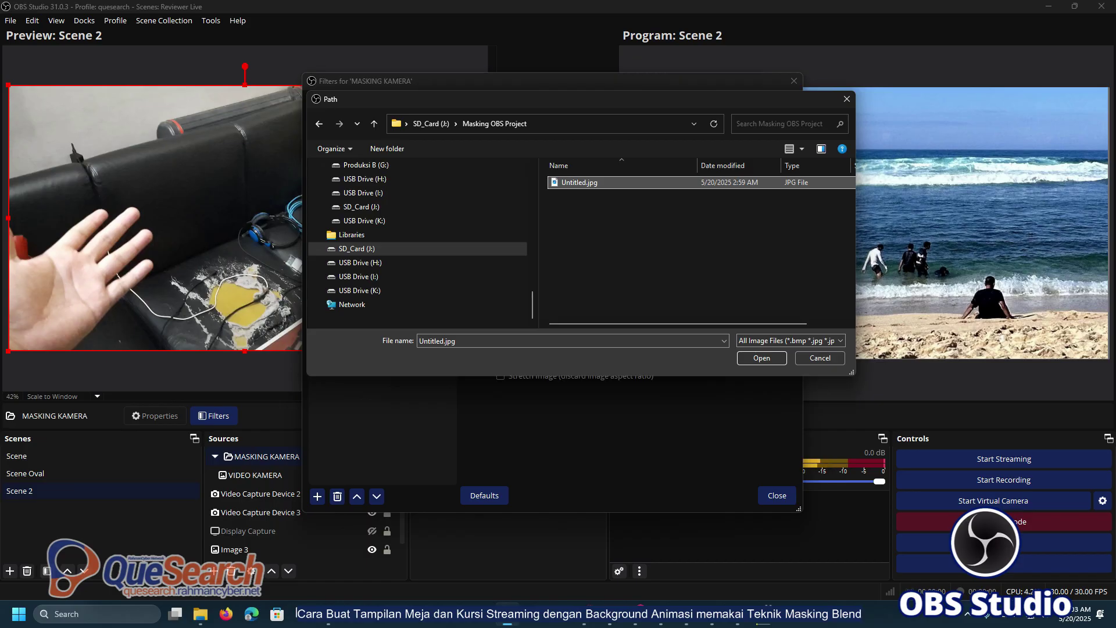
pyautogui.doubleClick(587, 183)
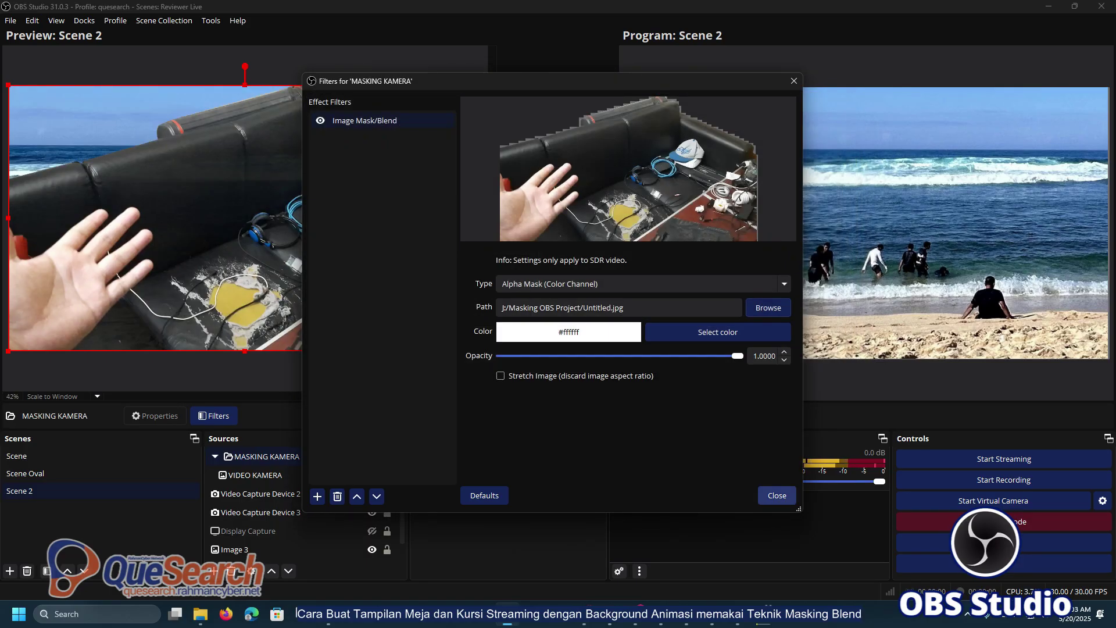
pyautogui.click(776, 495)
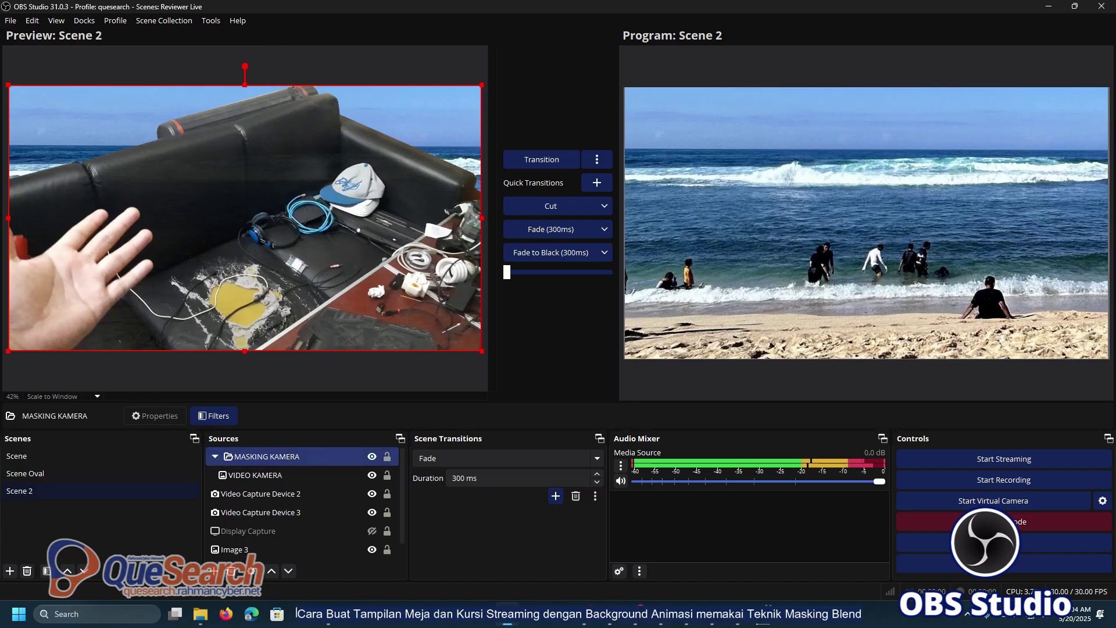
# Lower the MASKING KAMERA group about 264 px with a slight clockwise tilt, and transition Scene 2 to the program output.
pyautogui.moveTo(245, 218); pyautogui.dragTo(244, 283)
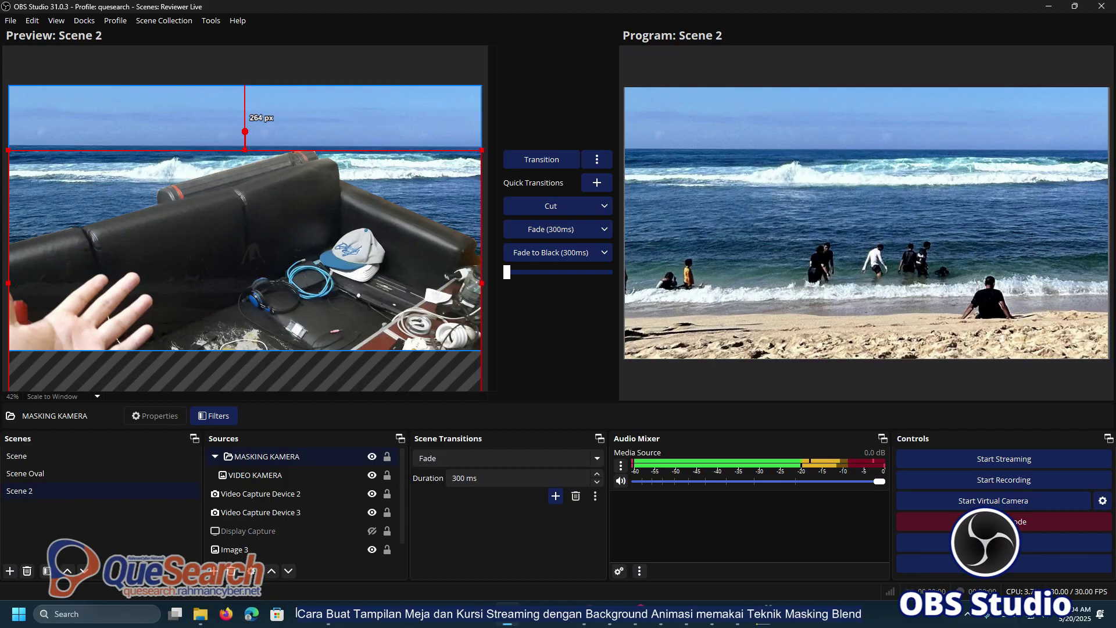
pyautogui.moveTo(245, 131); pyautogui.dragTo(279, 129)
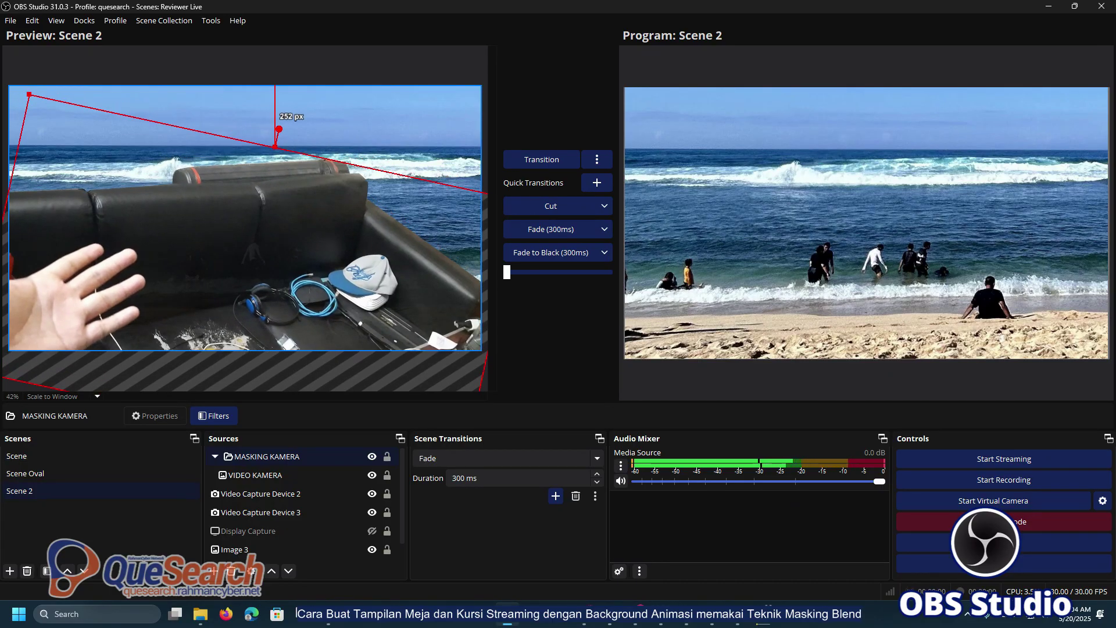
pyautogui.moveTo(279, 129); pyautogui.dragTo(277, 126)
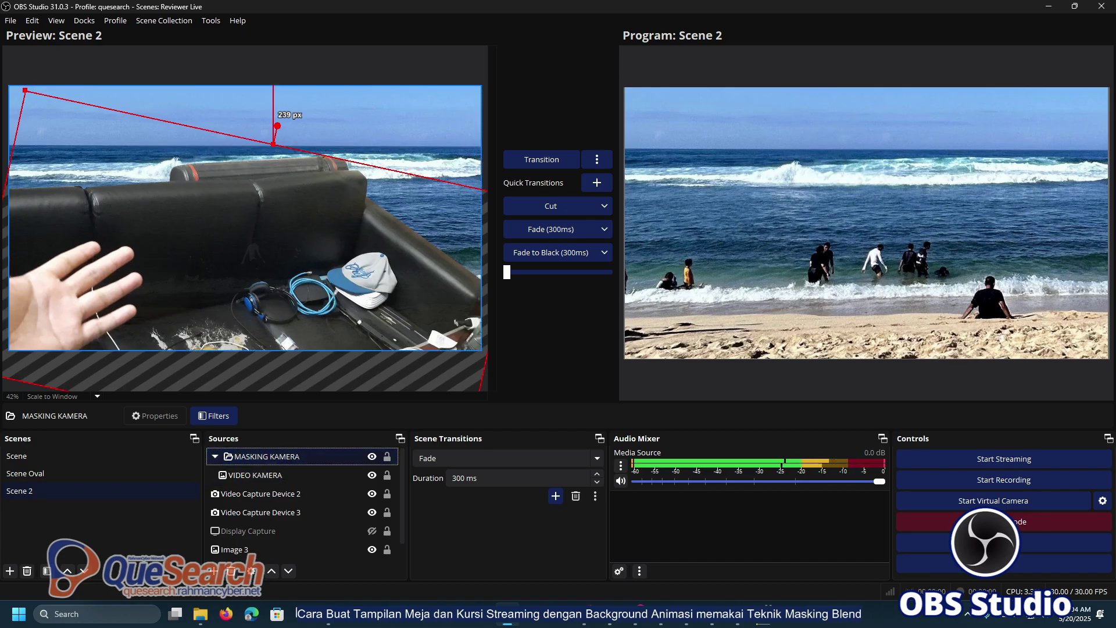
pyautogui.click(261, 512)
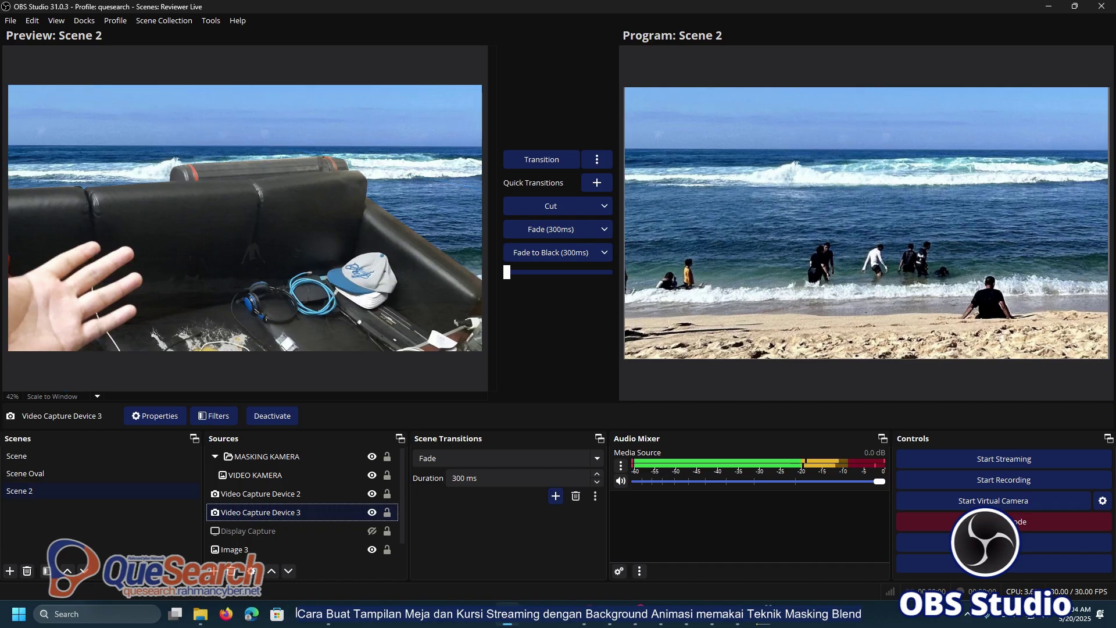
pyautogui.click(541, 159)
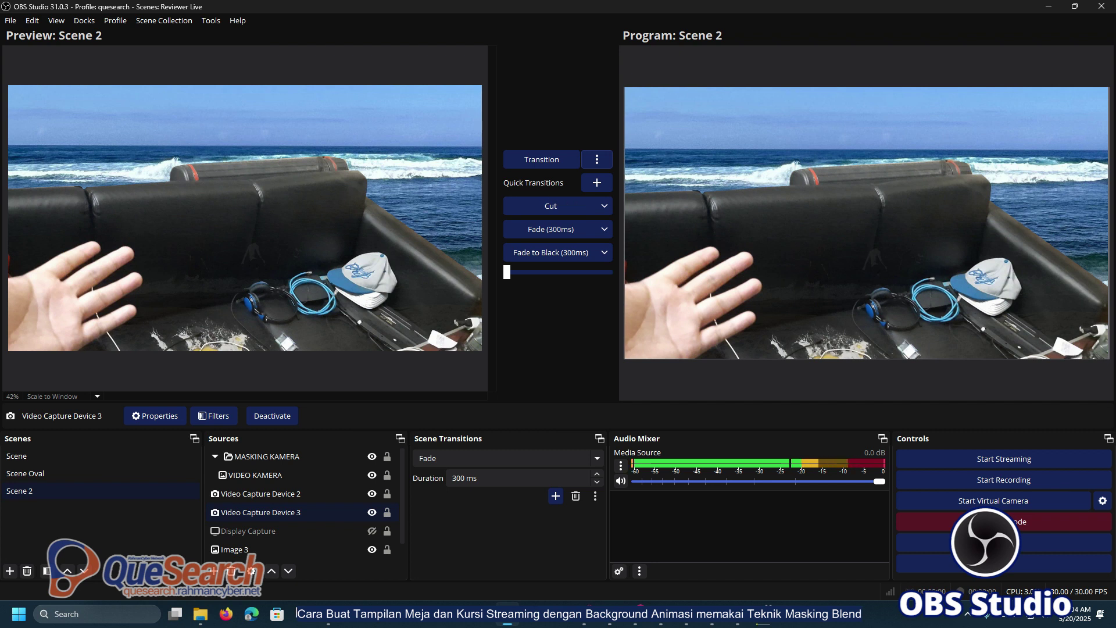
# Replace the VIDEO KAMERA image with 20250506_163848.mp4_snapshot_01.10.685.jpg.
pyautogui.click(255, 475)
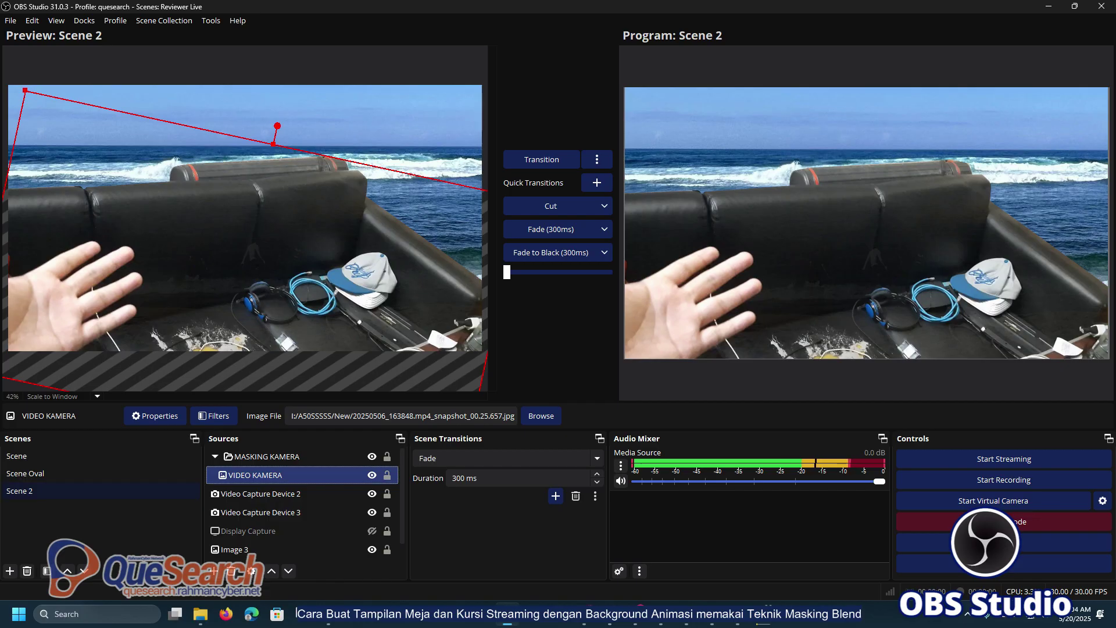
pyautogui.doubleClick(256, 475)
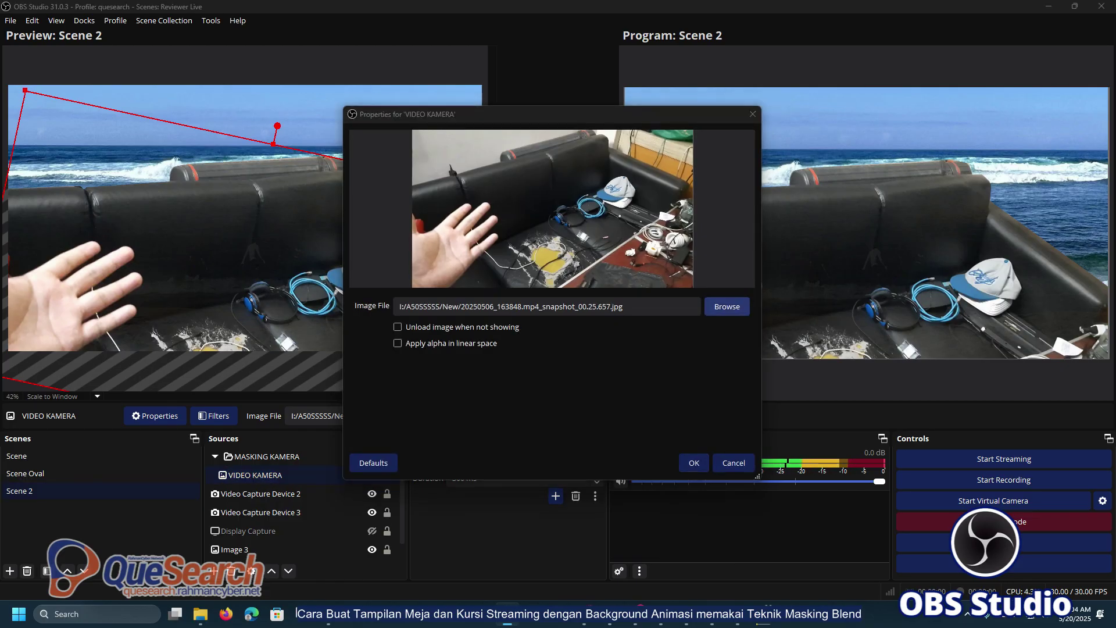
pyautogui.click(727, 307)
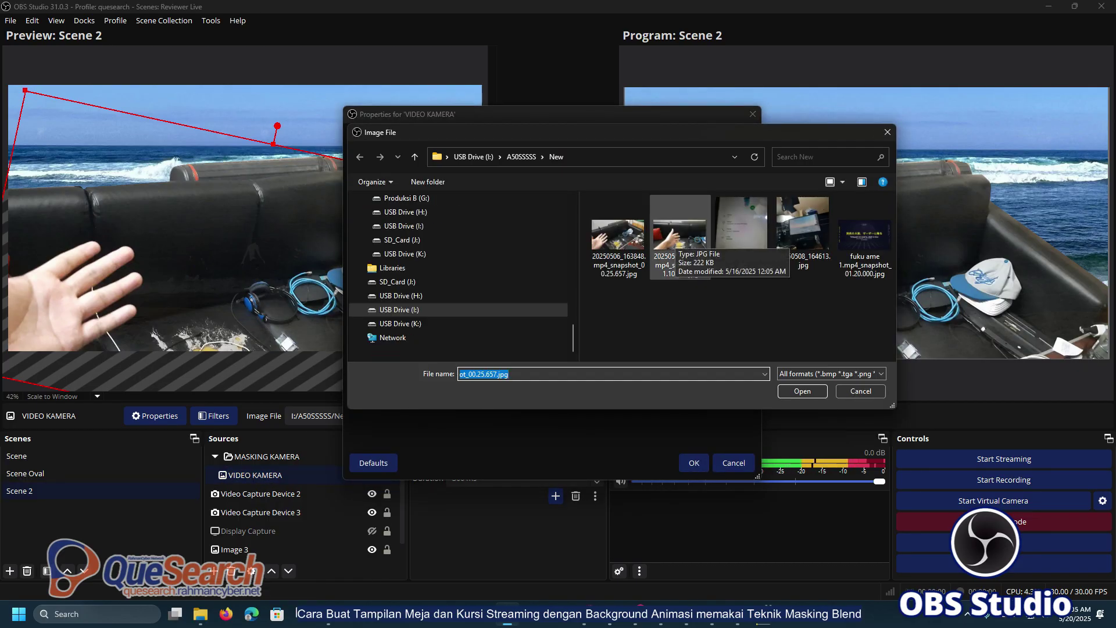
pyautogui.doubleClick(679, 236)
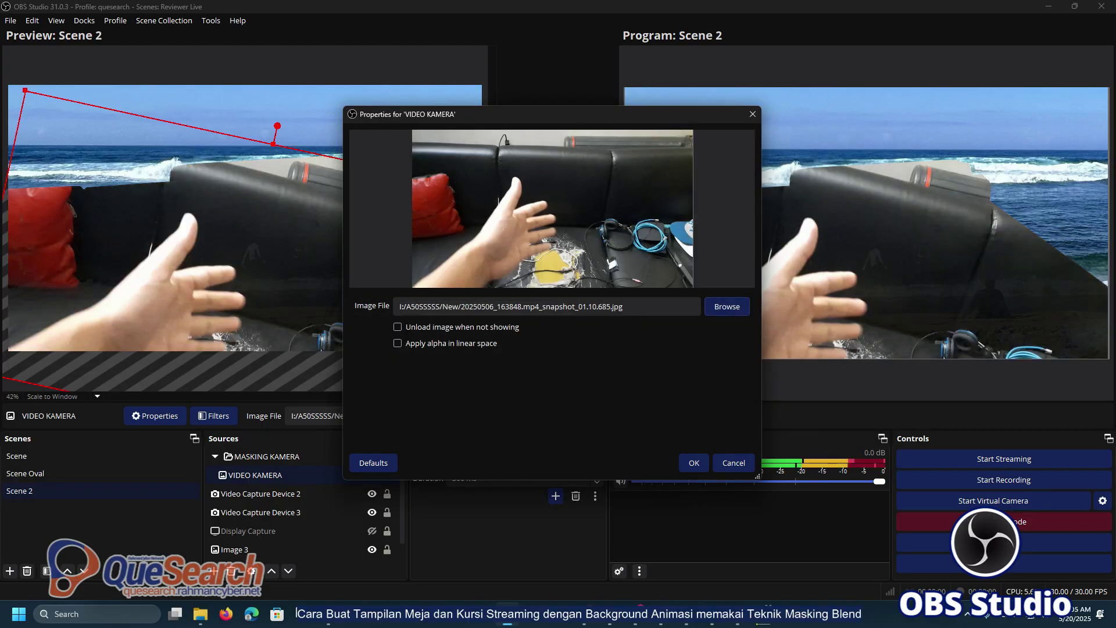
pyautogui.press('Return')
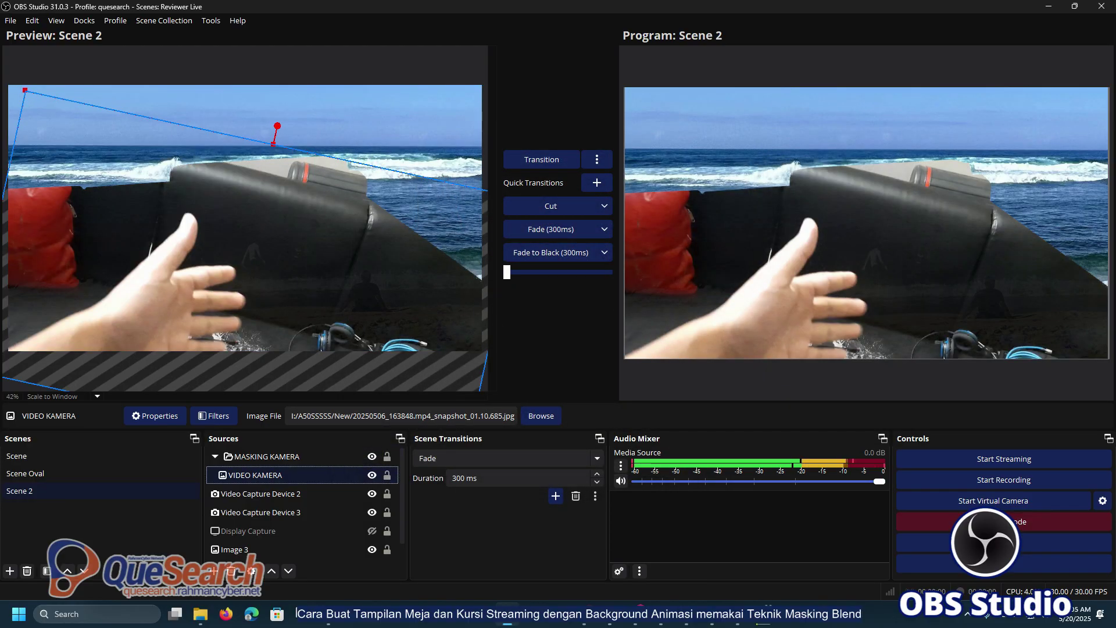
# Set the VIDEO KAMERA image back to 20250506_163848.mp4_snapshot_00.25.657.jpg.
pyautogui.rightClick(302, 91)
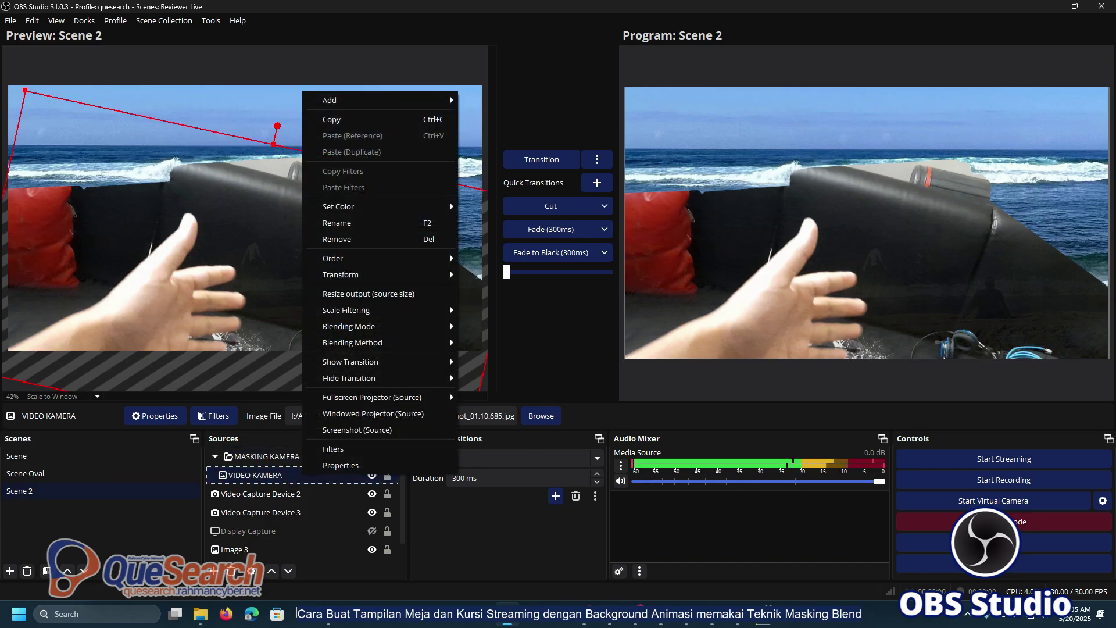
pyautogui.click(341, 465)
pyautogui.click(728, 306)
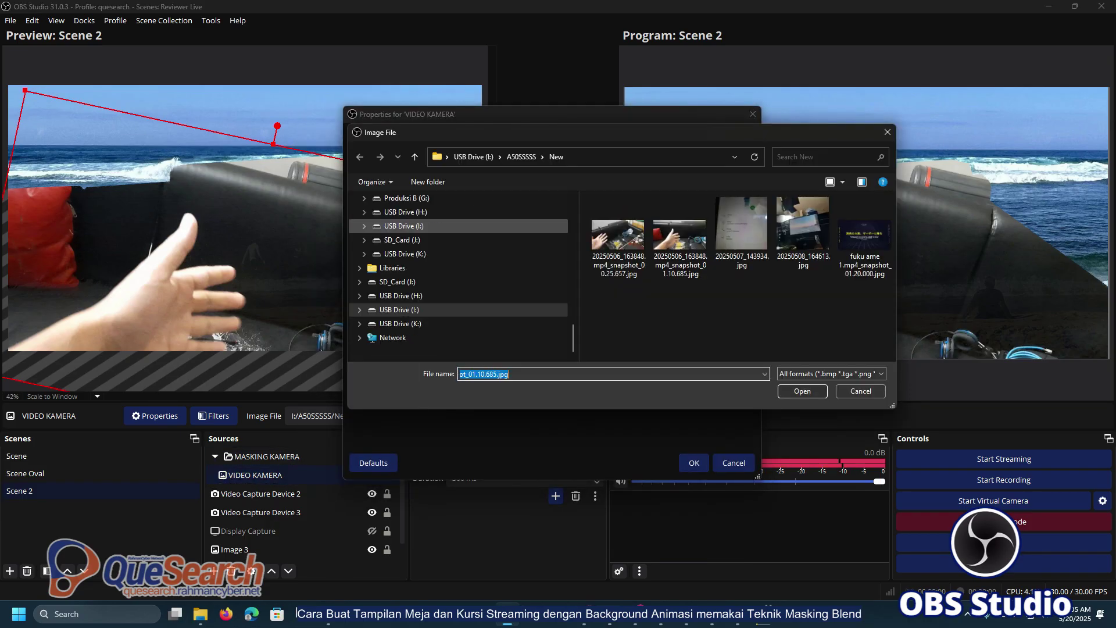
pyautogui.doubleClick(619, 238)
pyautogui.click(694, 464)
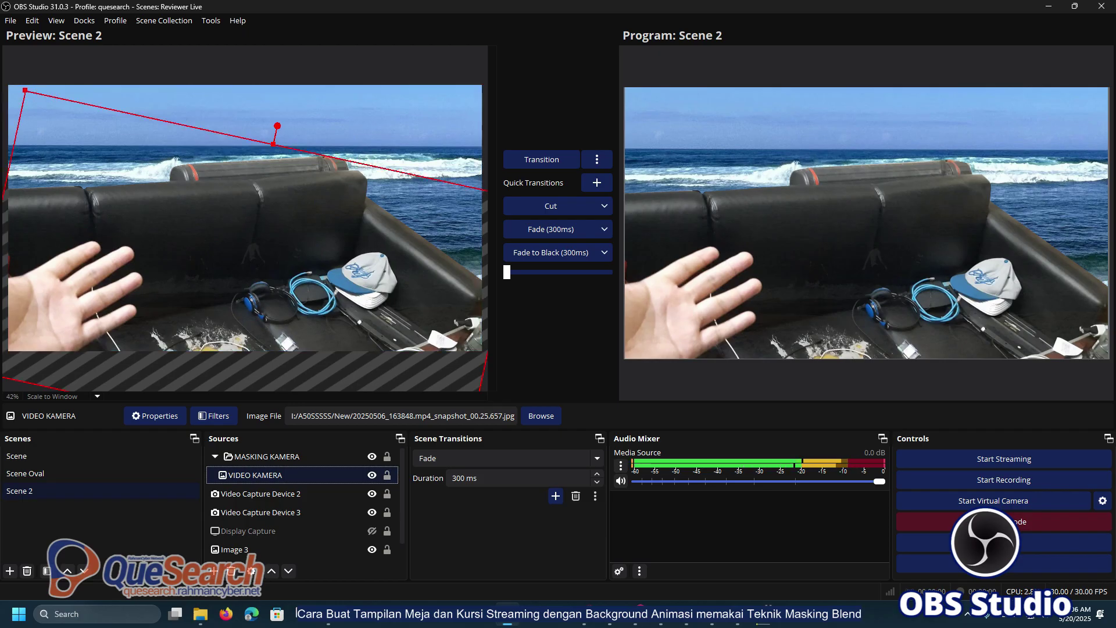
# Add a new media source named BACKGROUND to Scene 2.
pyautogui.scroll(-1, 302, 531)
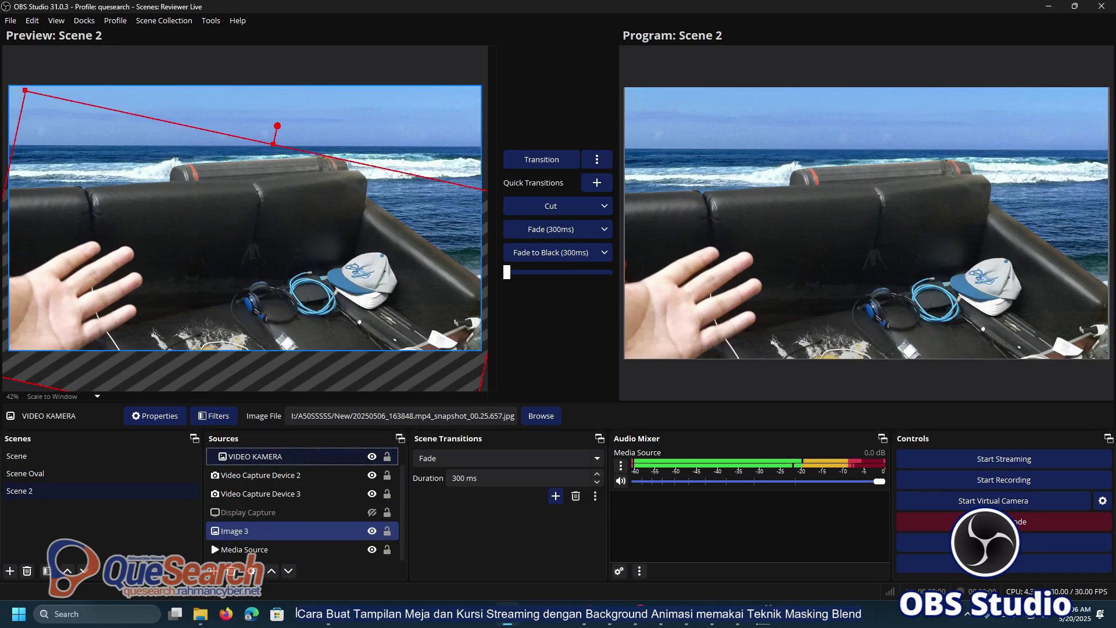
pyautogui.click(244, 549)
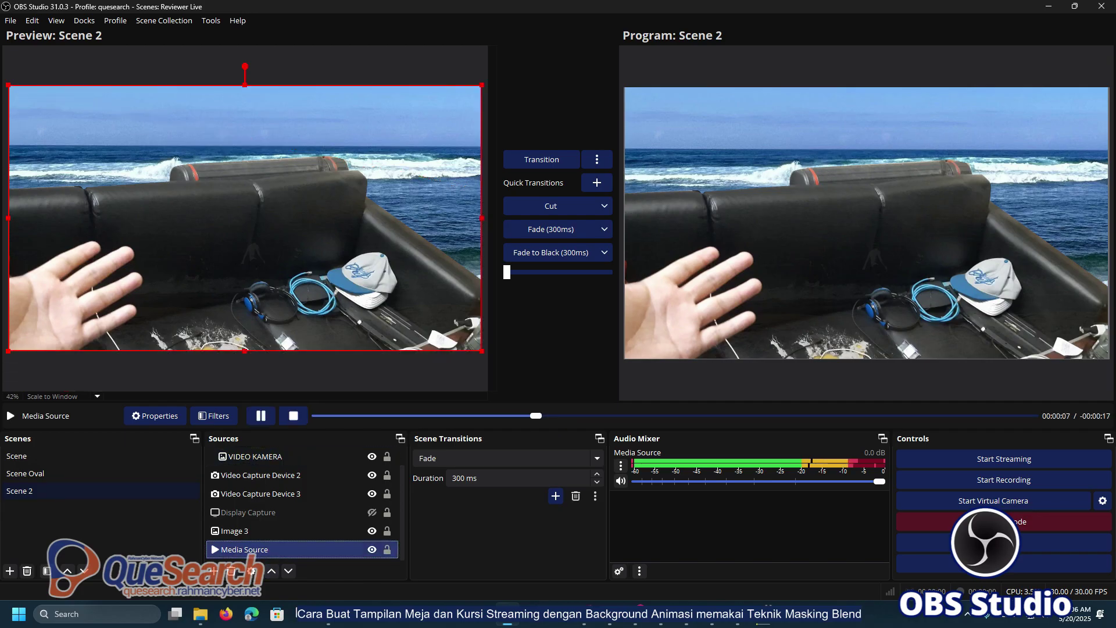
pyautogui.click(213, 570)
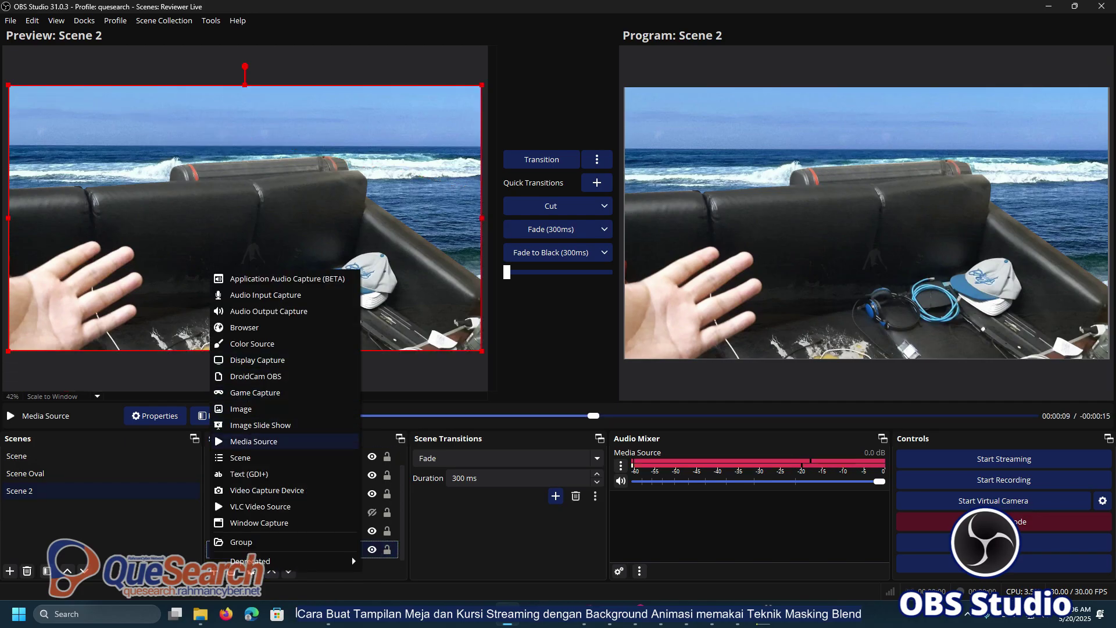
pyautogui.click(254, 441)
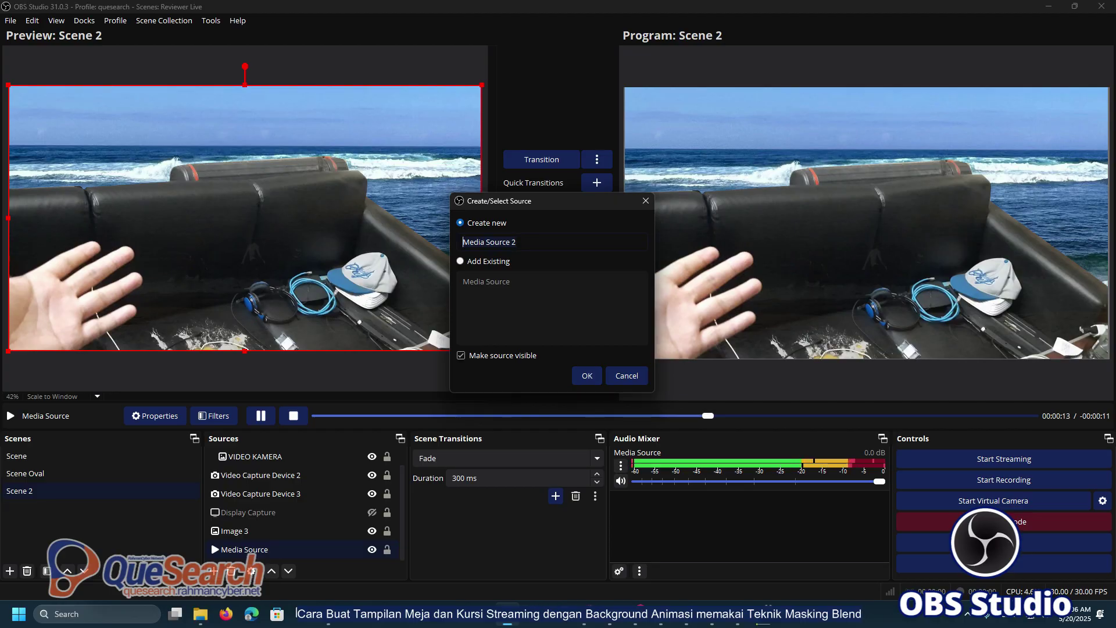
pyautogui.write('BACKGROUND')
pyautogui.press('Return')
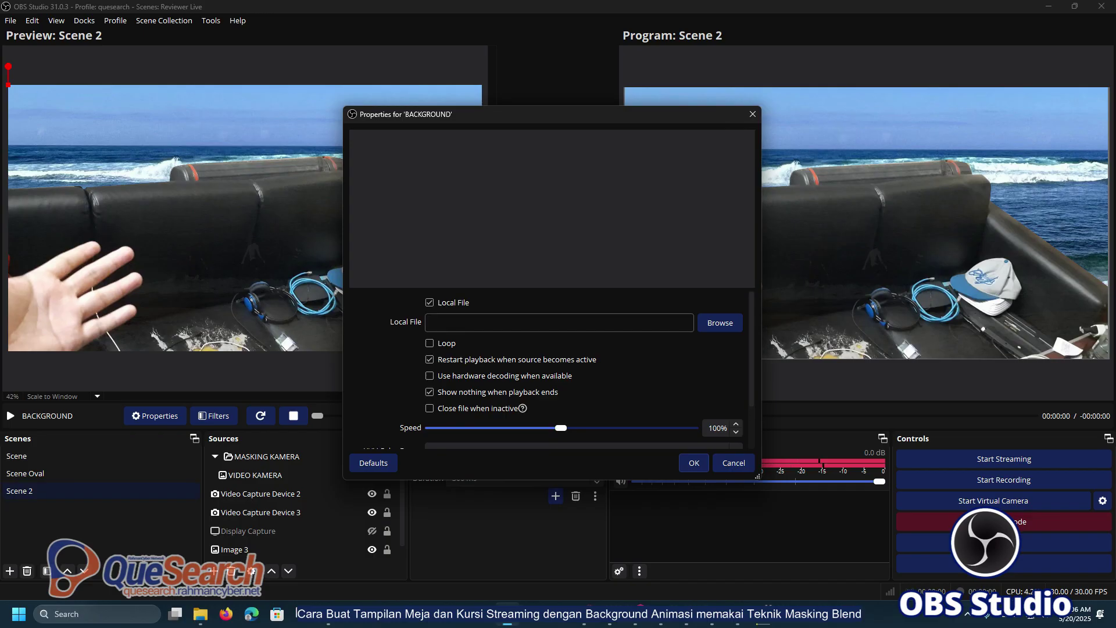
# Load the 60_00 Minutes Golden Moving Stars video from the Resource Video Youtube/Background folder into BACKGROUND and enable looping.
pyautogui.click(720, 322)
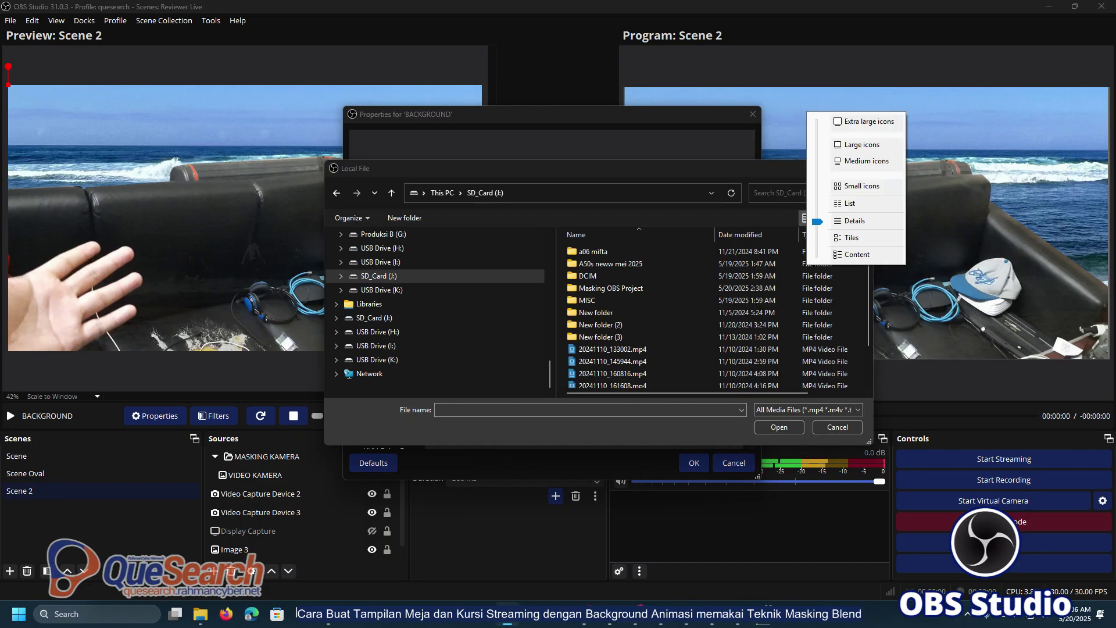
pyautogui.scroll(-3, 744, 265)
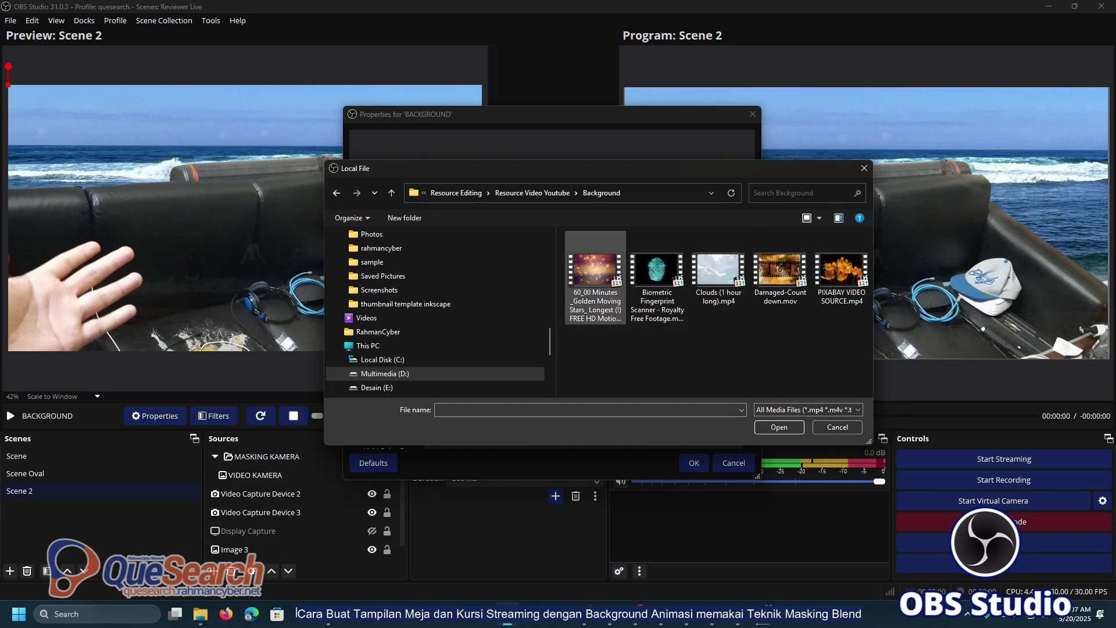
pyautogui.doubleClick(596, 279)
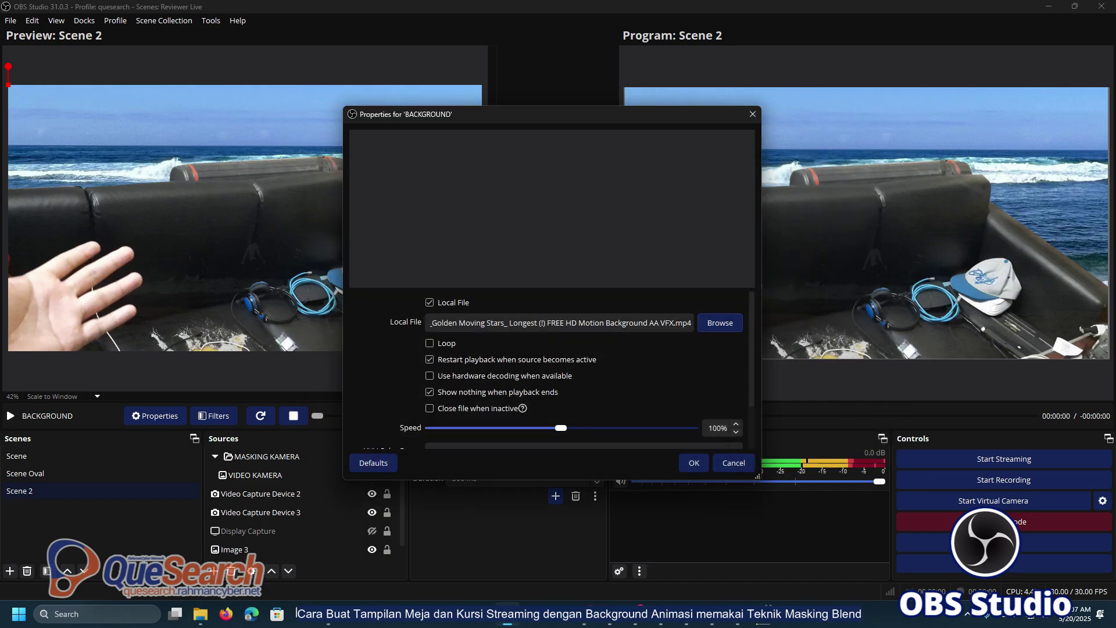
pyautogui.click(430, 343)
pyautogui.press('Return')
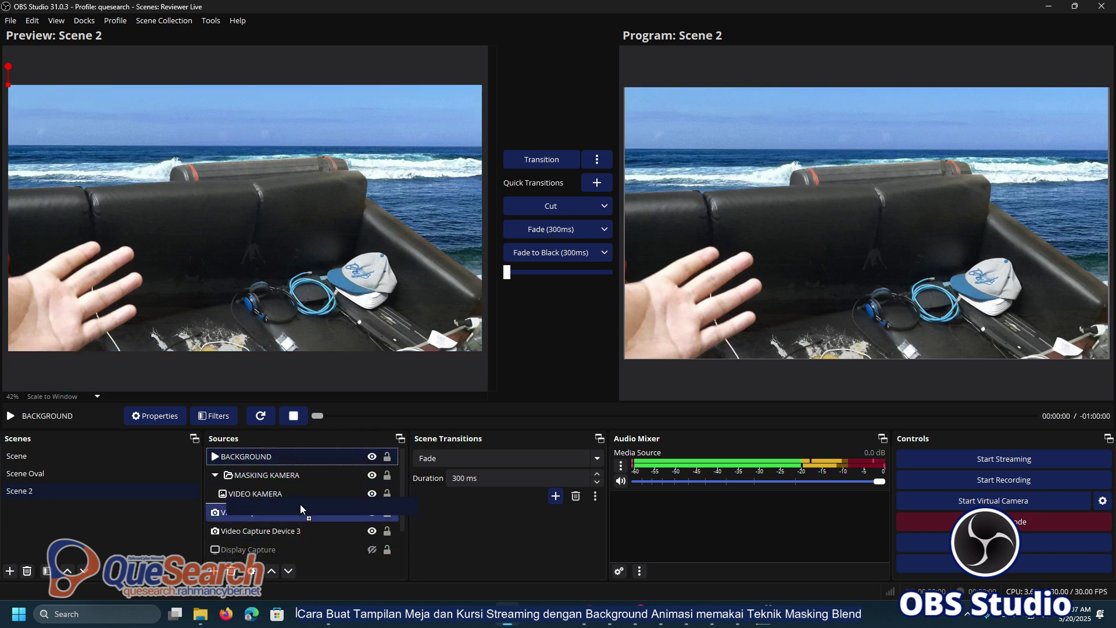
# Place BACKGROUND directly below Video Capture Device 2, fitted to the screen, and transition Scene 2 to the program output.
pyautogui.moveTo(321, 529); pyautogui.dragTo(319, 522)
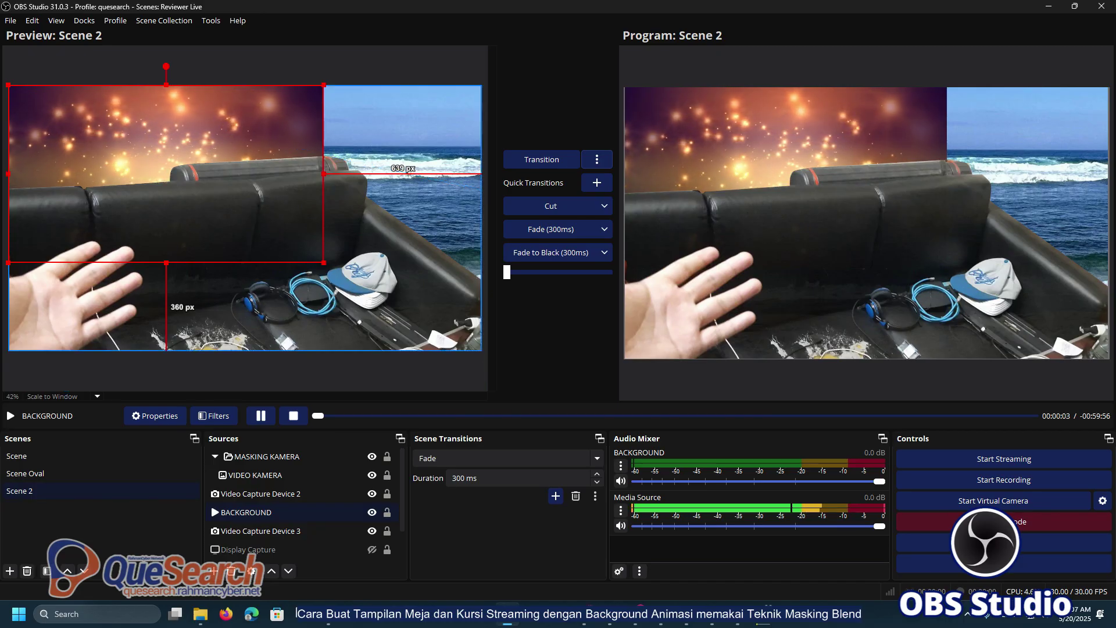
pyautogui.hotkey('ctrl', 'f')
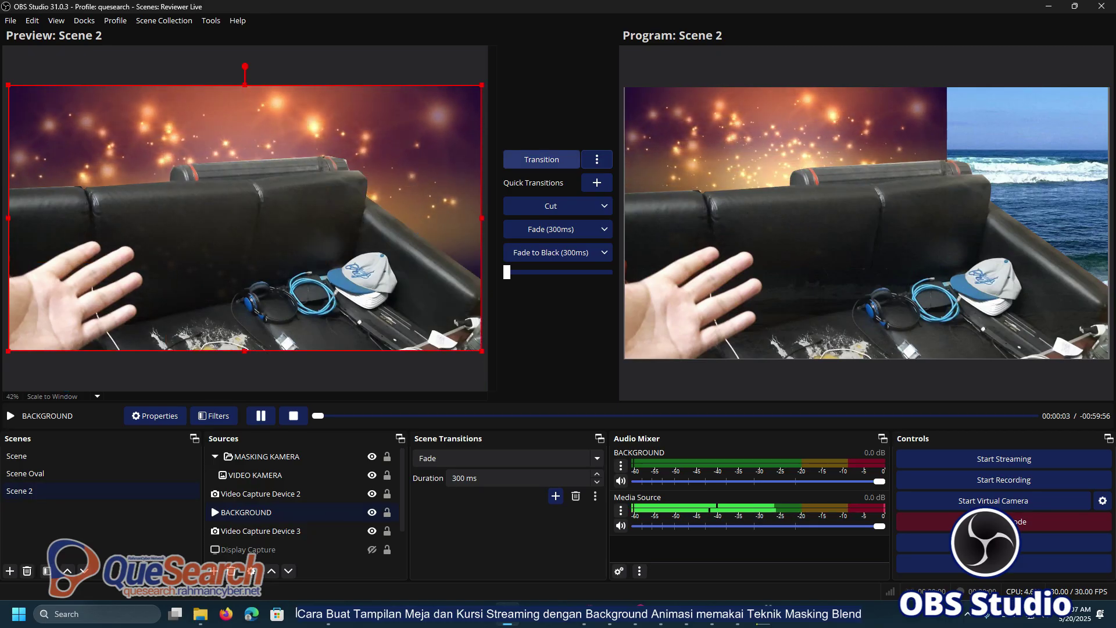
pyautogui.click(542, 159)
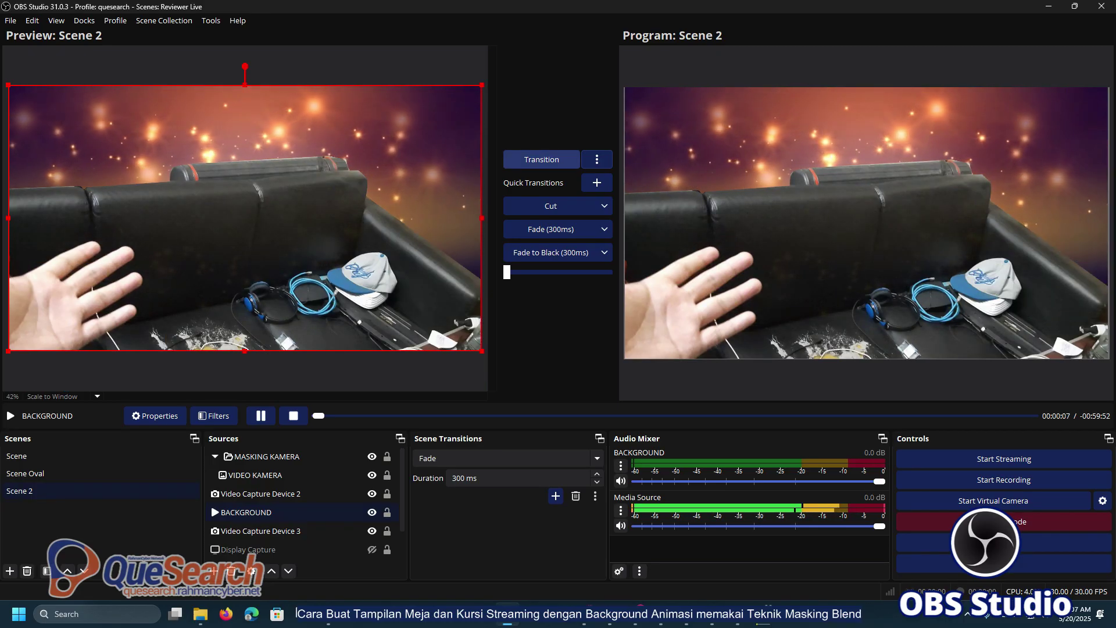